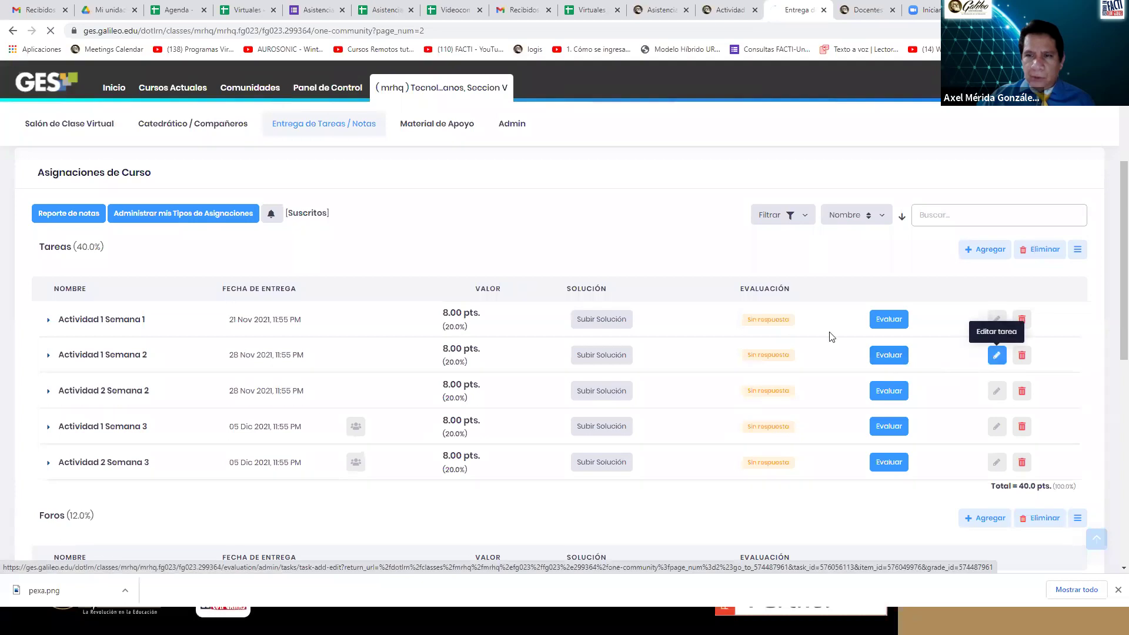
Set the number of people per group to 5 for Actividad 1 Semana 2 and save it, continuing to group administration.
scroll(406, 282, "down", 6)
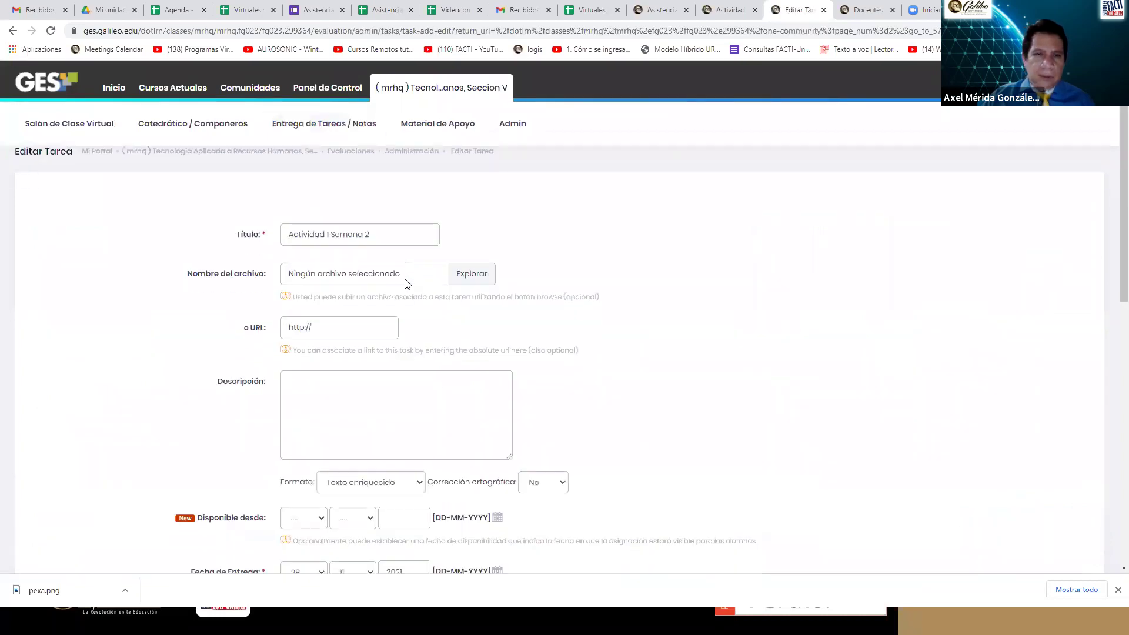
left_click(241, 313)
type("5")
left_click(462, 350)
left_click(285, 339)
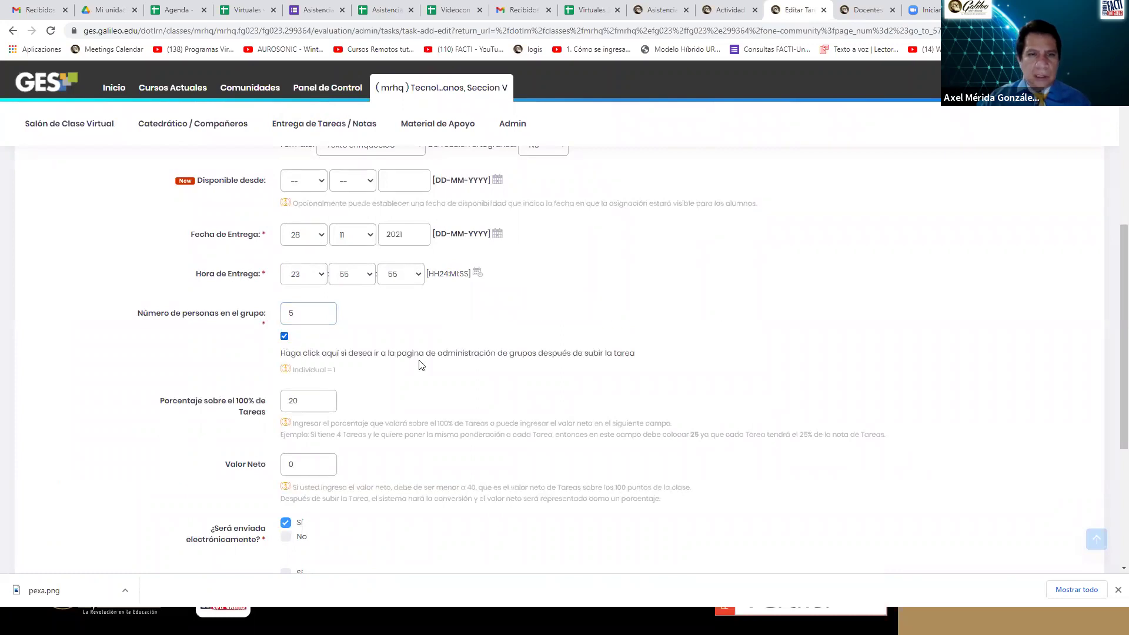
scroll(416, 363, "down", 4)
left_click(306, 465)
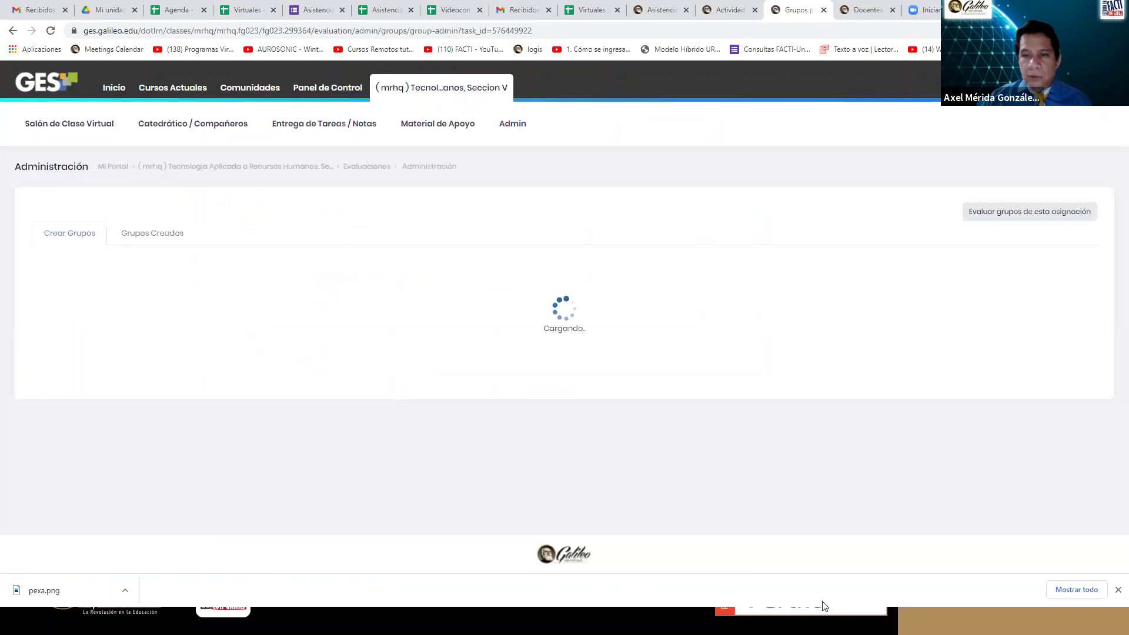
Deselect the last student in the roster and select the student directly above as the first group's initial member.
scroll(453, 300, "down", 10)
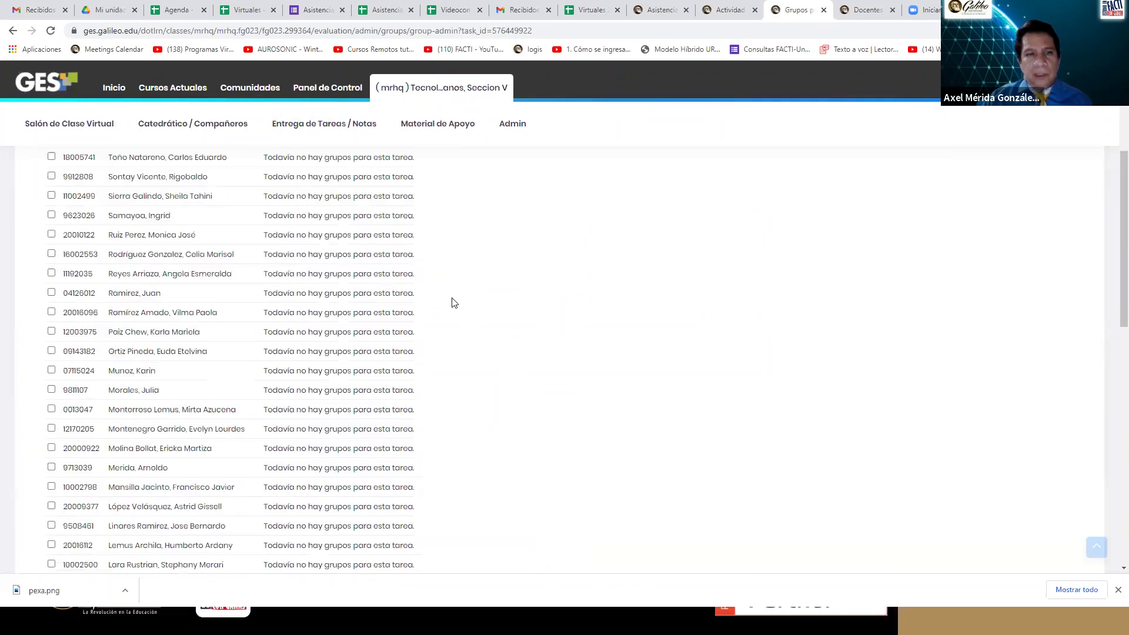
scroll(458, 292, "down", 5)
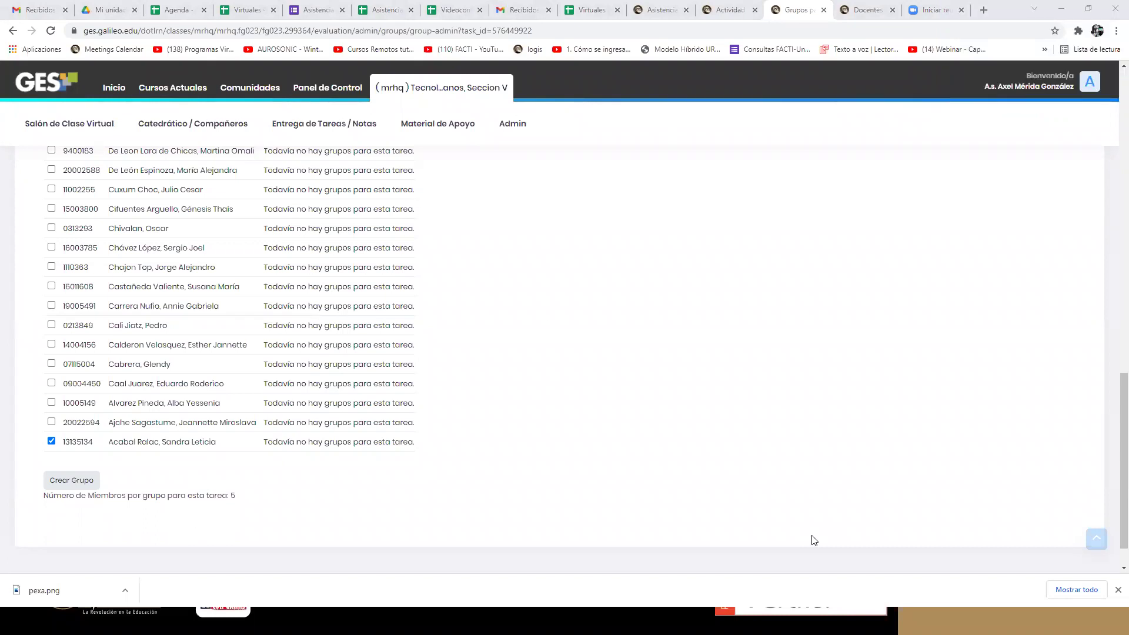
left_click(51, 441)
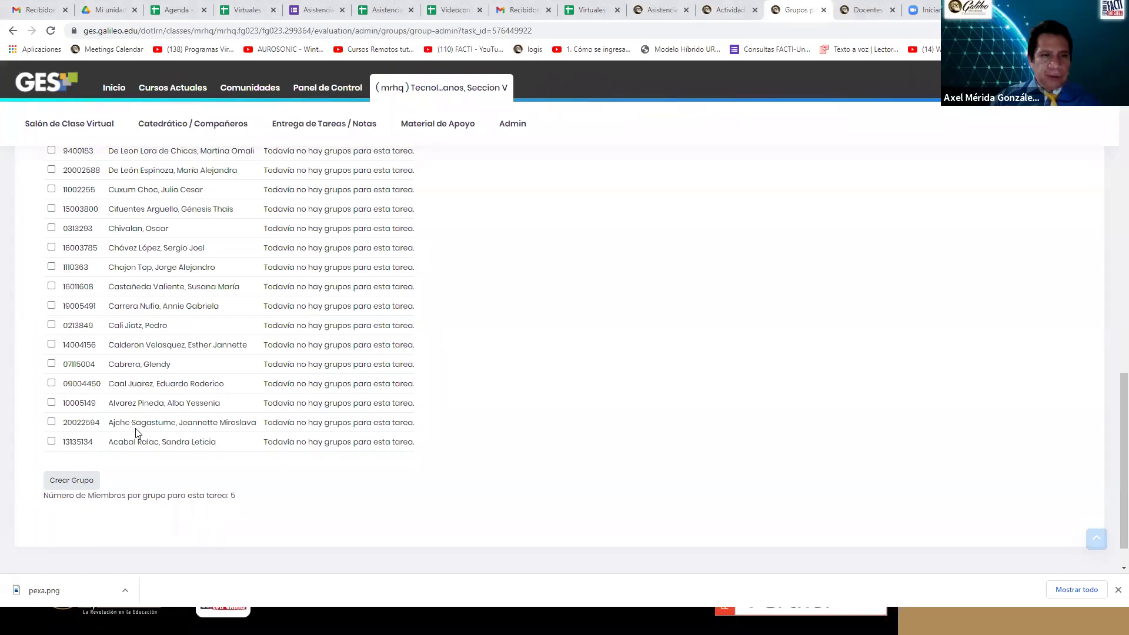
left_click(51, 421)
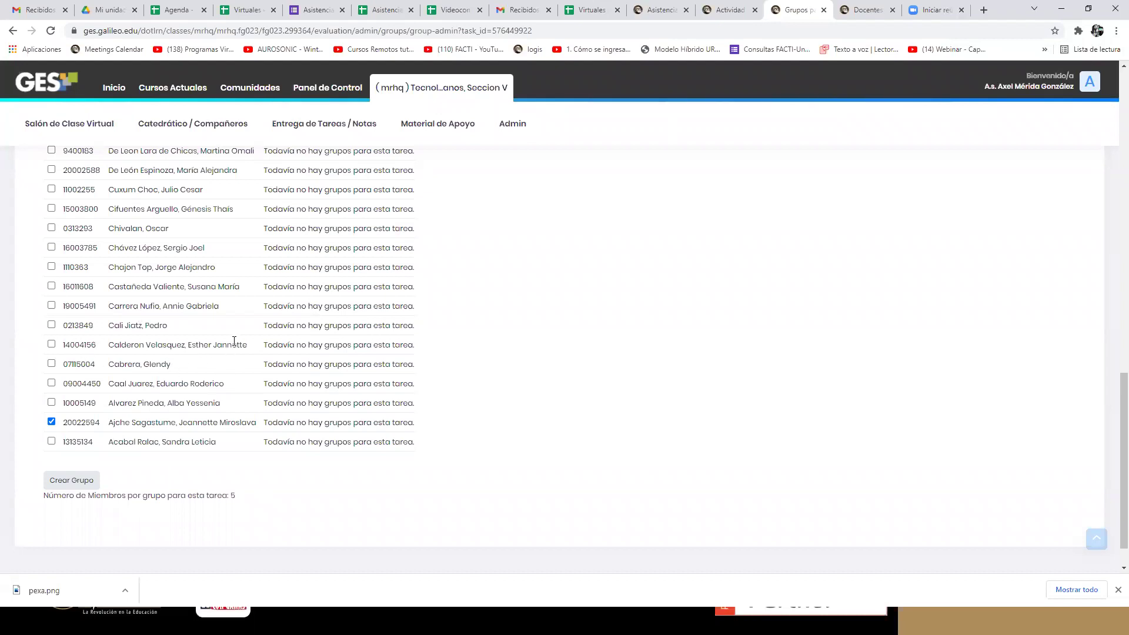
Select two more students from the middle of the roster and create the group, accepting the suggested name.
scroll(236, 341, "up", 2)
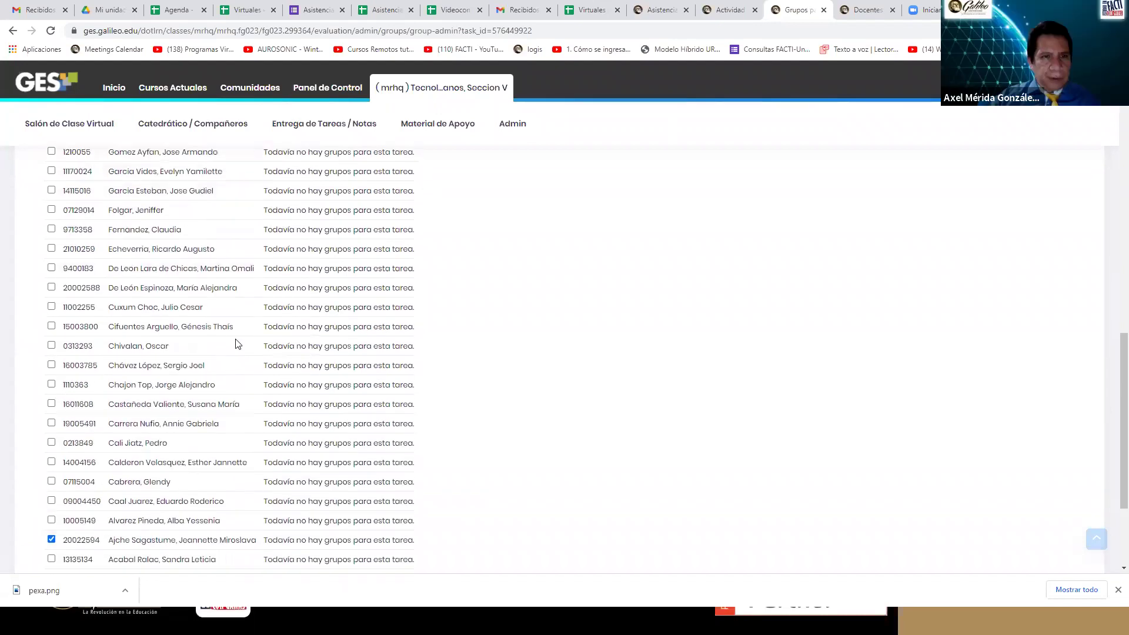
scroll(237, 343, "up", 3)
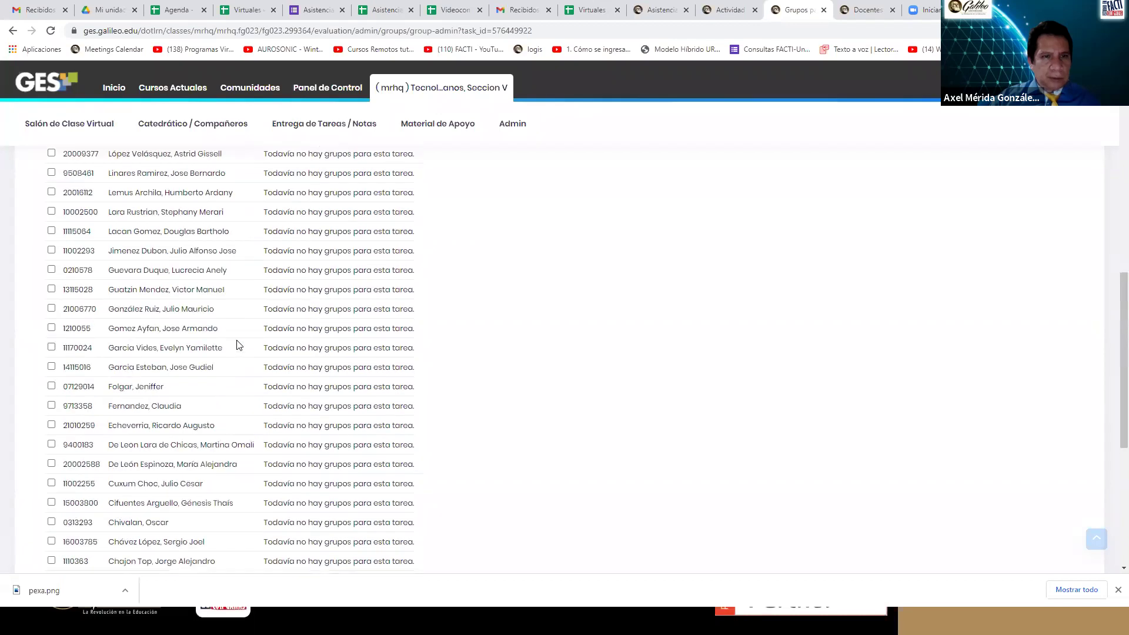
scroll(235, 343, "up", 4)
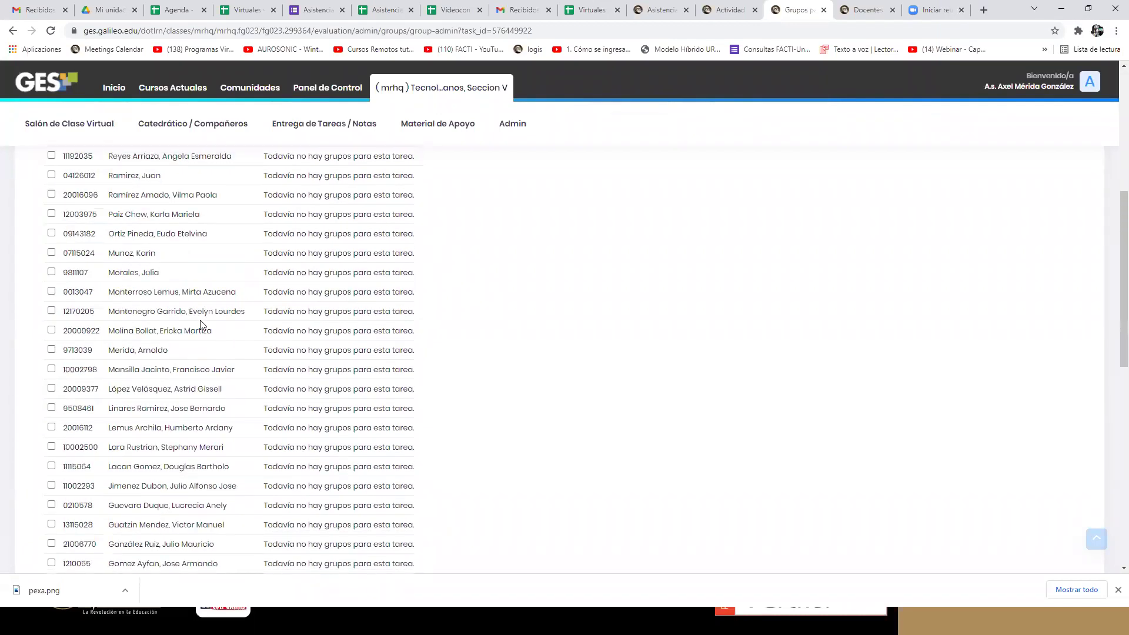
left_click(51, 234)
scroll(194, 315, "down", 5)
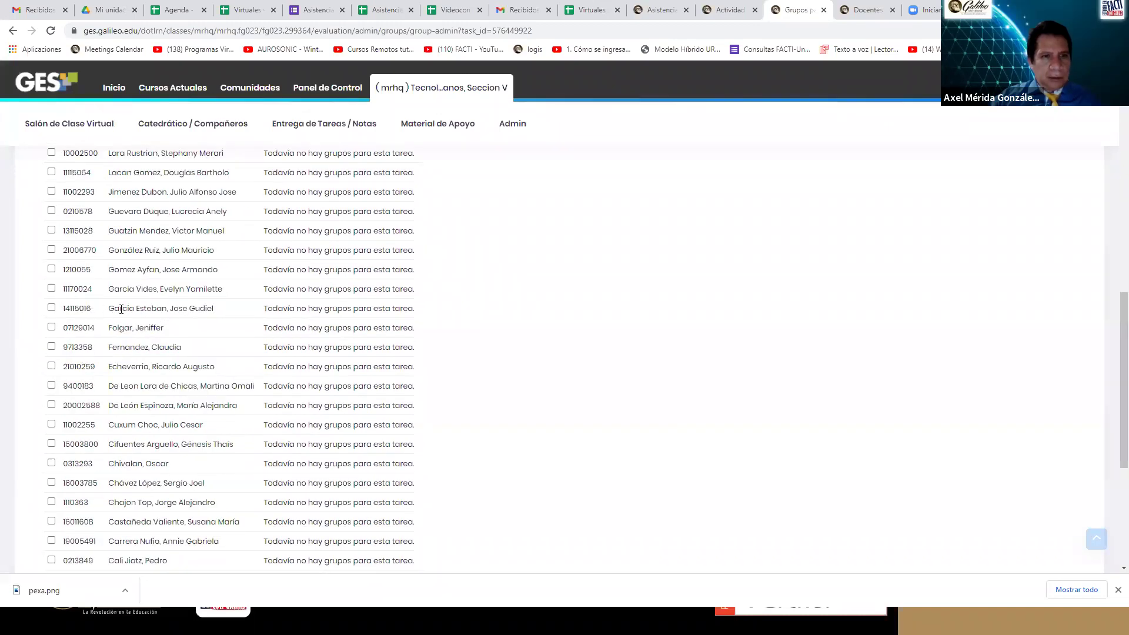
scroll(101, 295, "up", 2)
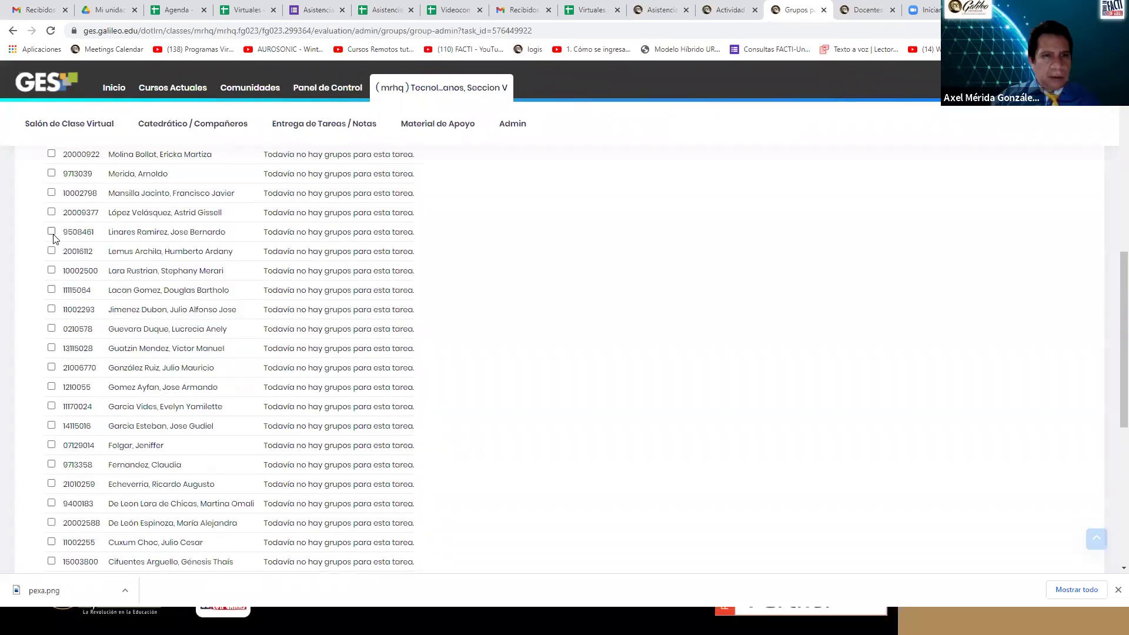
left_click(51, 232)
scroll(88, 353, "down", 7)
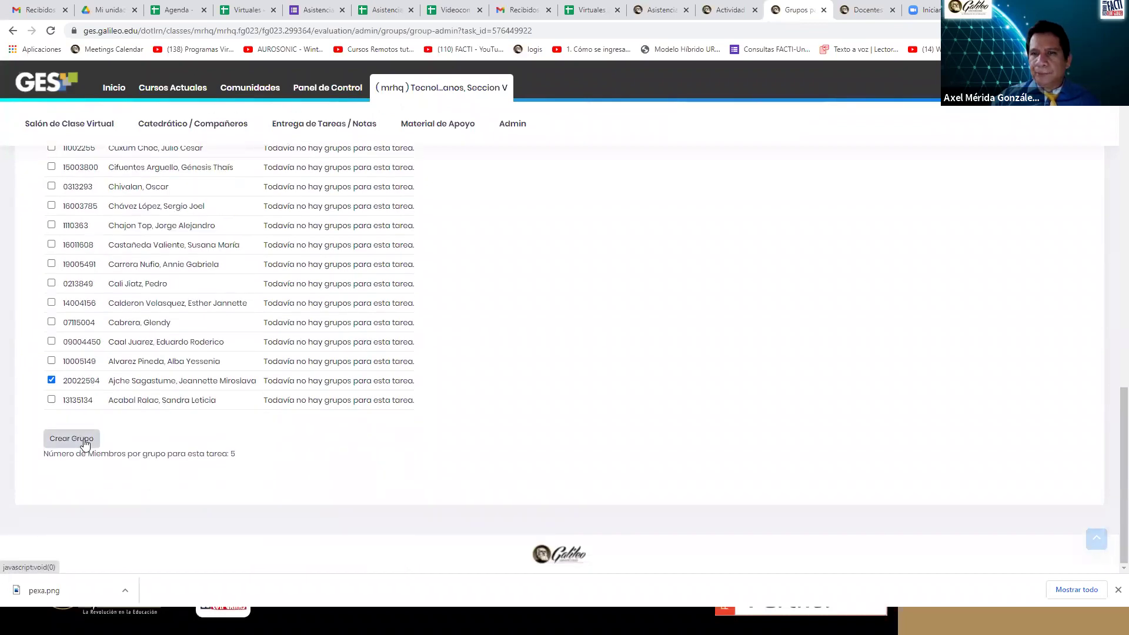
left_click(81, 440)
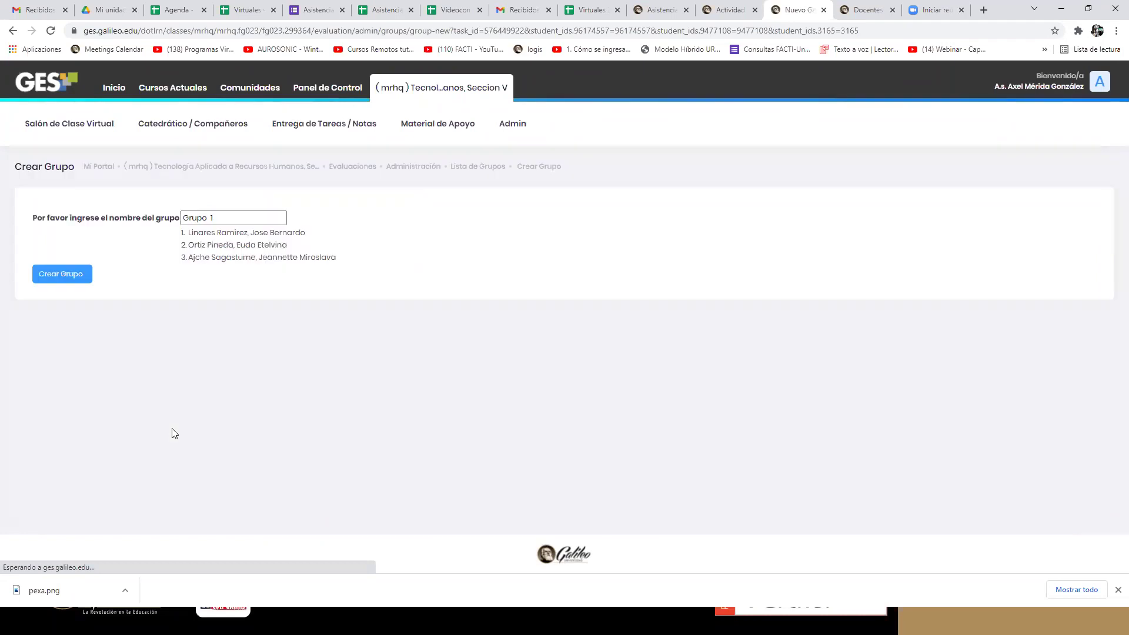
left_click(50, 274)
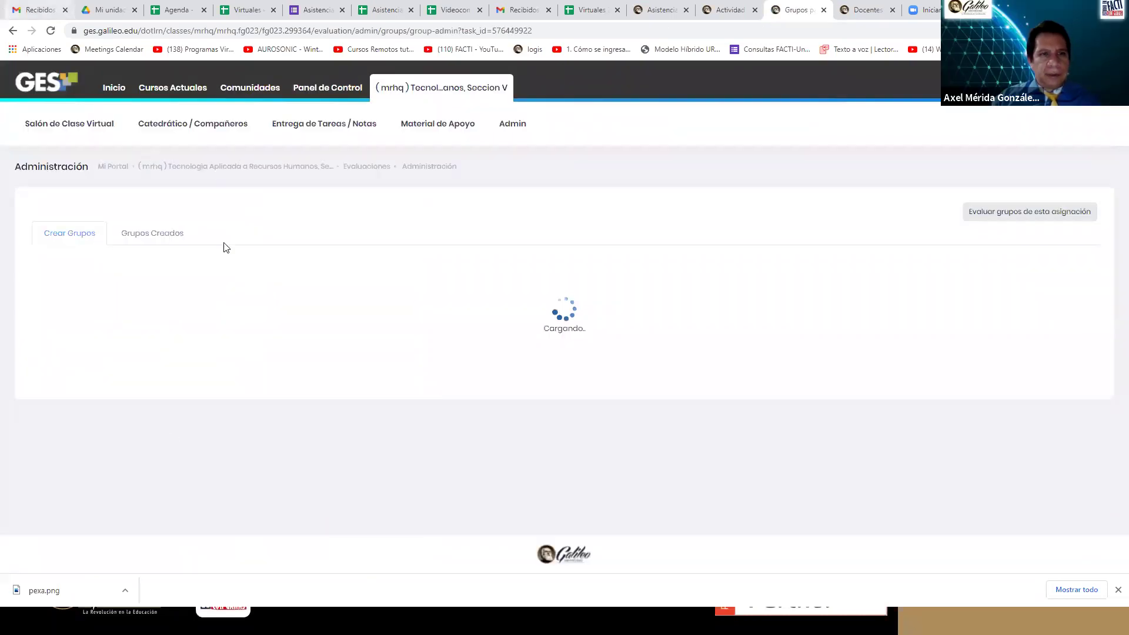
Rename the created group to "Grupo 1 tarhvg1" plus the instructor's web domain and check its name in the list of created groups.
left_click(181, 240)
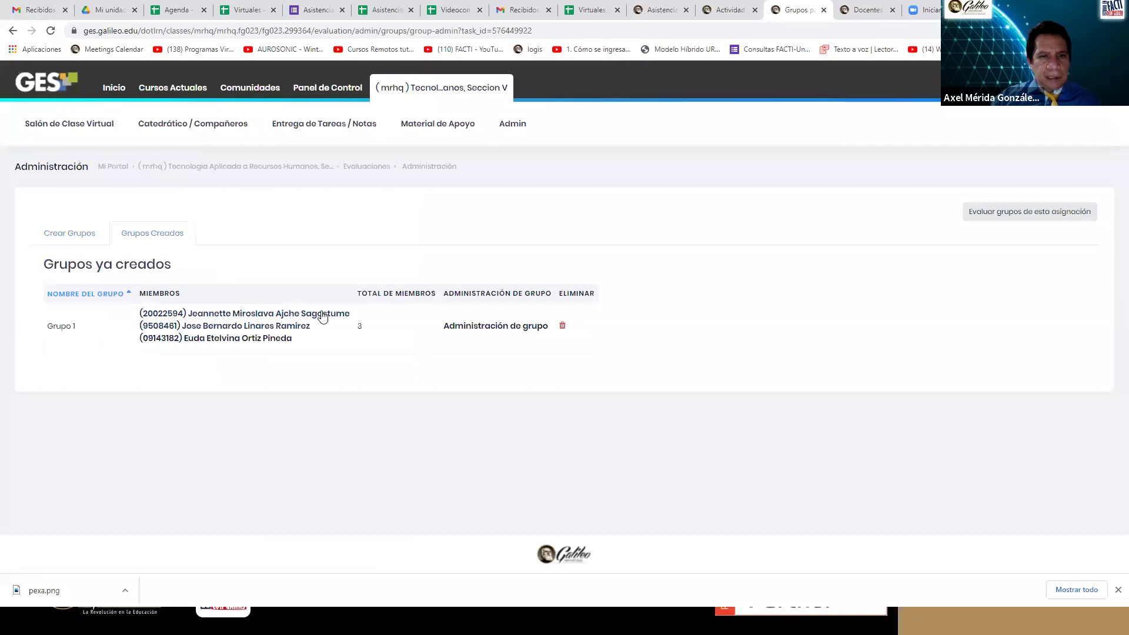
left_click(520, 334)
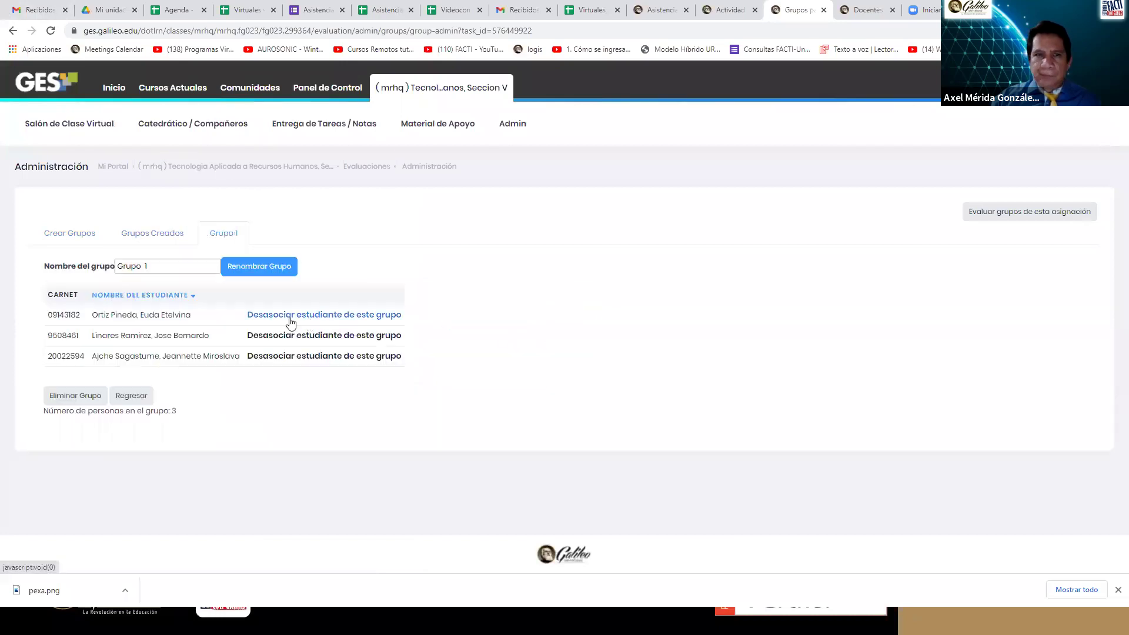
left_click(166, 266)
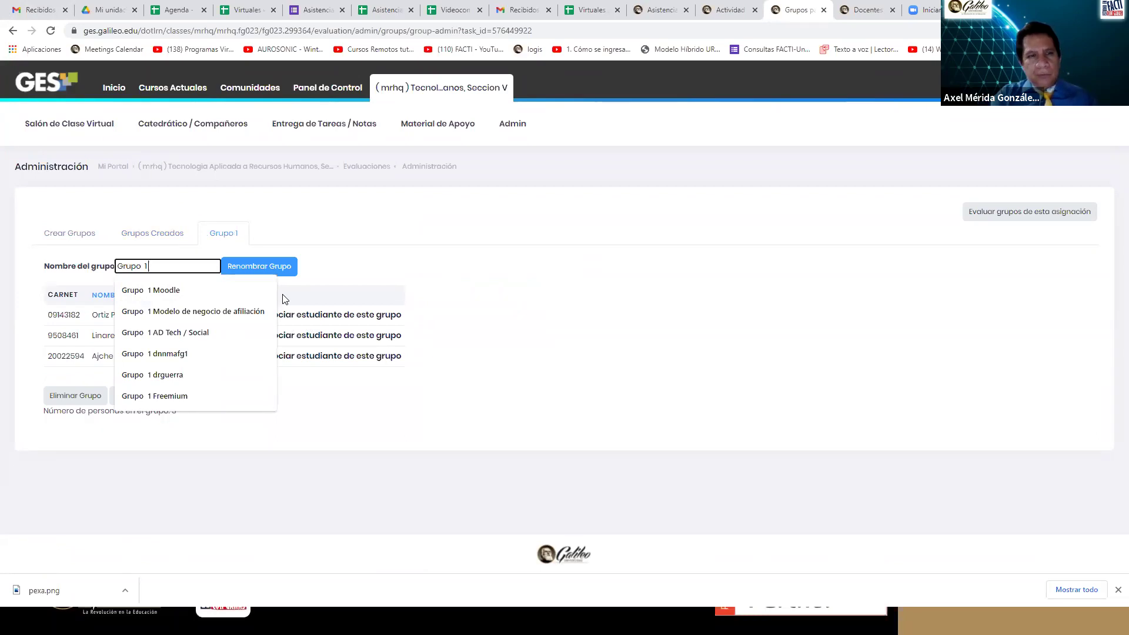
type("tarhv")
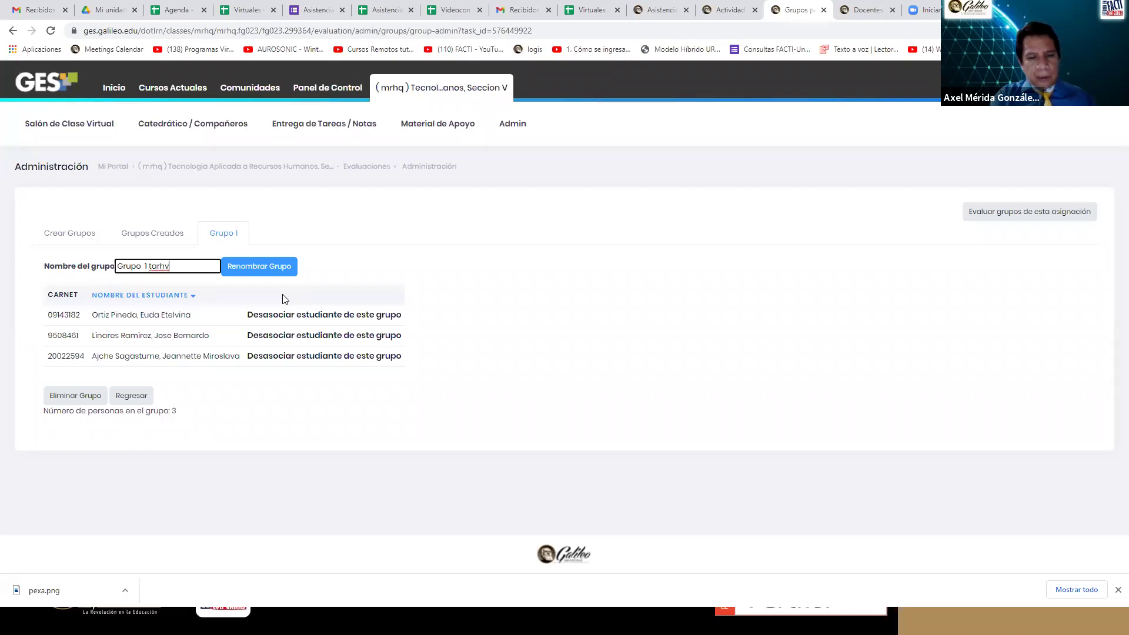
type("g1")
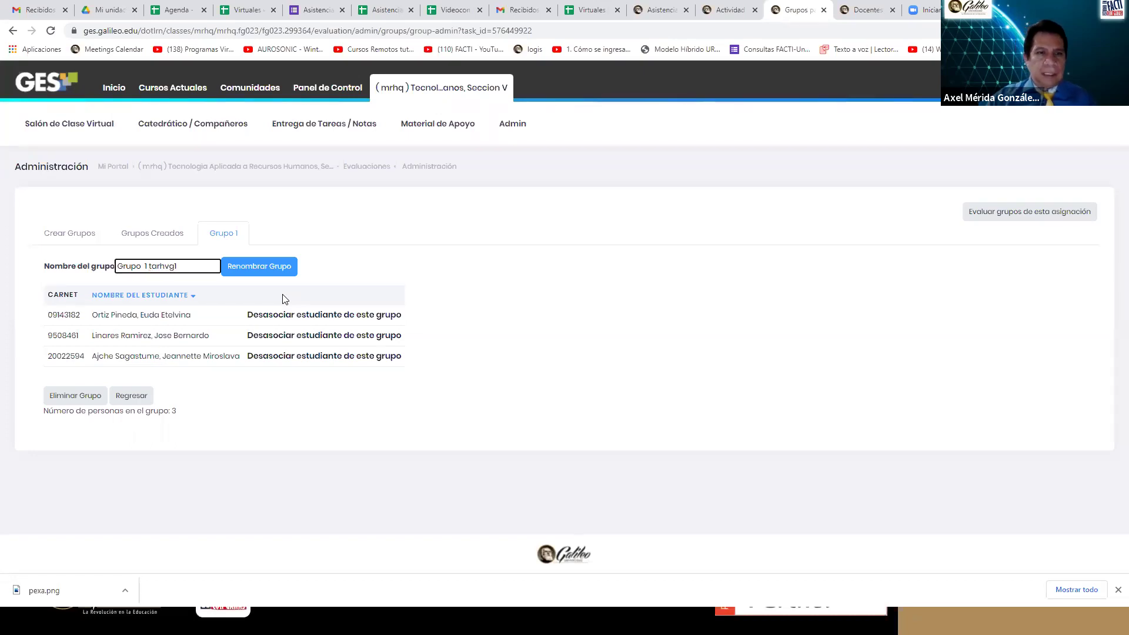
left_click_drag(149, 265, 181, 263)
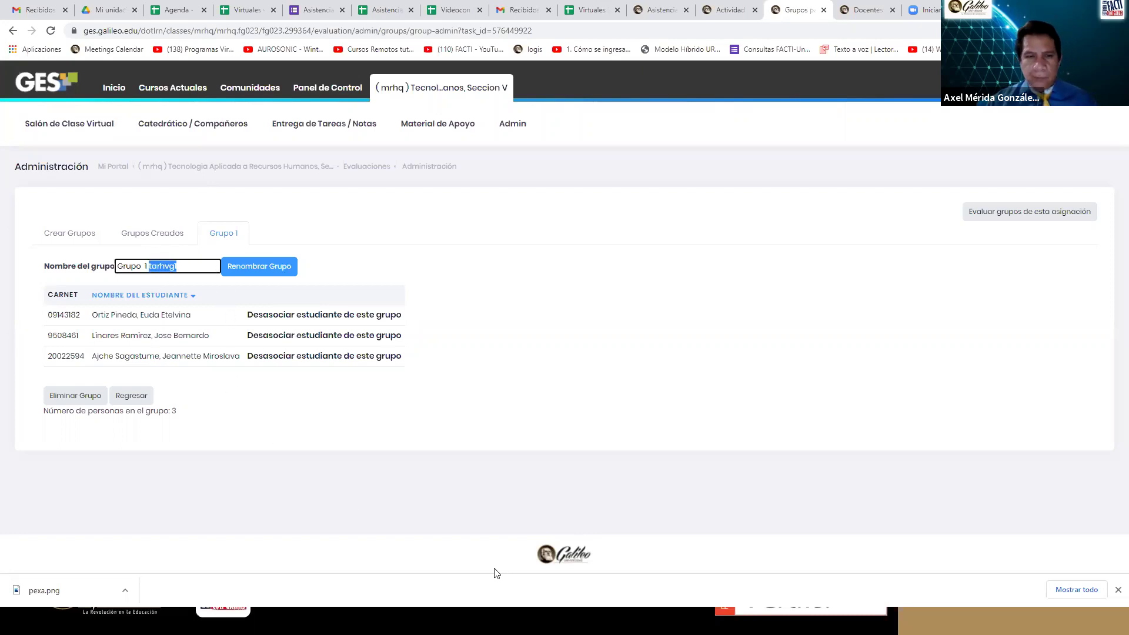
left_click(186, 263)
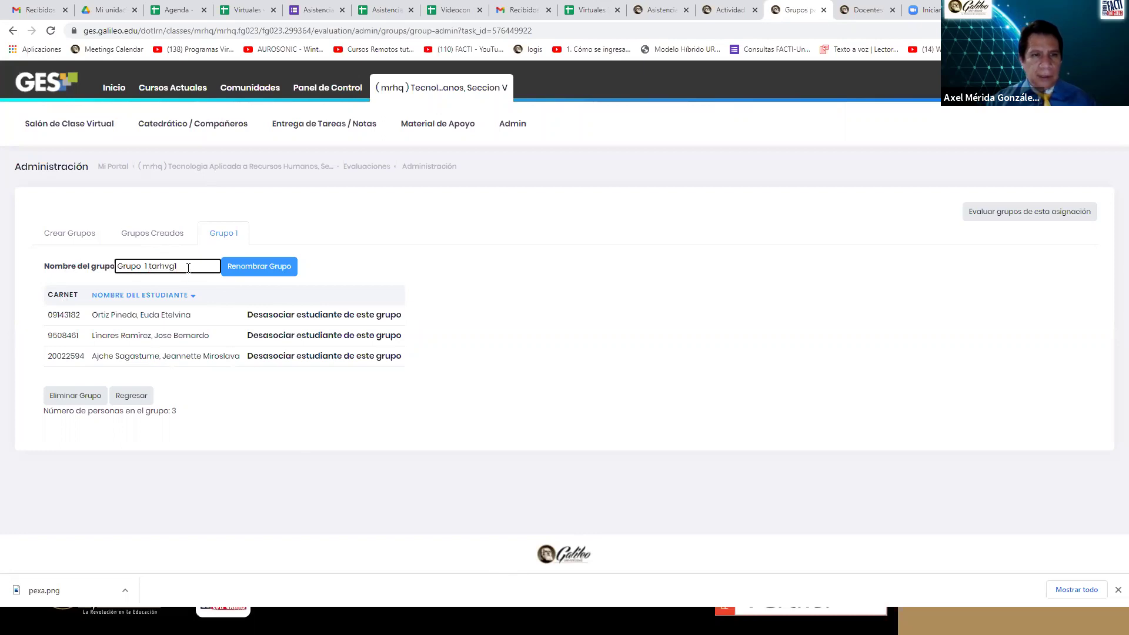
type(".axelmerida.com")
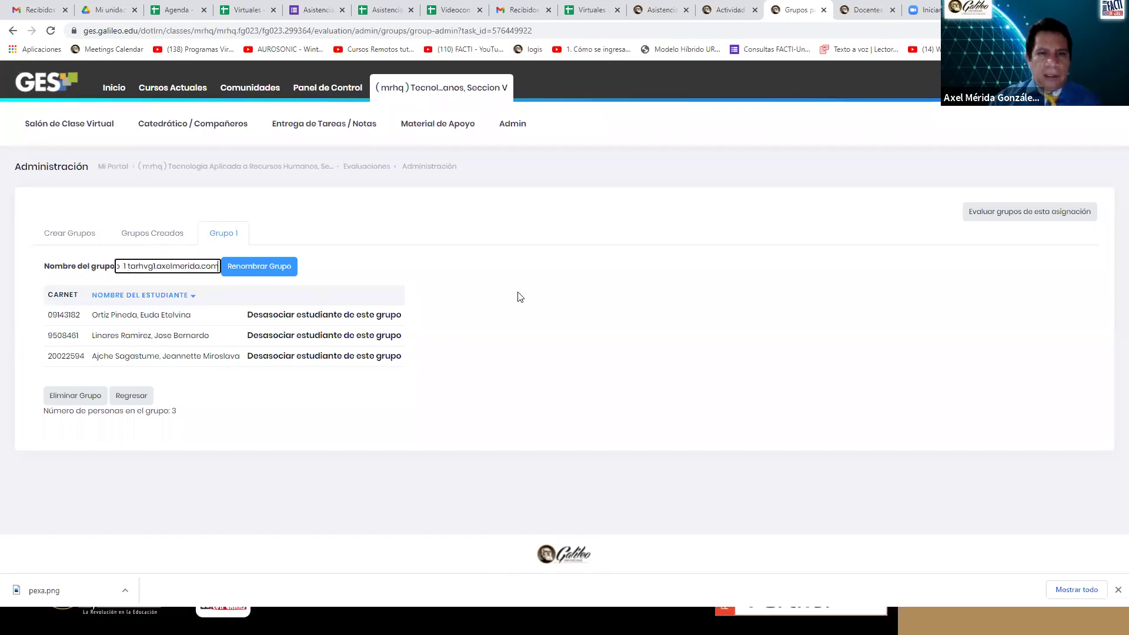
left_click(286, 266)
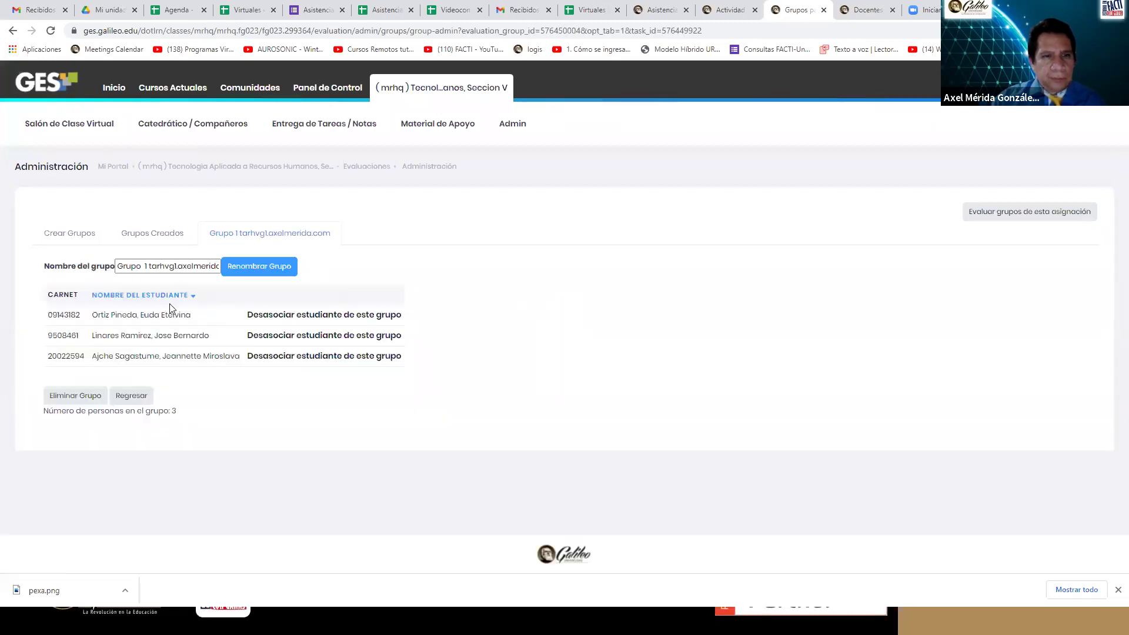
left_click(155, 236)
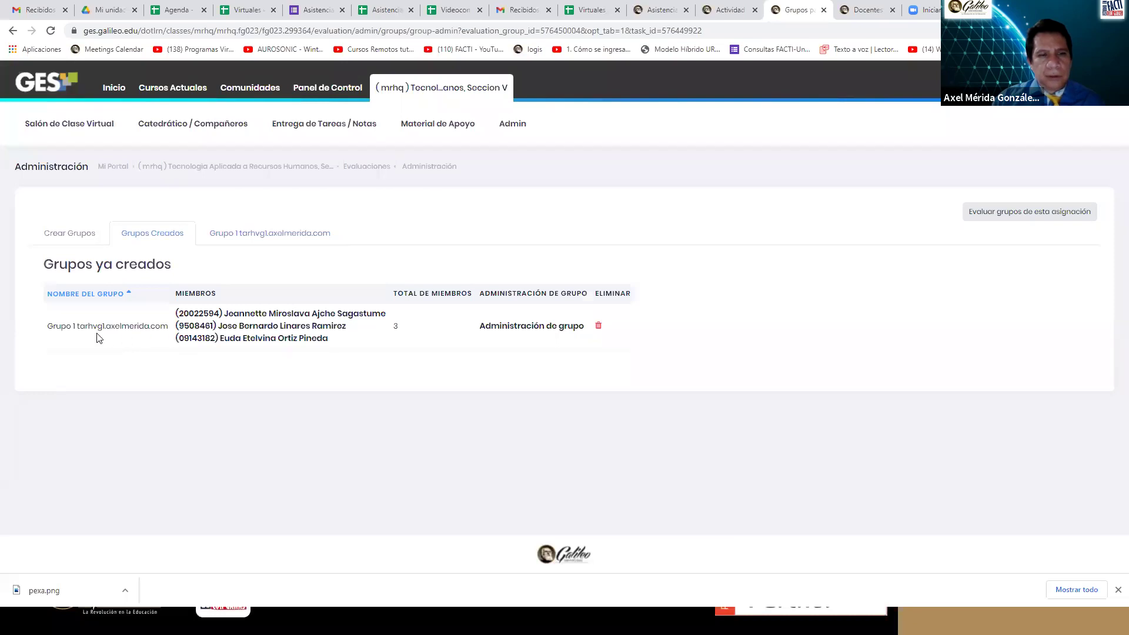
left_click_drag(79, 326, 170, 327)
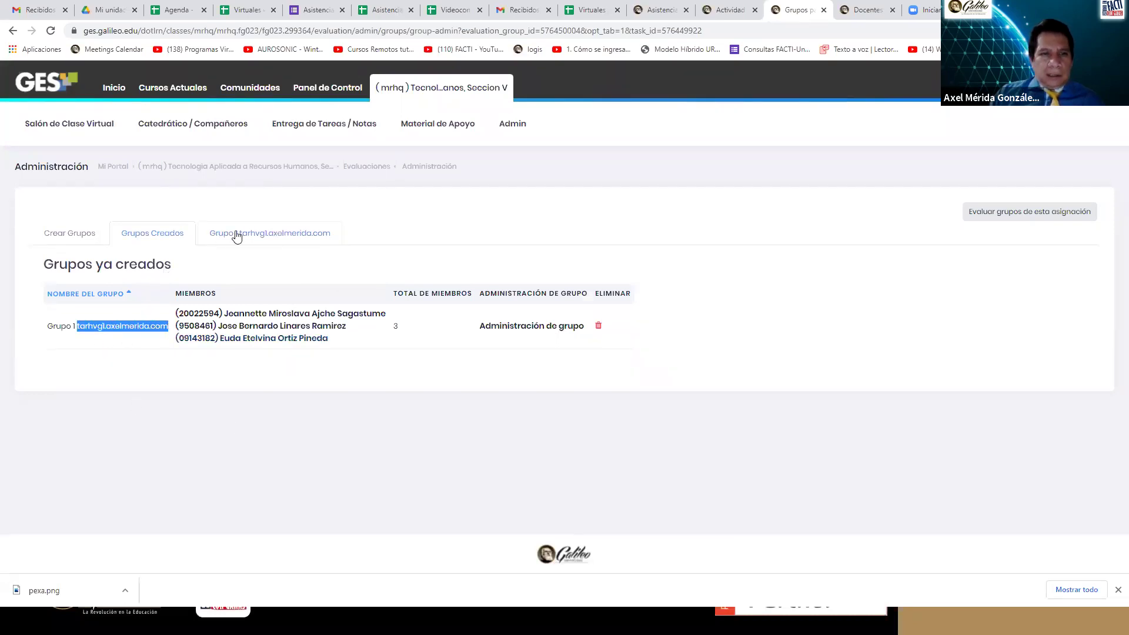
Start a second group by selecting the second-to-last student in the roster and another student from the middle.
left_click(63, 235)
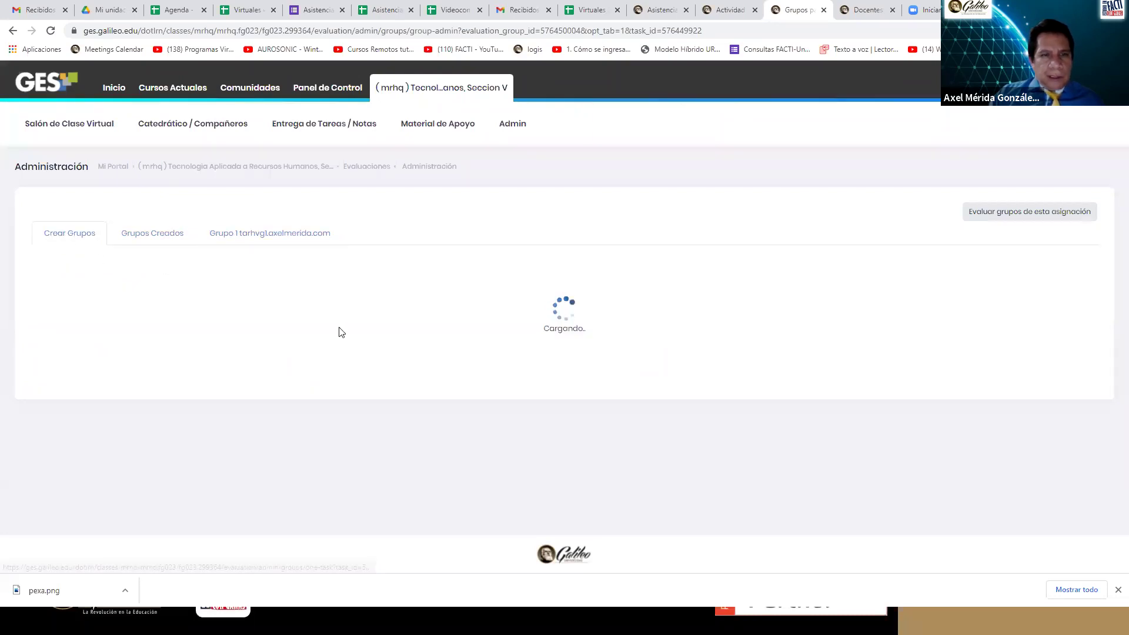
scroll(214, 323, "down", 20)
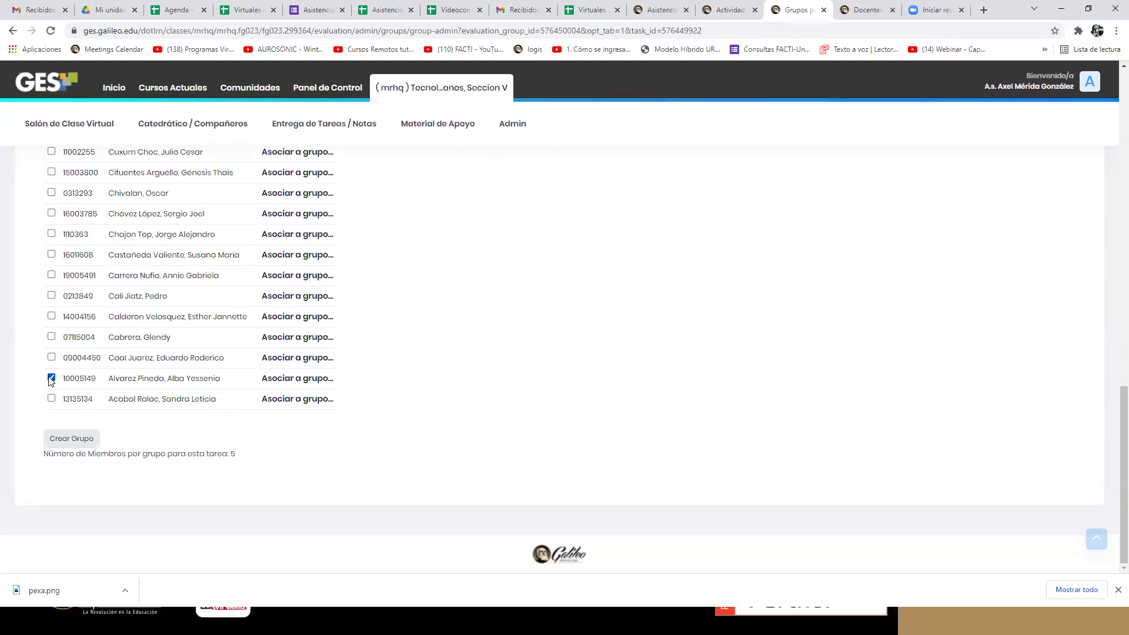
scroll(124, 337, "up", 4)
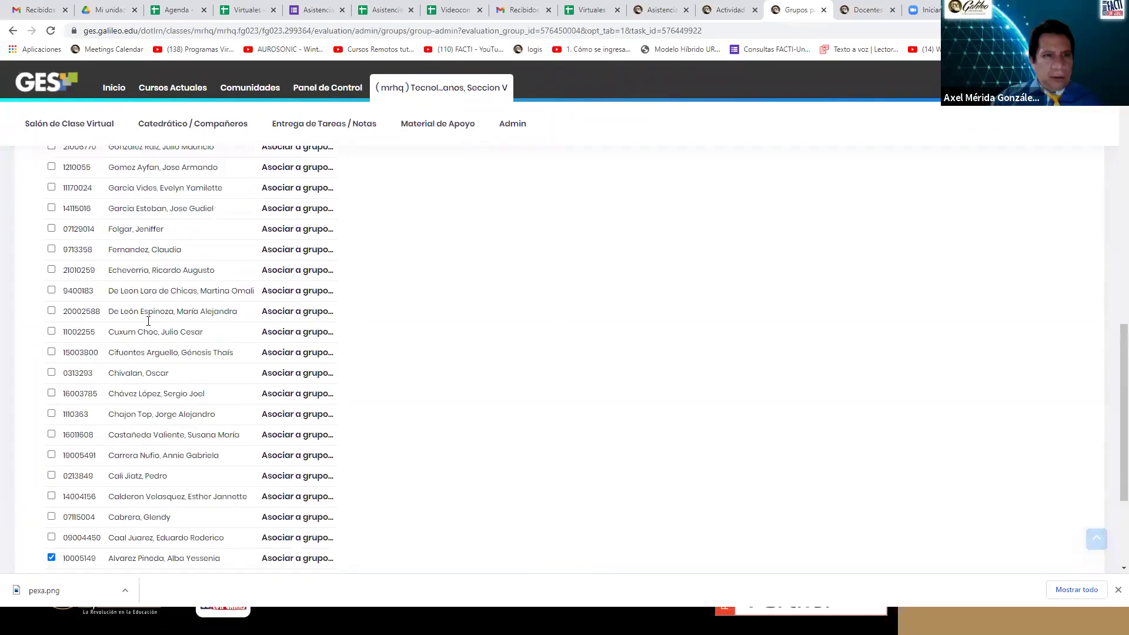
scroll(149, 321, "up", 3)
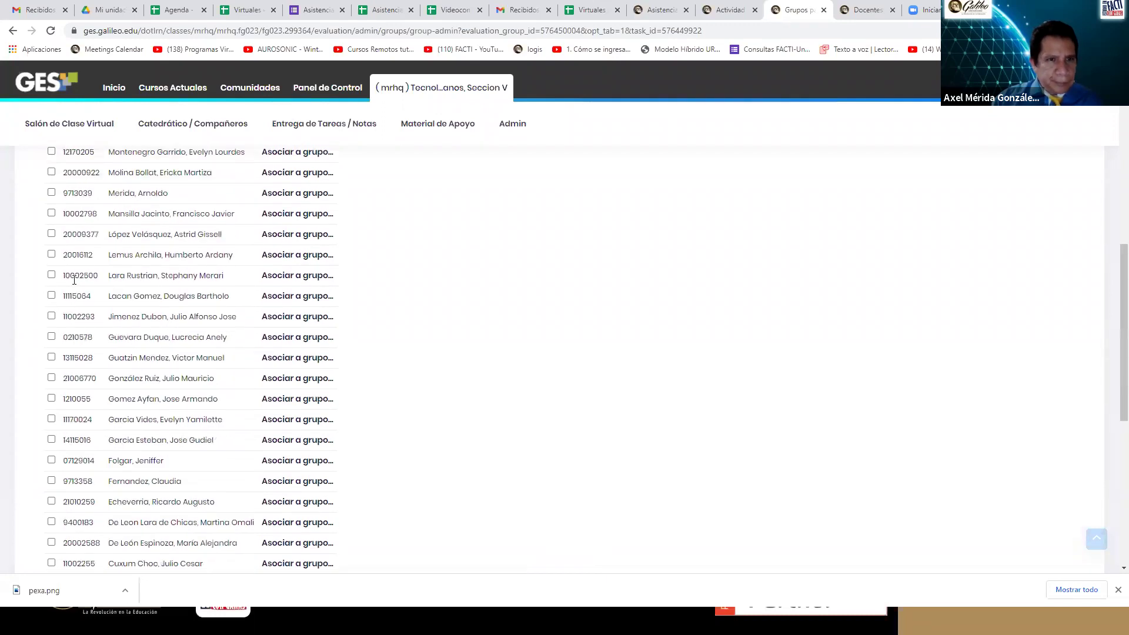
left_click(51, 276)
Select the student six rows below the already selected mid-roster student as the second group's third member.
scroll(231, 342, "down", 7)
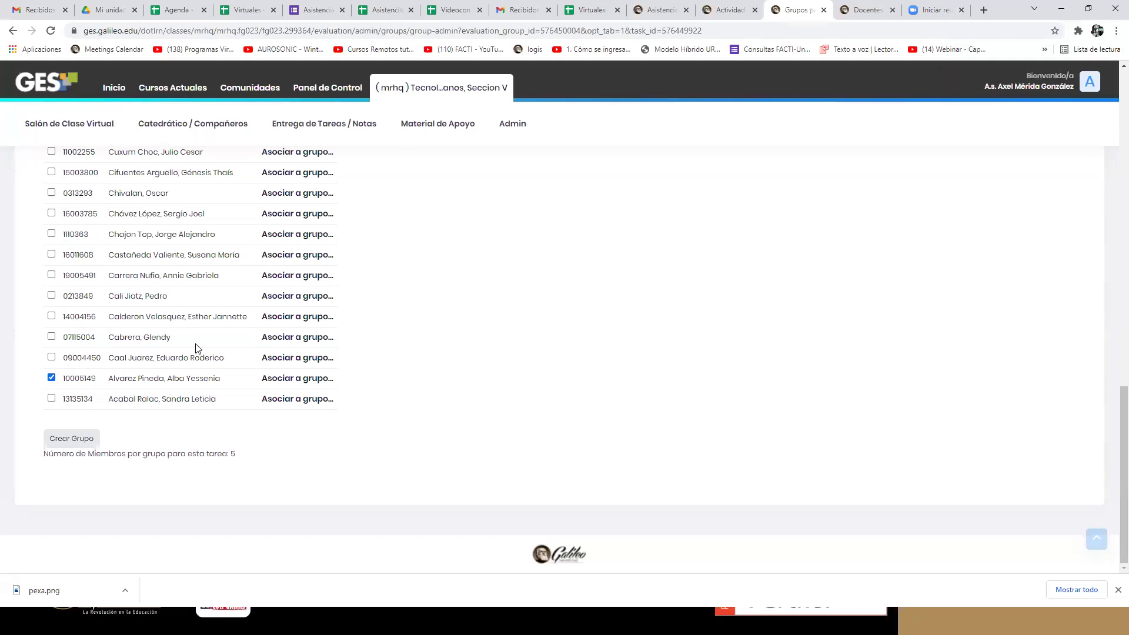
scroll(197, 350, "up", 5)
scroll(198, 350, "up", 2)
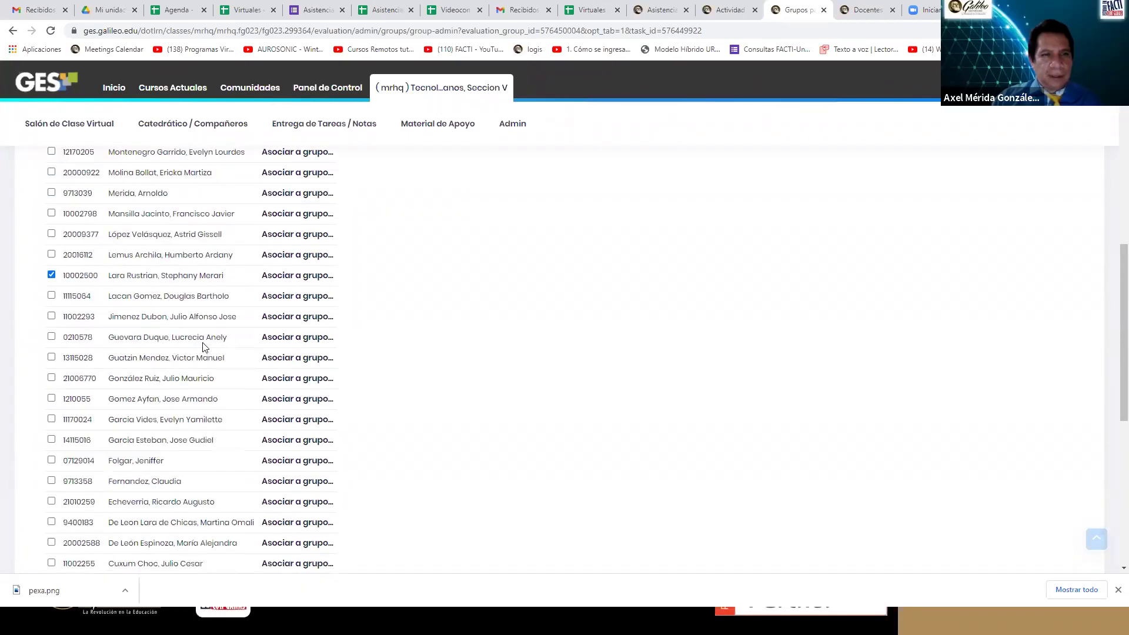
scroll(200, 342, "up", 4)
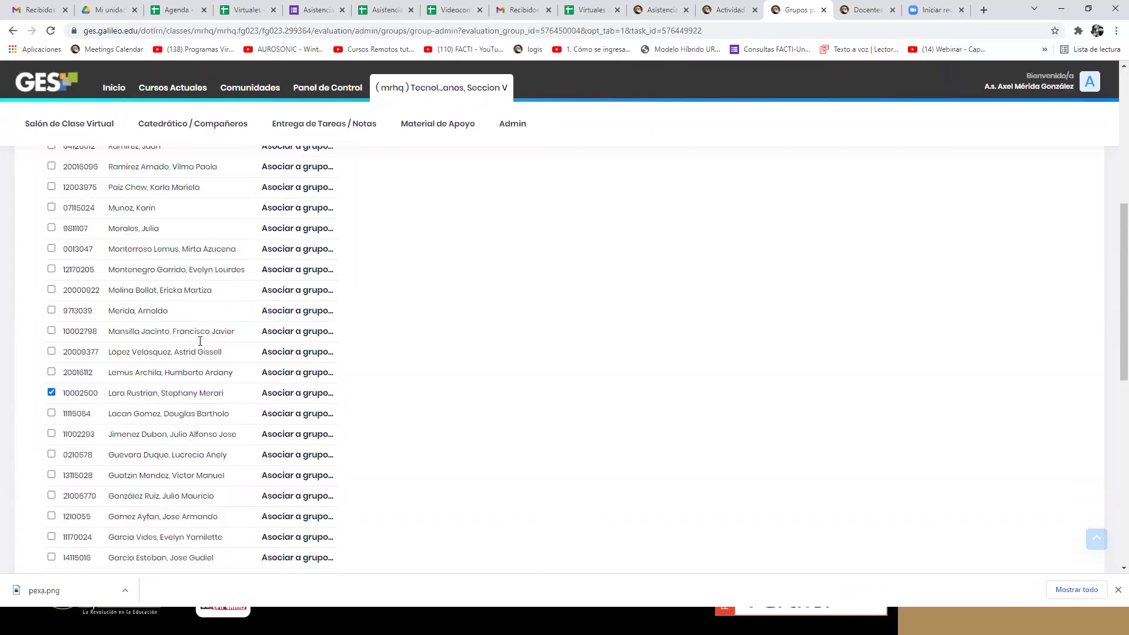
scroll(199, 345, "down", 5)
scroll(199, 345, "down", 1)
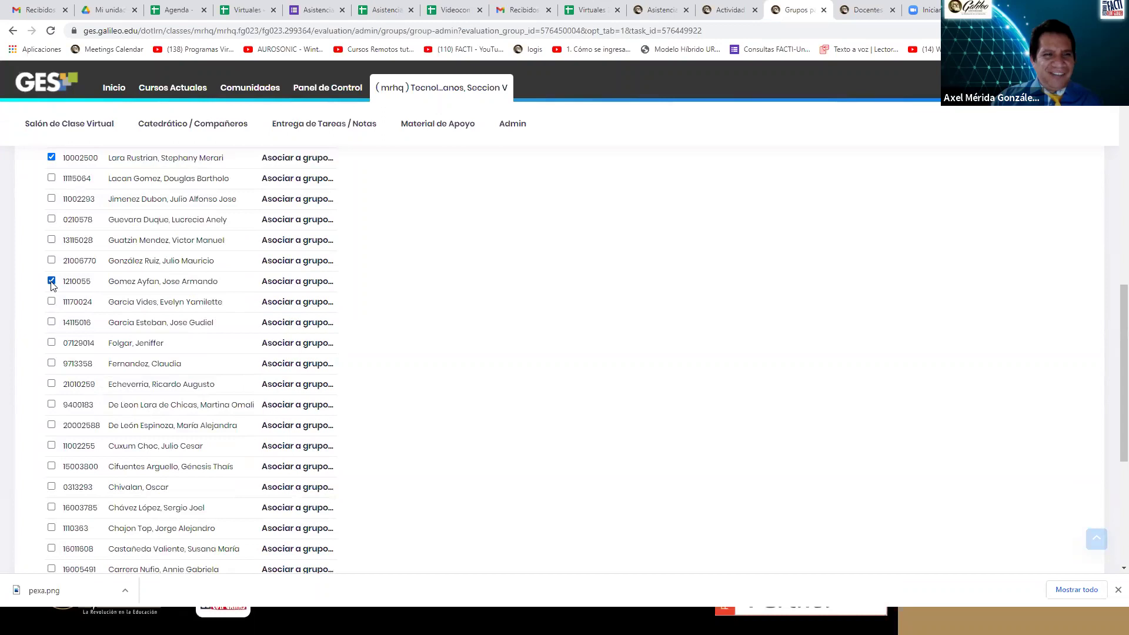
Select the student seven rows above the selected second-to-last student as the second group's fourth member.
scroll(183, 321, "down", 1)
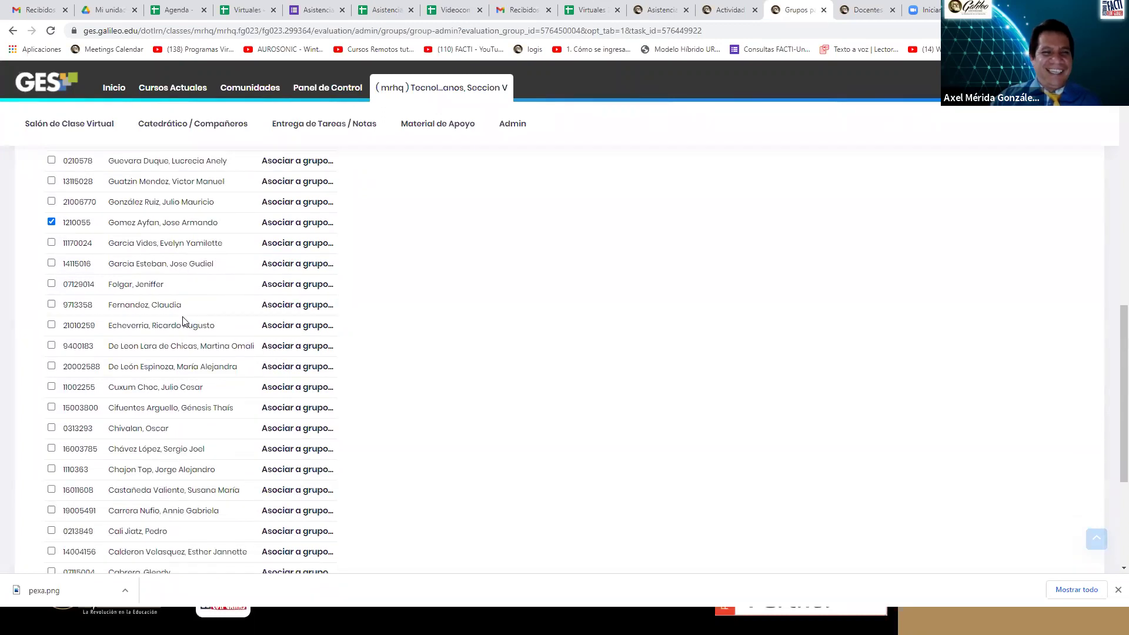
scroll(184, 318, "down", 2)
scroll(185, 321, "up", 1)
scroll(185, 322, "up", 1)
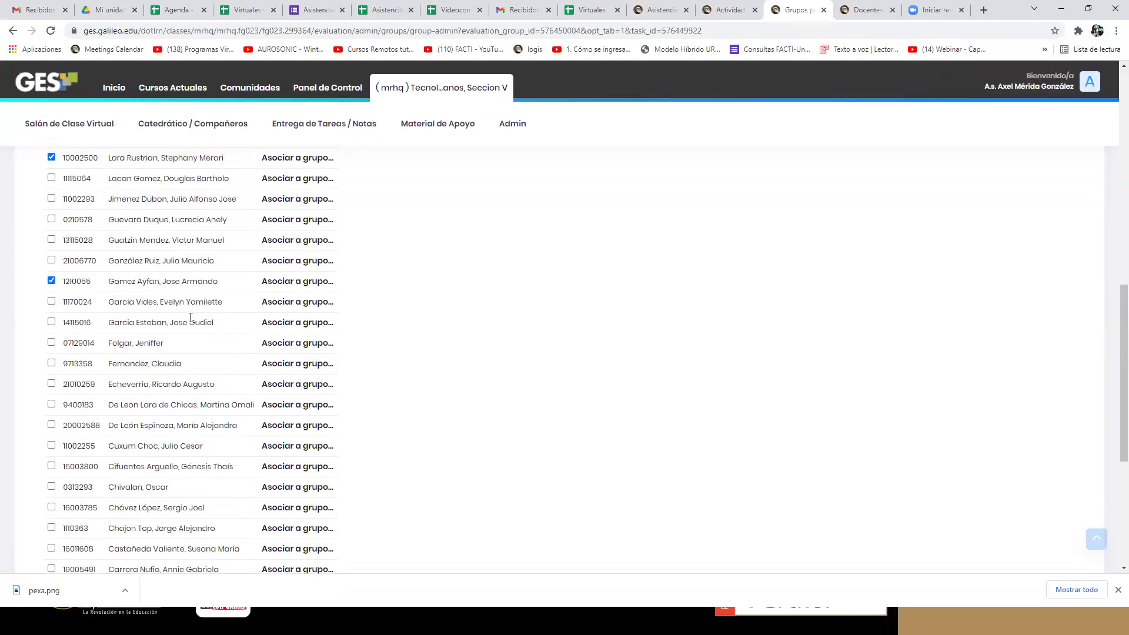
scroll(188, 319, "down", 3)
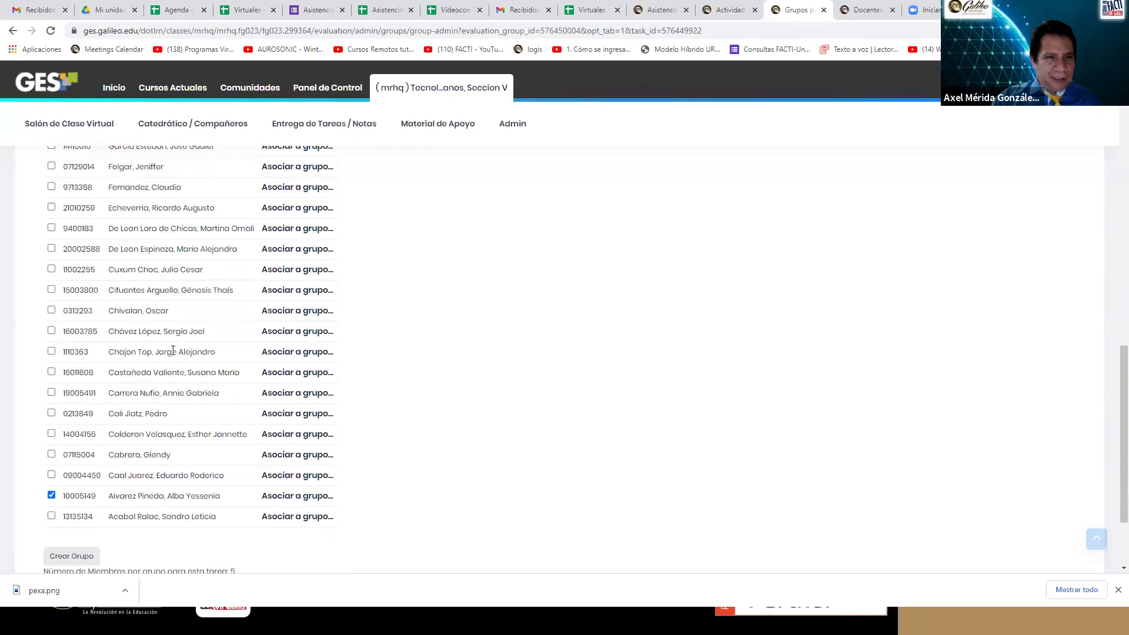
left_click(51, 352)
scroll(99, 367, "down", 1)
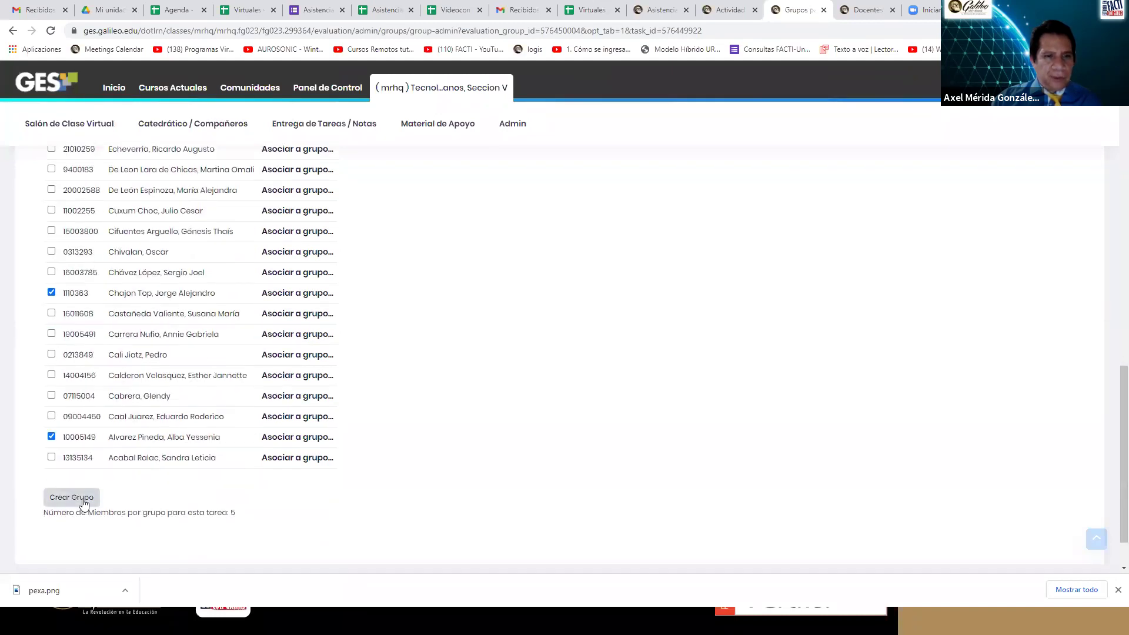
Create the second group with the name "Grupo 2 tarhvg2" and check it in the list of created groups.
left_click(83, 497)
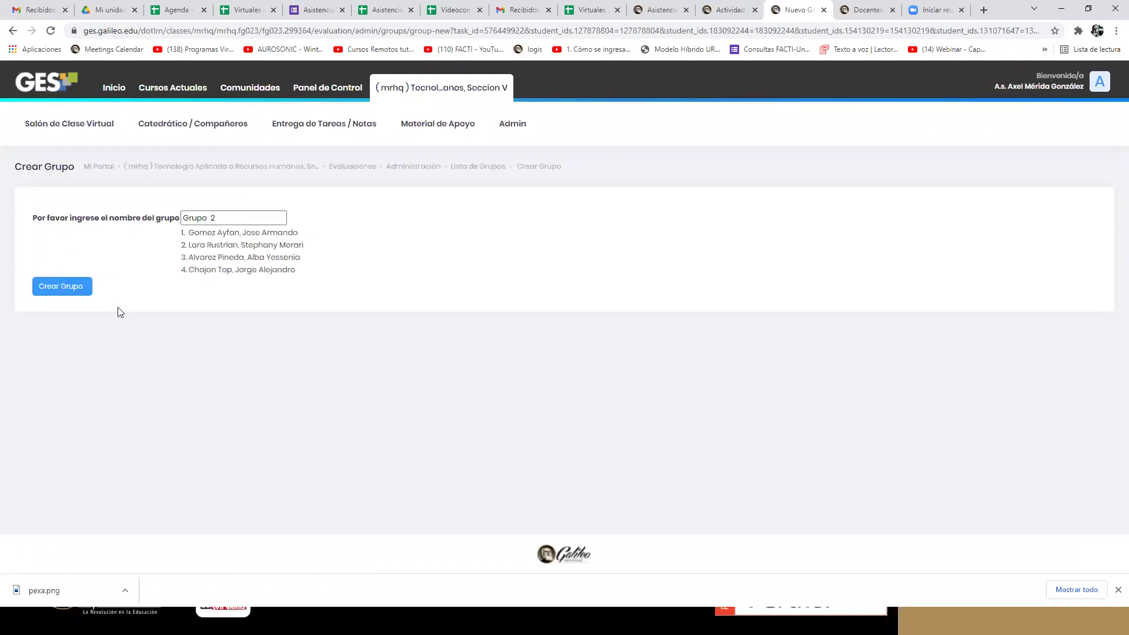
left_click(232, 221)
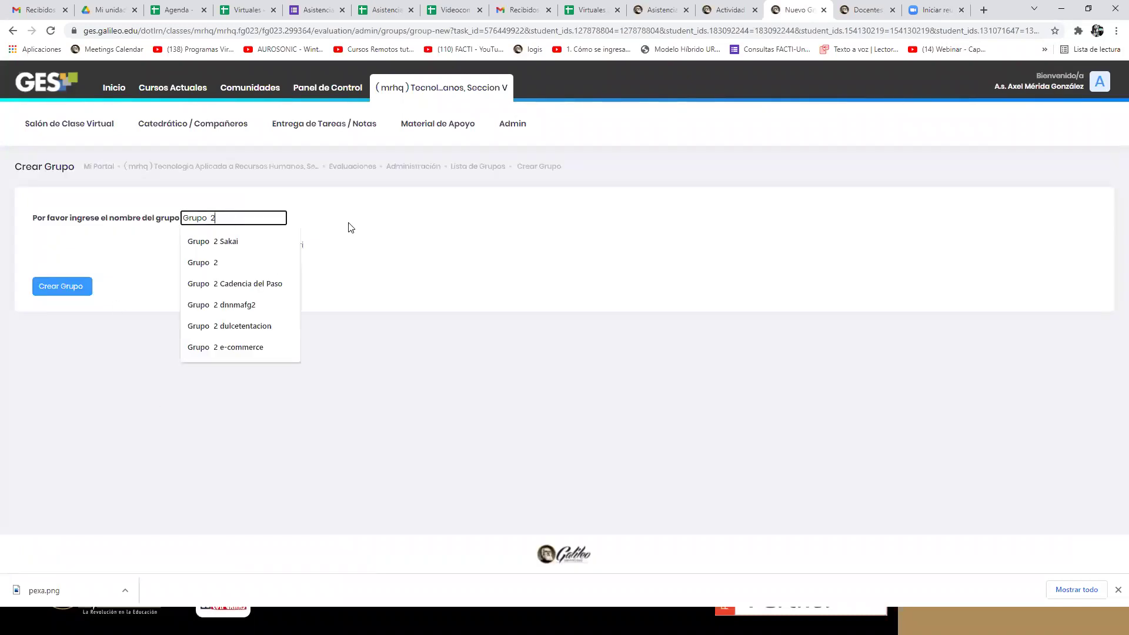
type("tarhvg2")
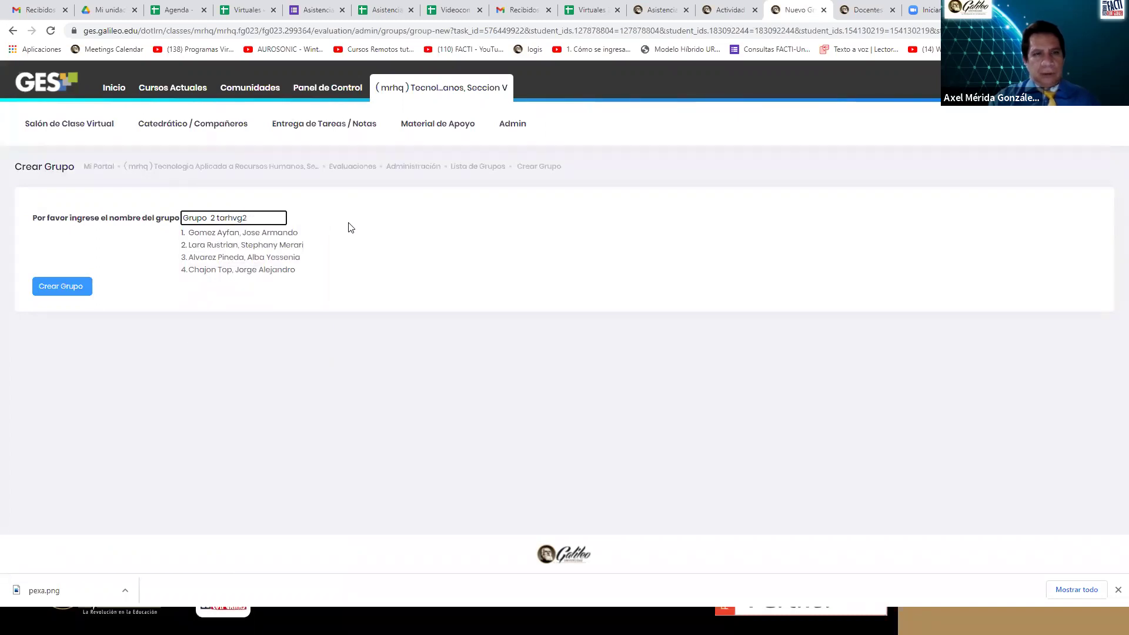
left_click(64, 290)
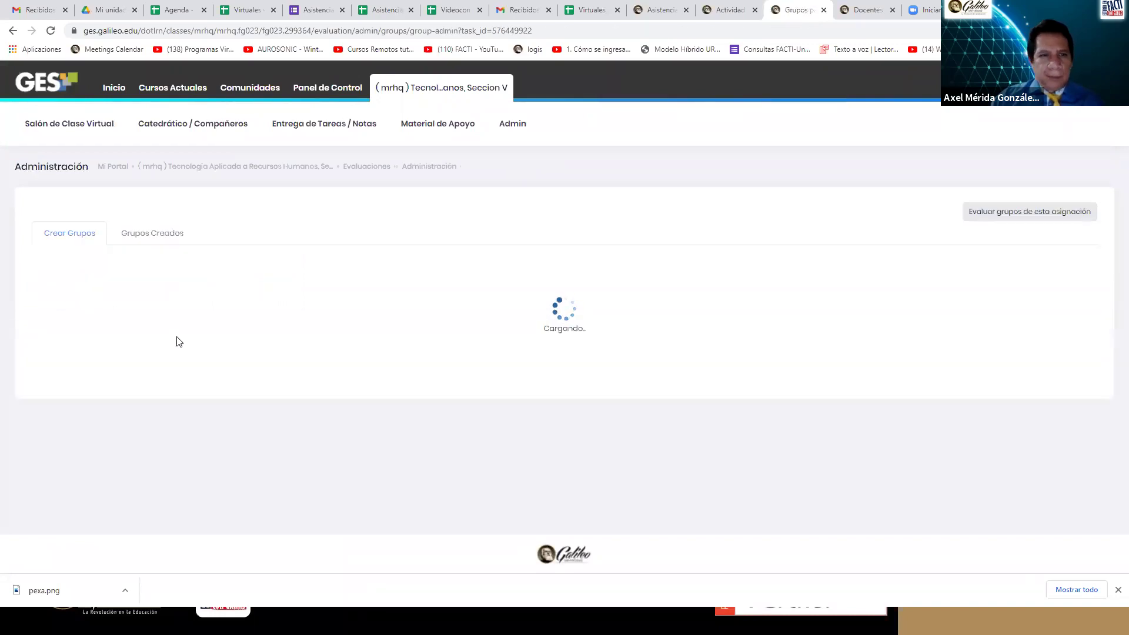
scroll(235, 357, "down", 4)
scroll(234, 357, "down", 7)
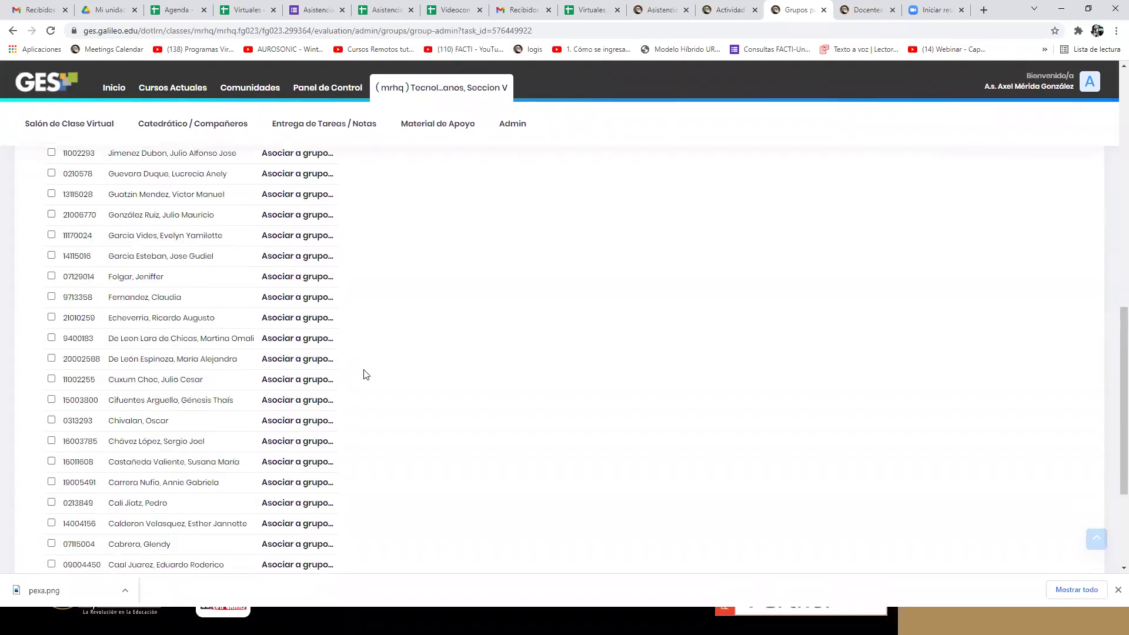
scroll(306, 354, "up", 11)
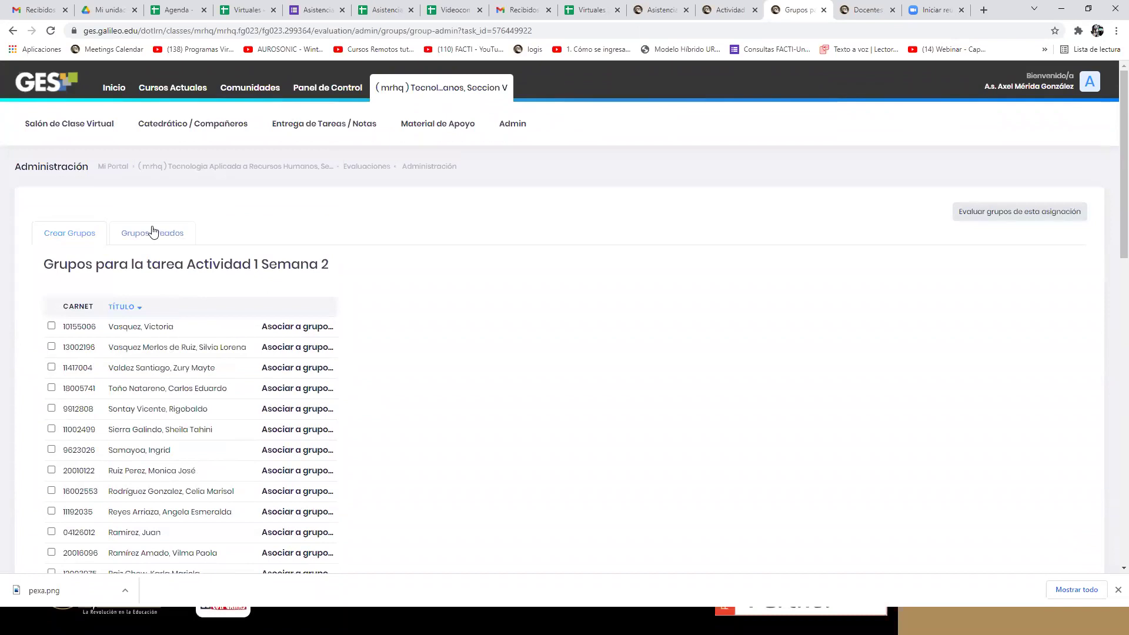
left_click(155, 232)
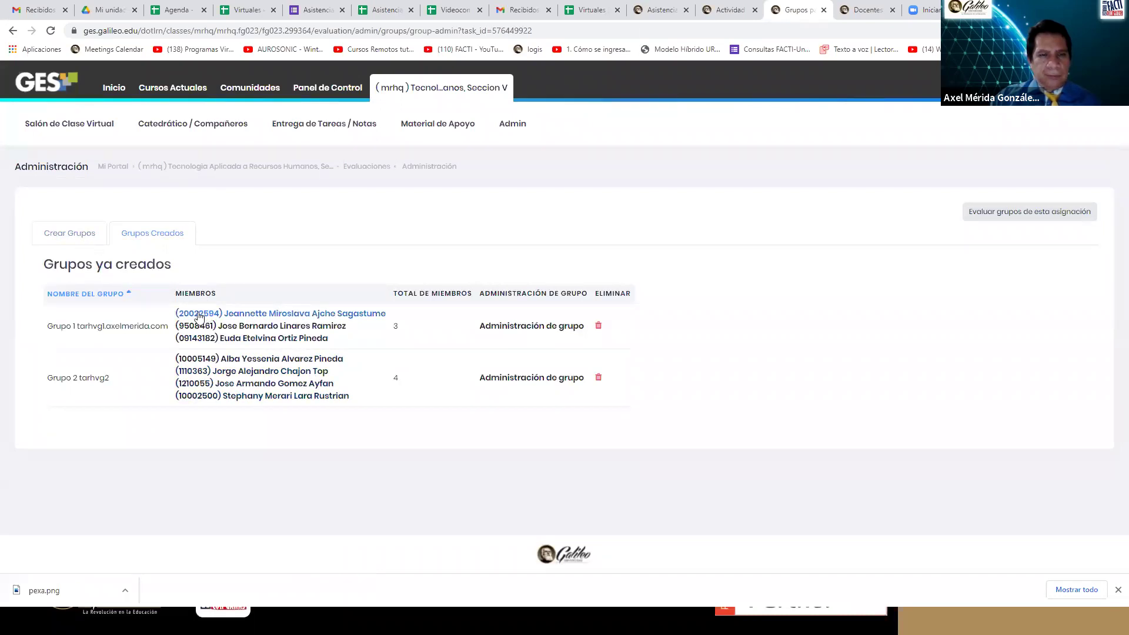
Return to group creation, clear the second-to-last student and select the student directly above as the third group's first member.
left_click(63, 233)
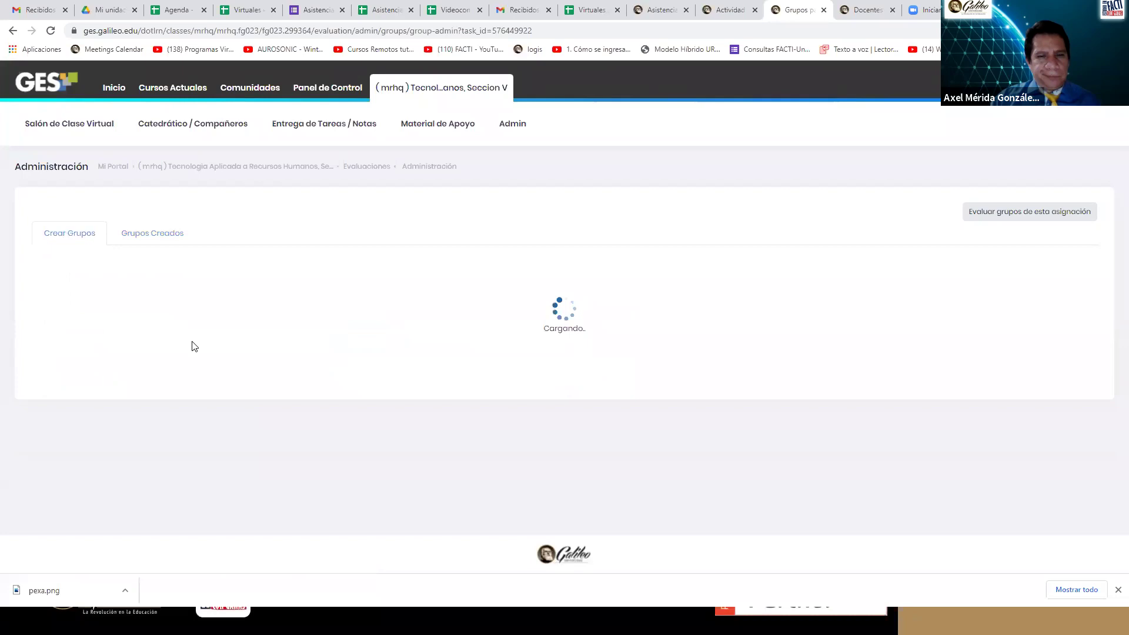
scroll(195, 342, "down", 15)
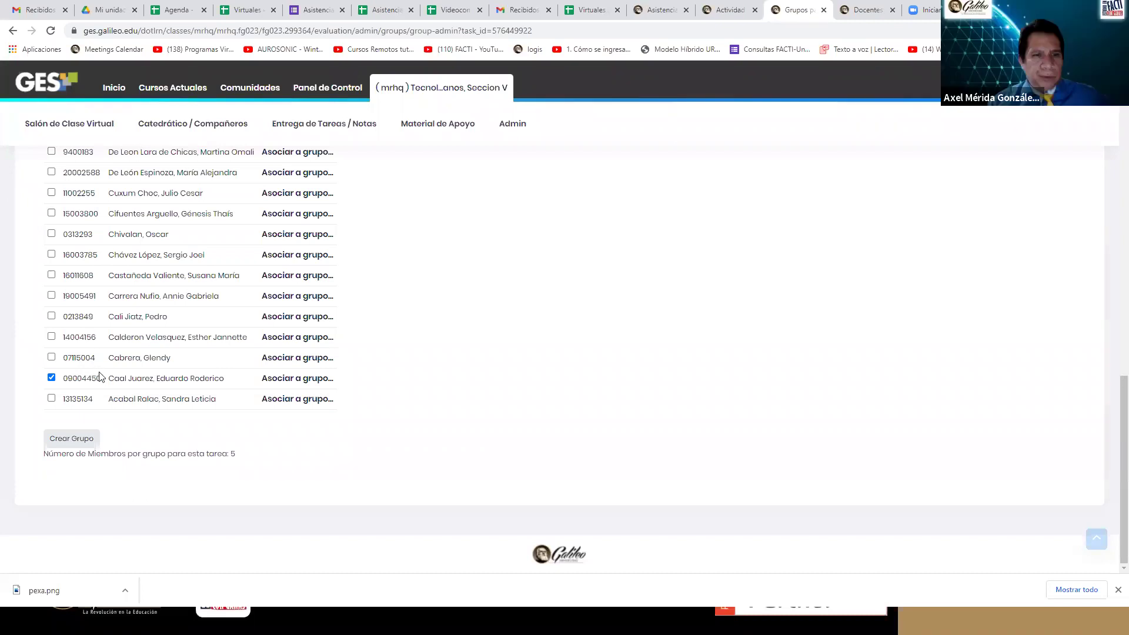
left_click(52, 378)
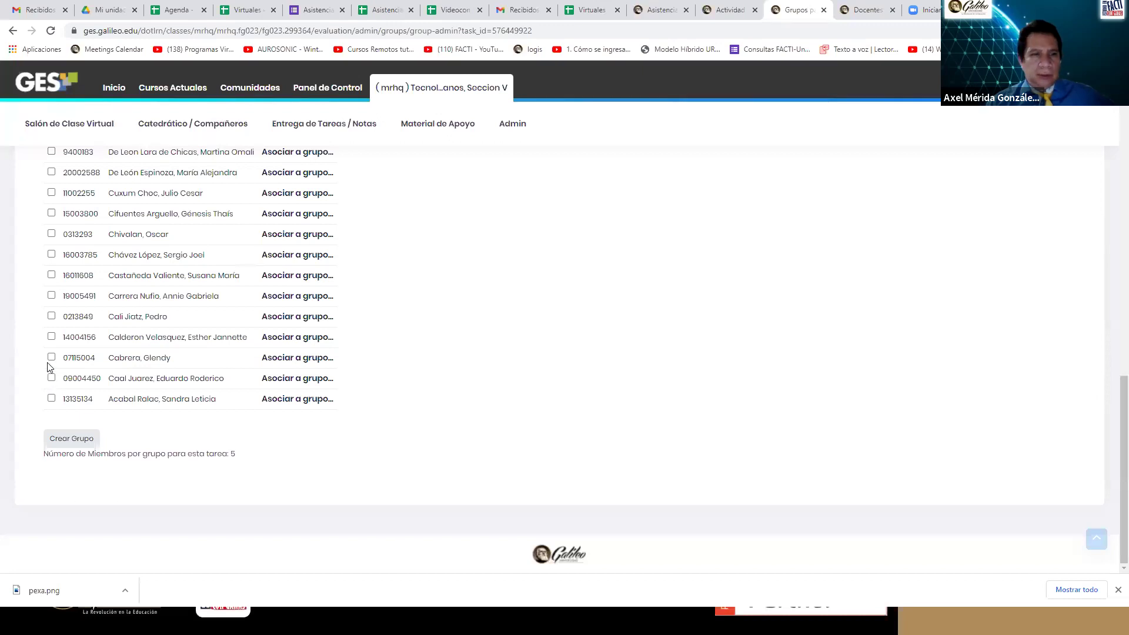
left_click(51, 358)
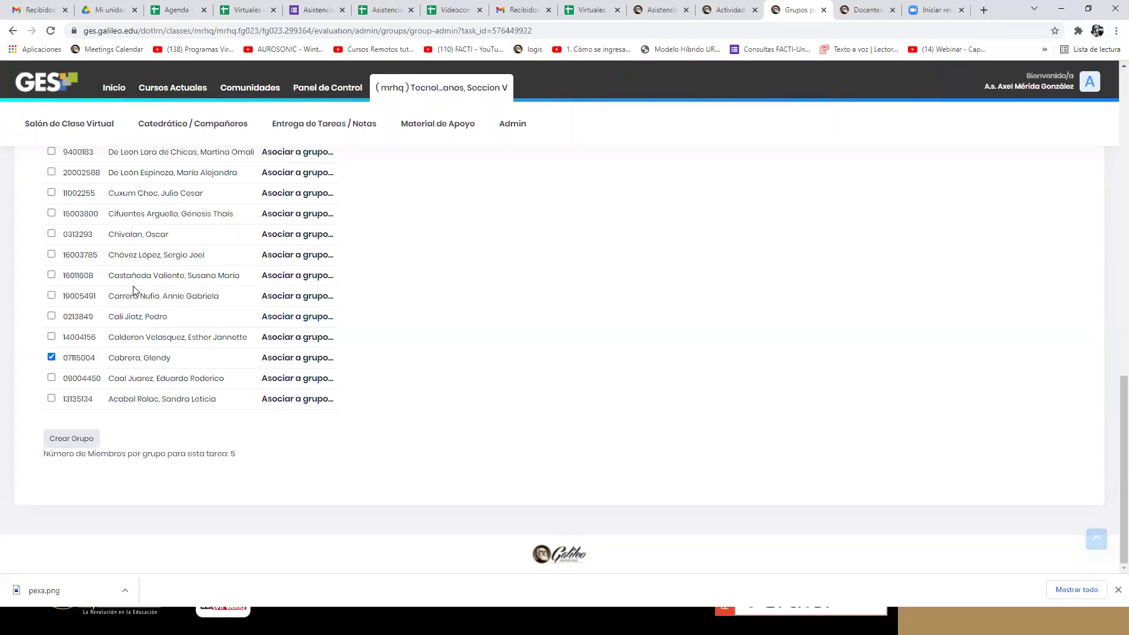
Add the 26th and the 8th students in the roster to the third group's selection.
scroll(135, 291, "up", 5)
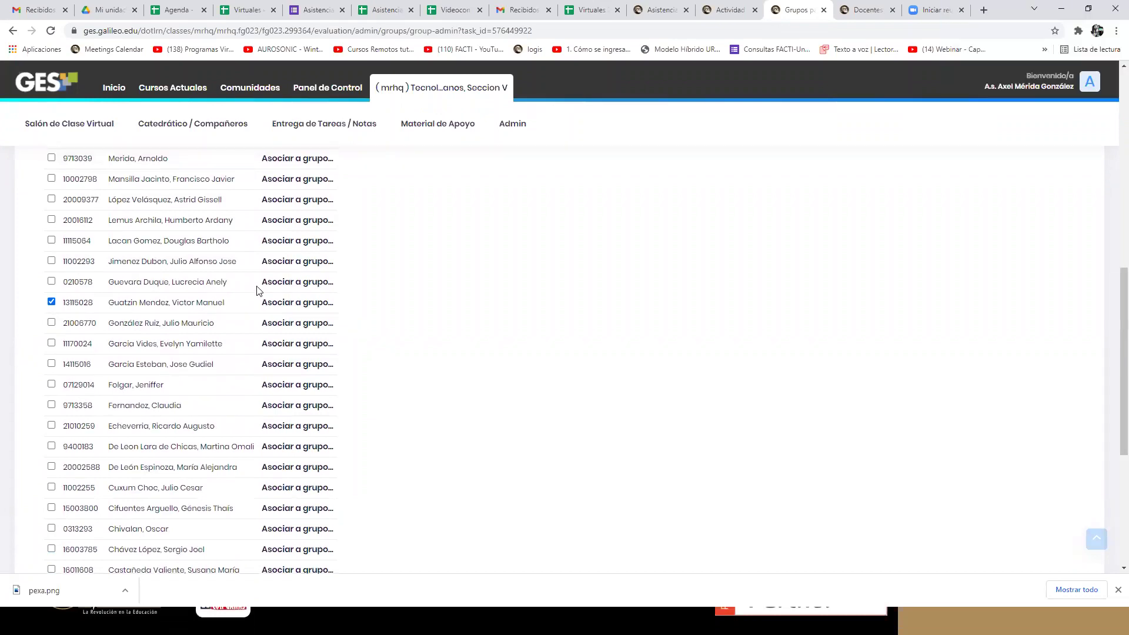
scroll(257, 291, "up", 3)
scroll(253, 294, "up", 2)
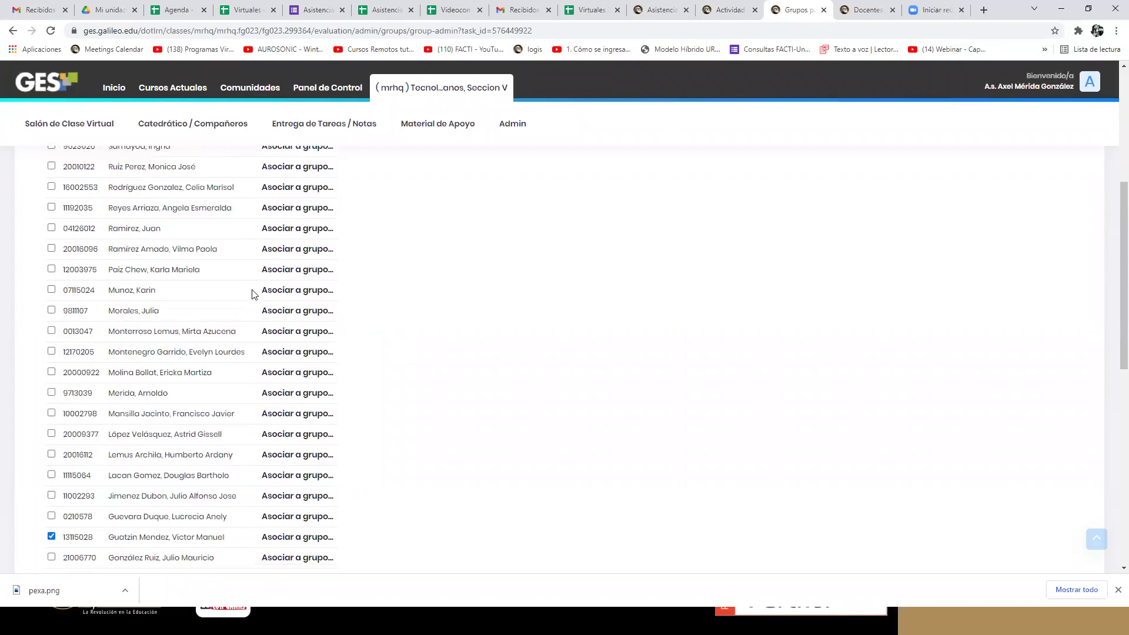
left_click(51, 226)
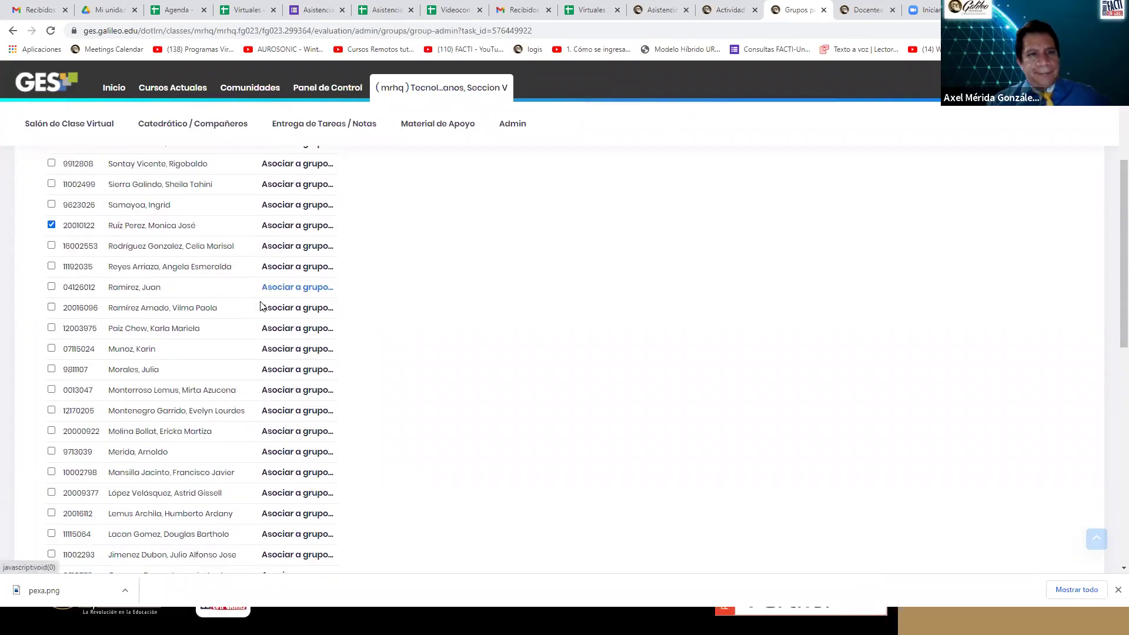
scroll(255, 306, "up", 1)
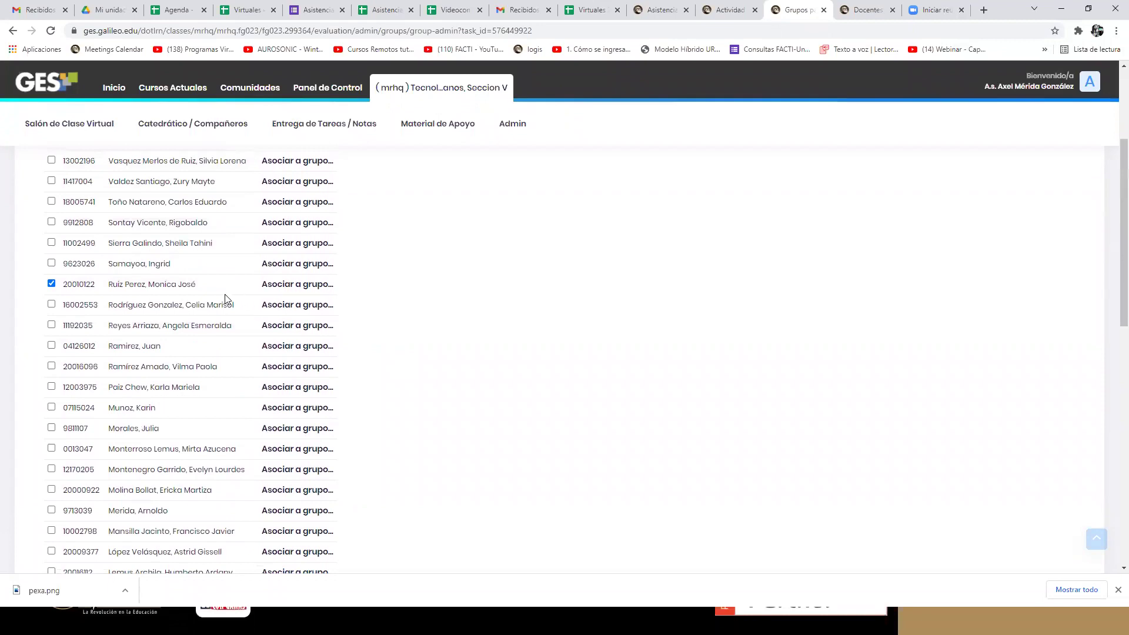
Add the 14th and the 3rd students in the roster to complete the third group's five members.
scroll(225, 298, "down", 3)
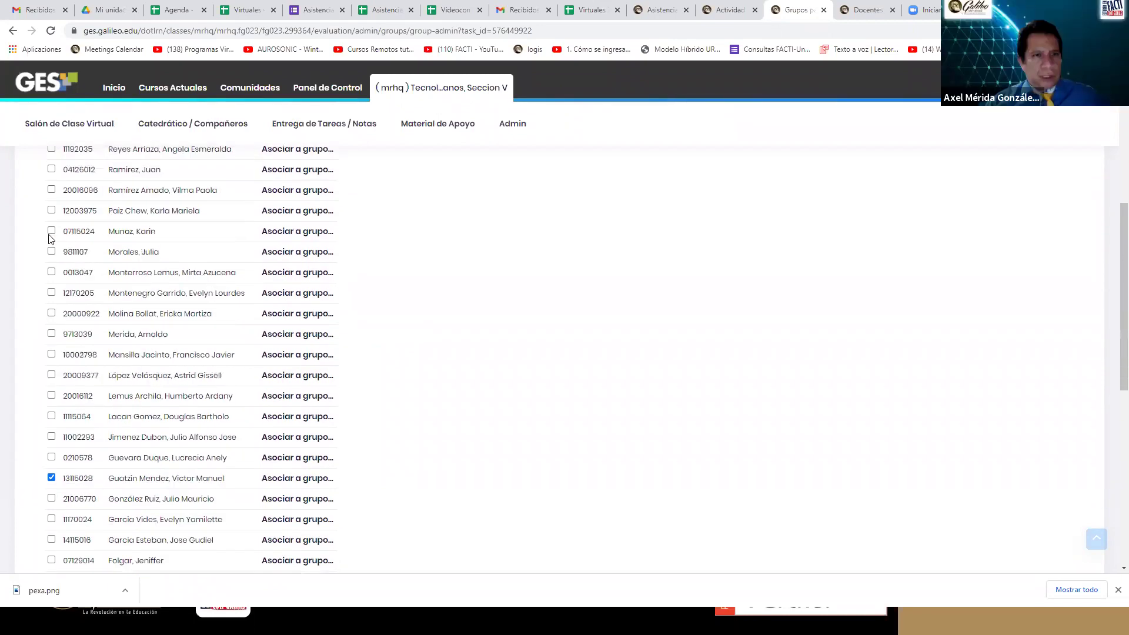
left_click(52, 232)
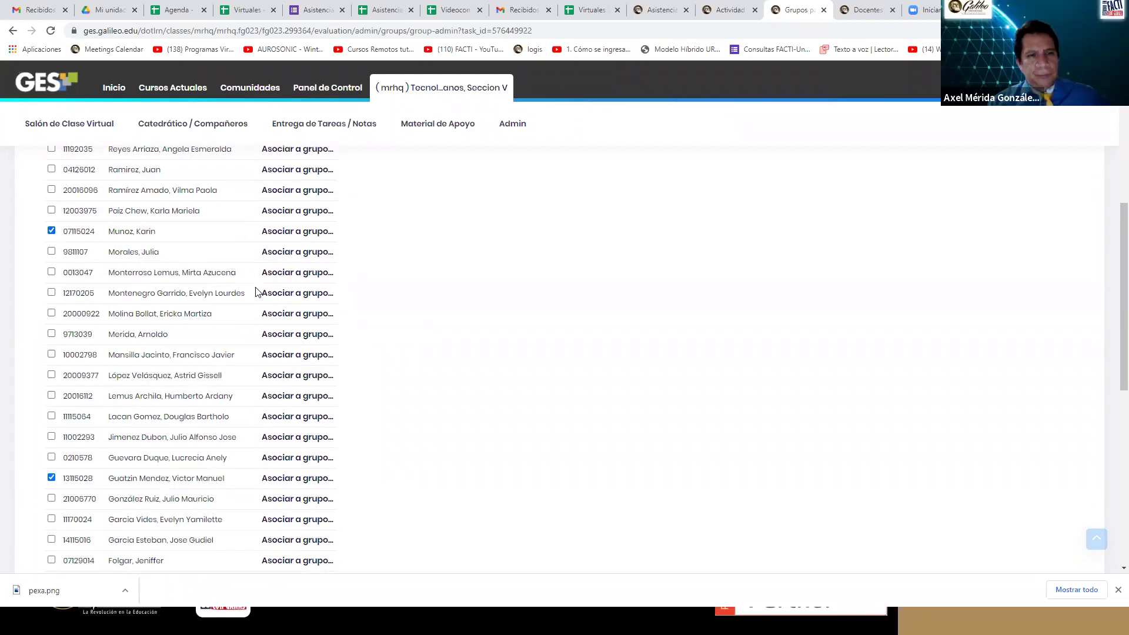
scroll(206, 306, "up", 6)
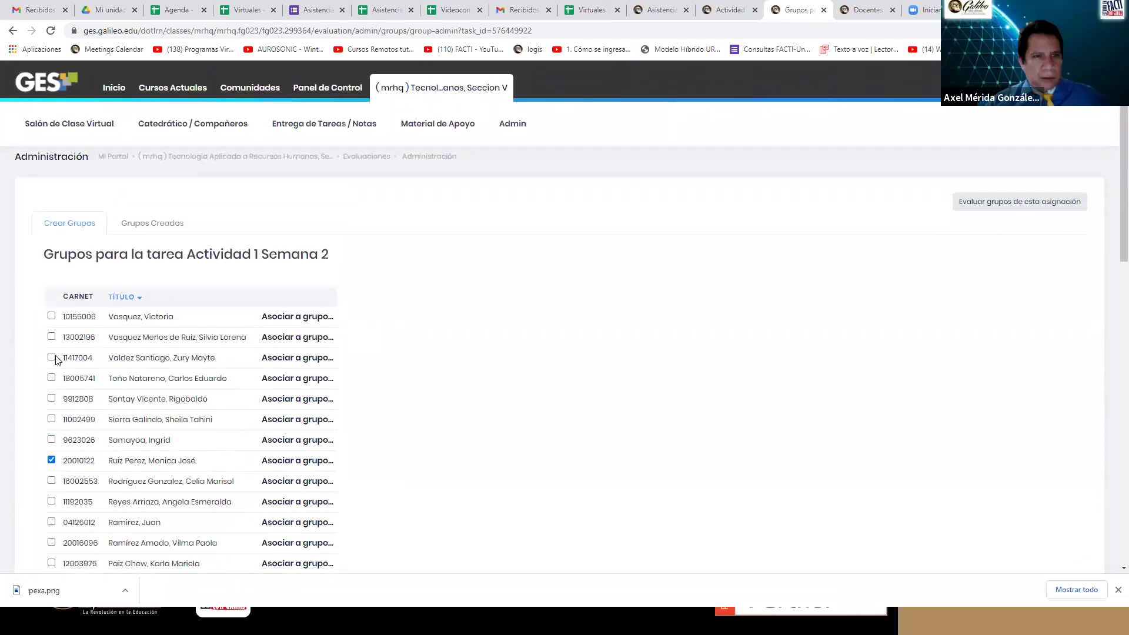
left_click(53, 356)
Create the third group from the selected students with the name "Grupo 3 tarhvg3".
scroll(150, 373, "down", 5)
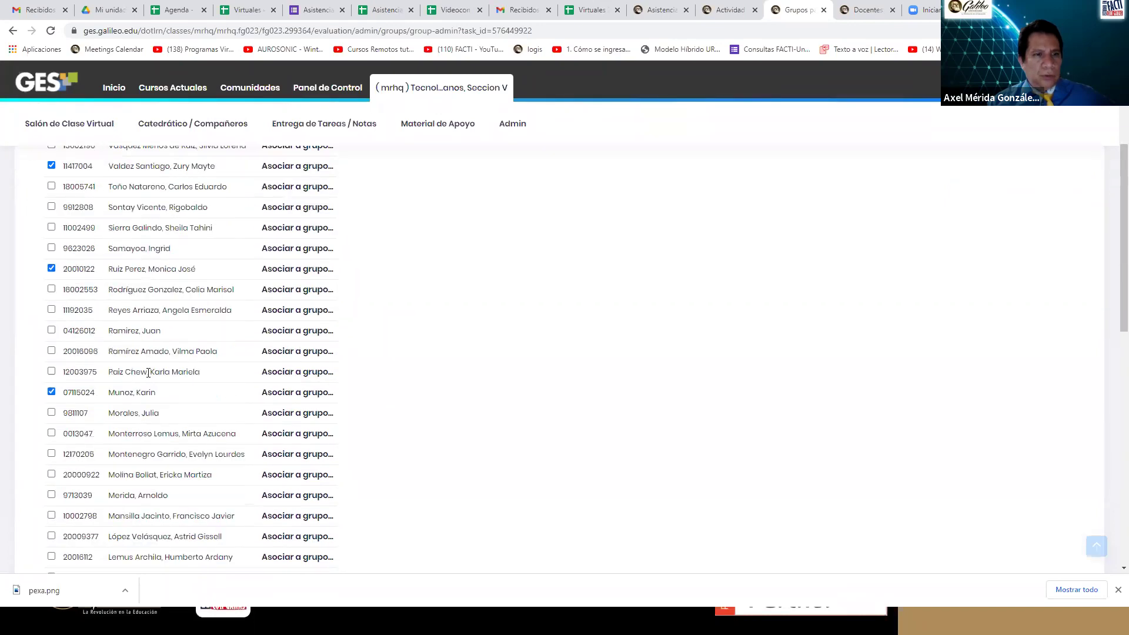
scroll(149, 376, "down", 10)
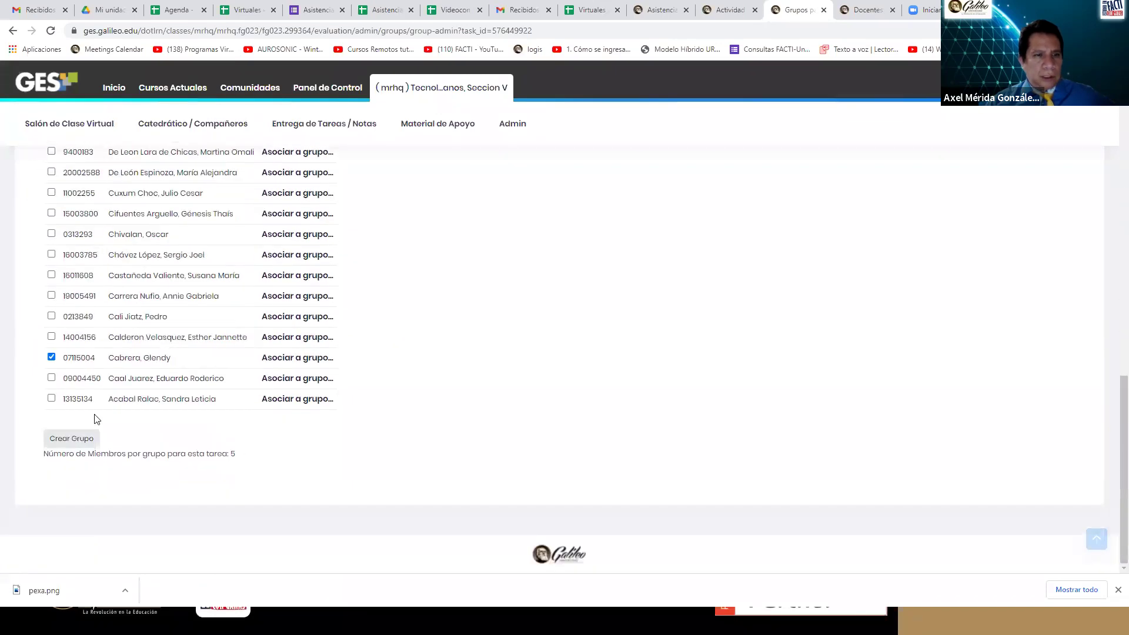
left_click(78, 441)
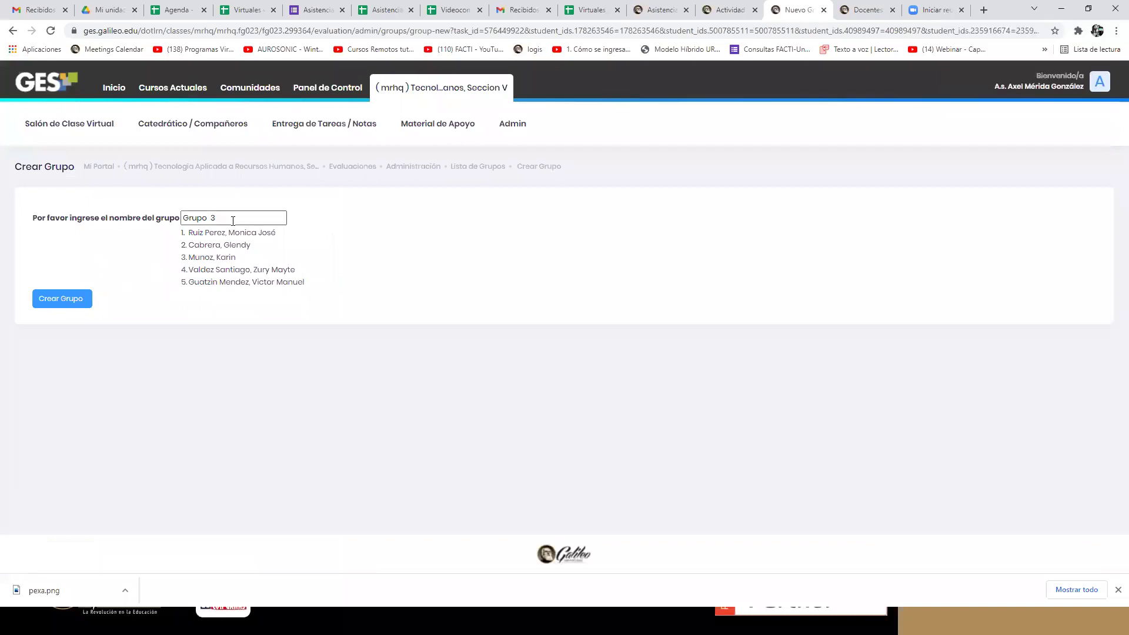
left_click(233, 221)
type("tar")
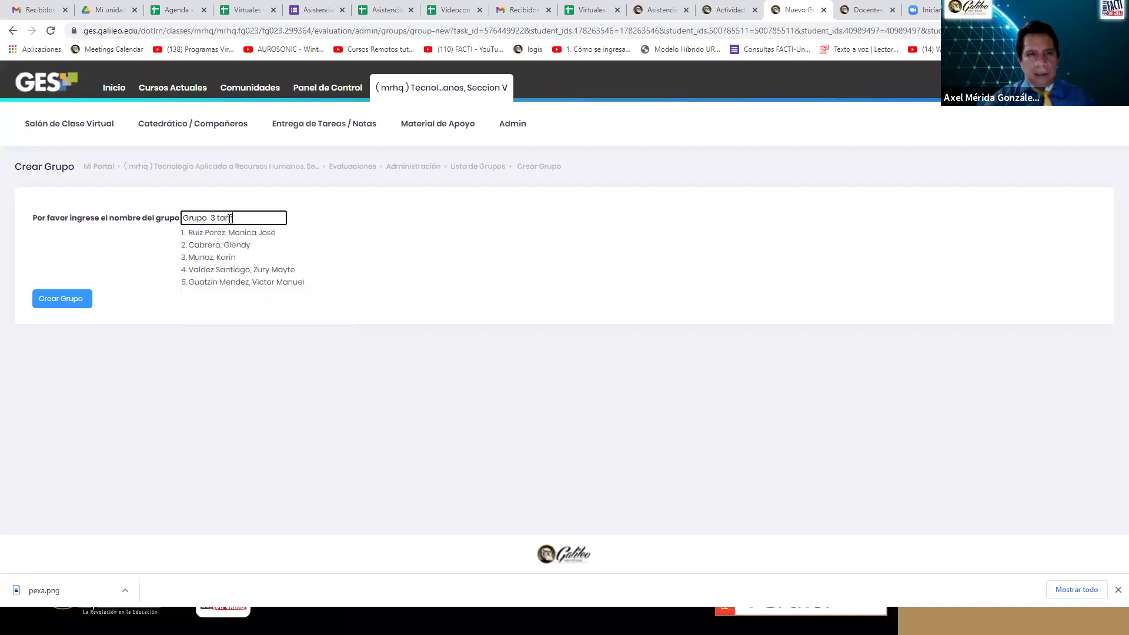
type("hvg3")
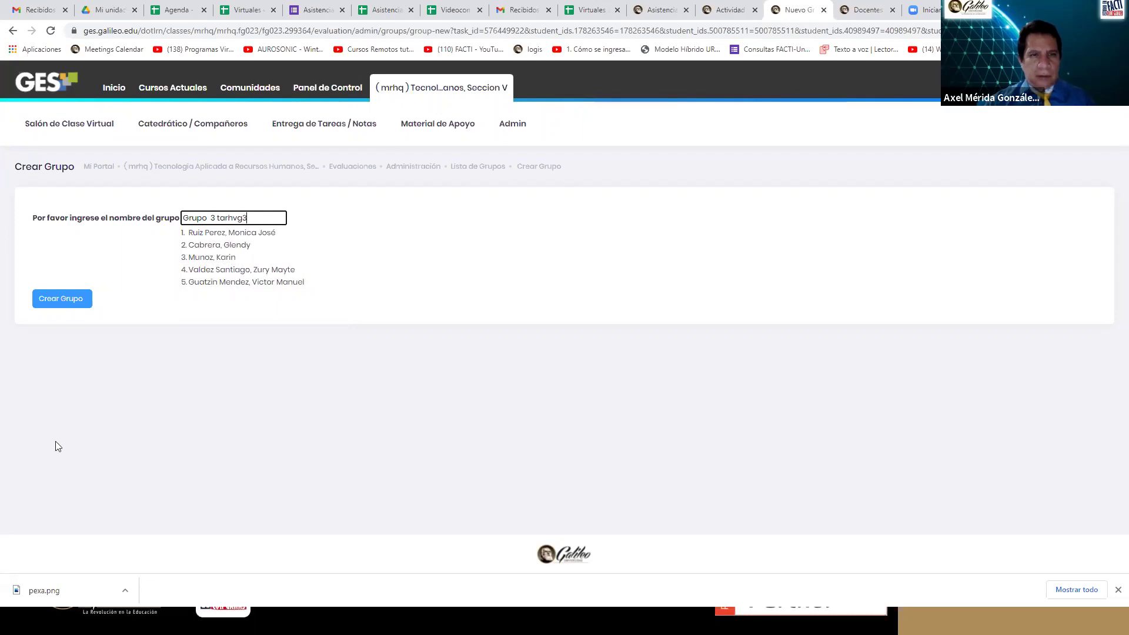
left_click(63, 299)
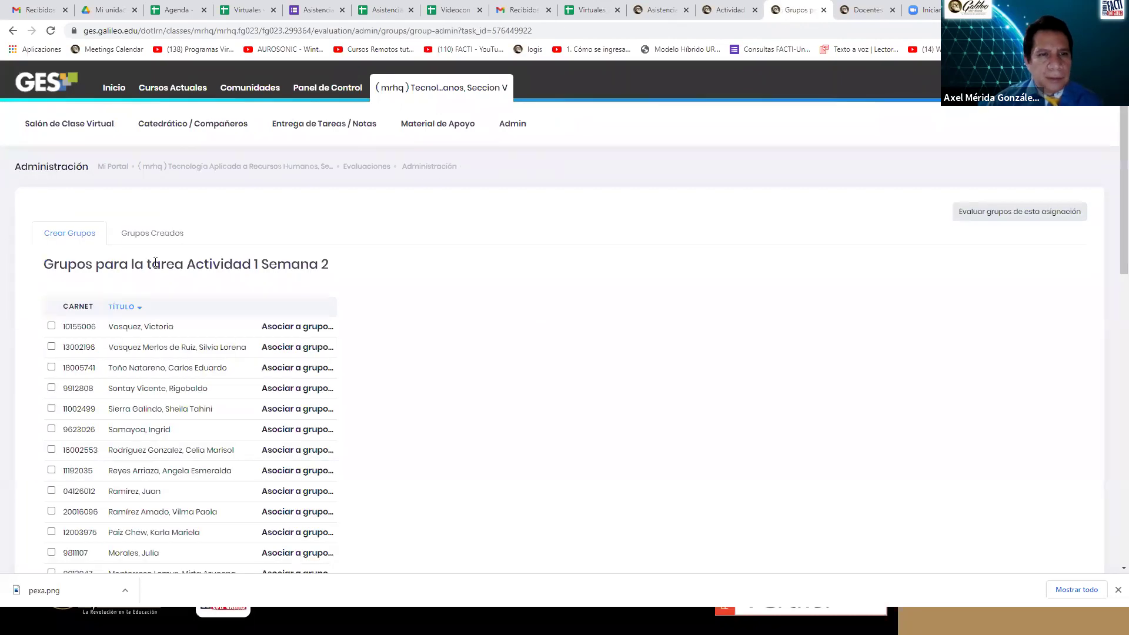
Select the third-to-last and the 7th students in the roster as the fourth group's members.
scroll(156, 263, "down", 15)
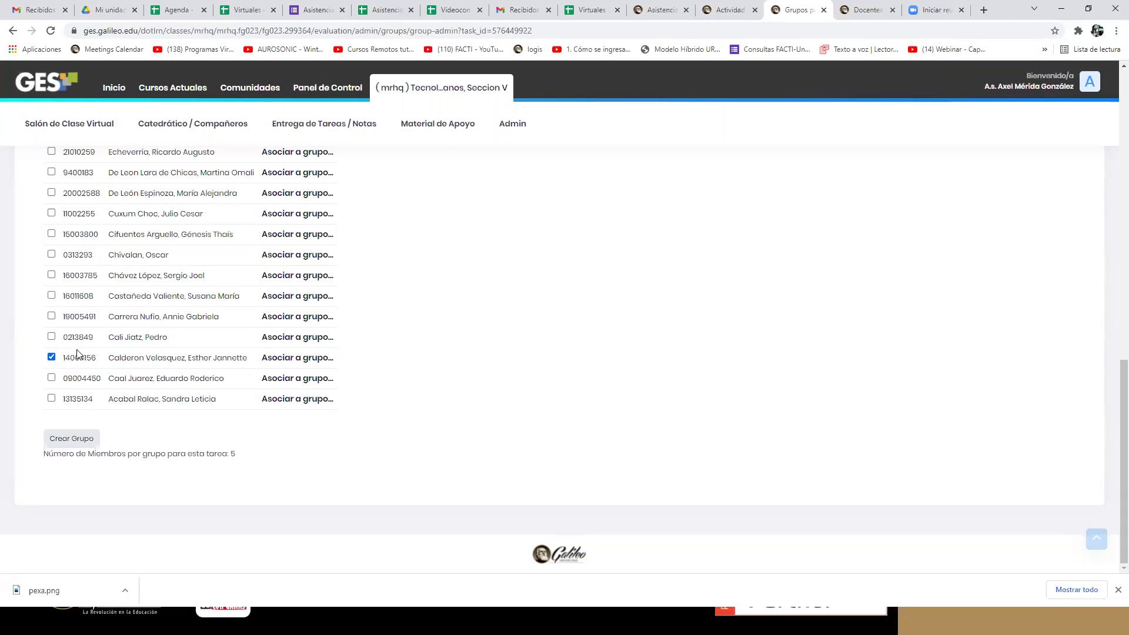
scroll(83, 342, "up", 8)
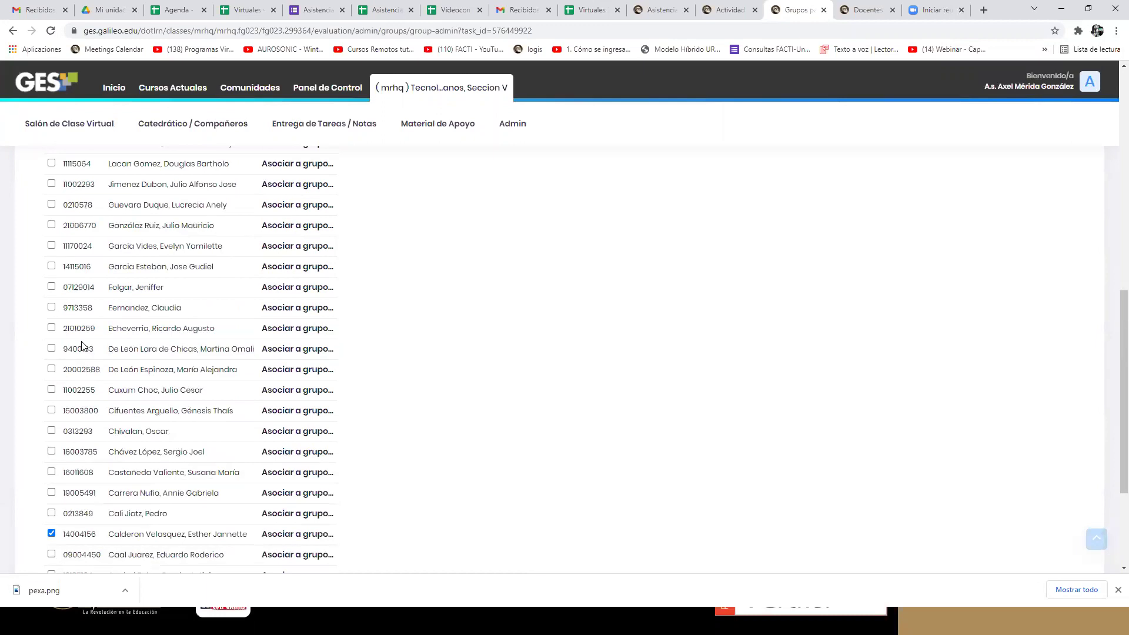
scroll(82, 345, "up", 2)
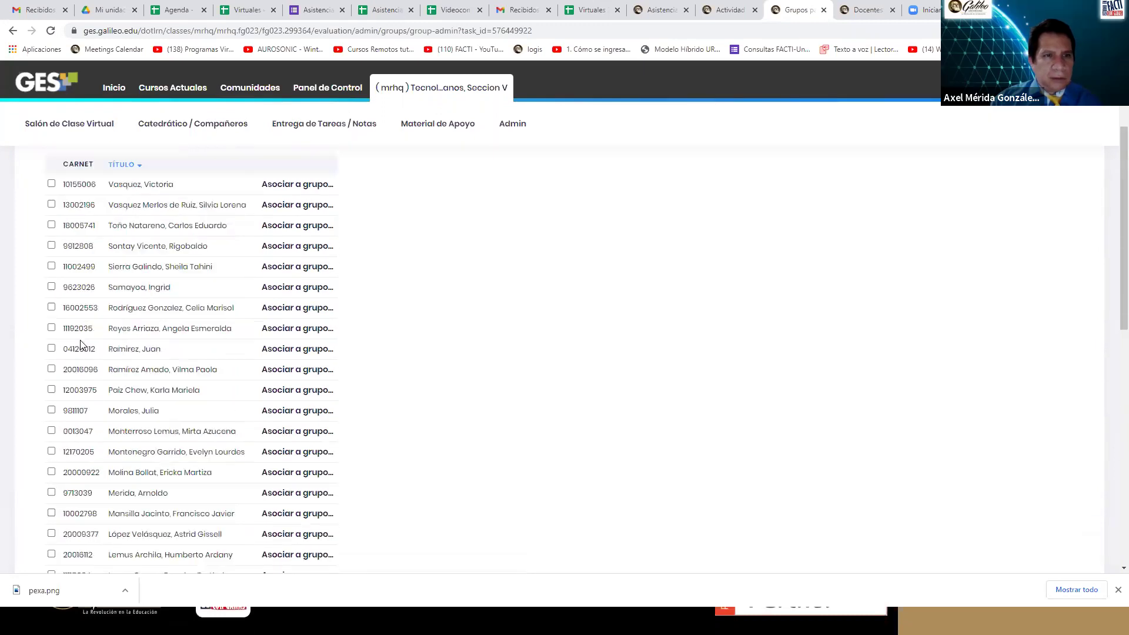
left_click(51, 307)
Create the fourth group from the selected students with the suggested name "Grupo 4".
scroll(88, 329, "down", 12)
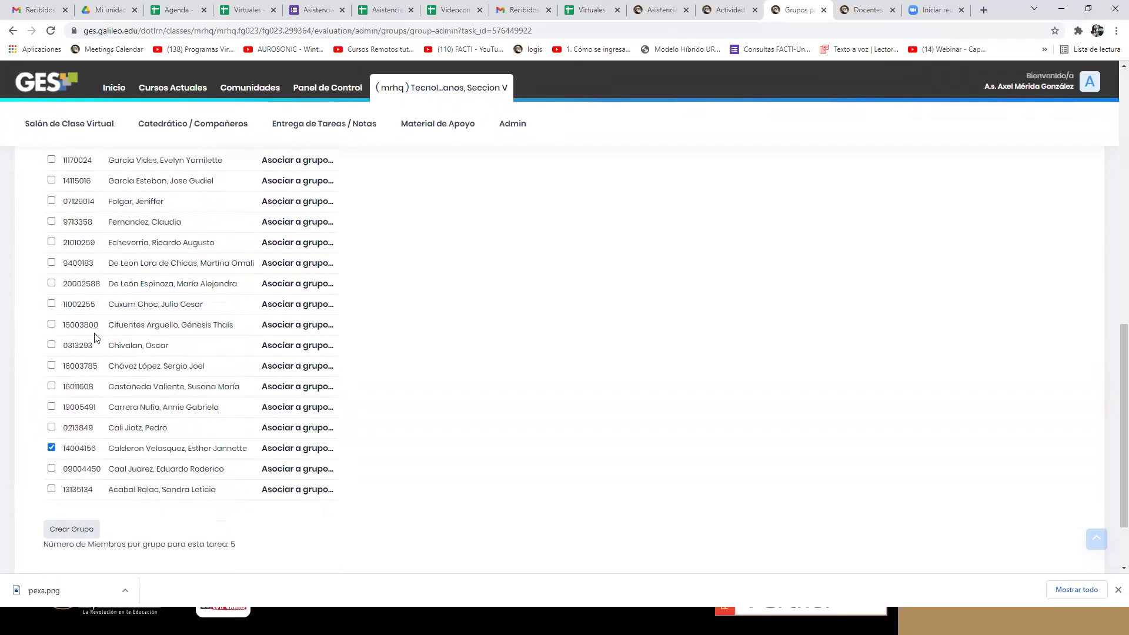
scroll(96, 338, "down", 2)
left_click(44, 440)
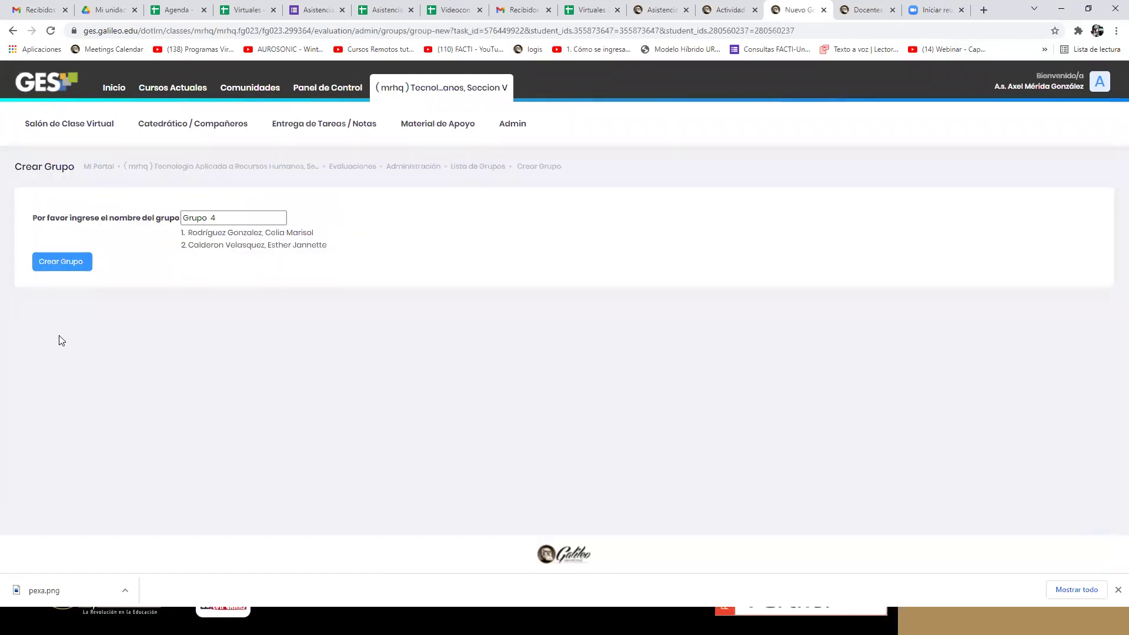
left_click(48, 265)
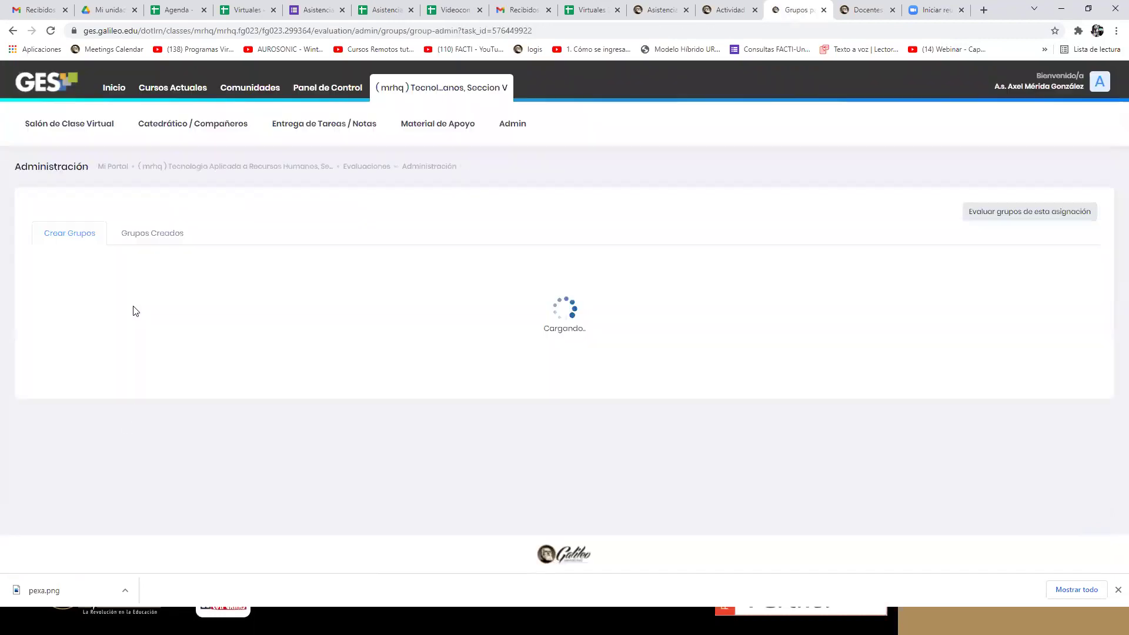
Review the groups already created and the students still left in the roster for Actividad 1 Semana 2.
left_click(139, 235)
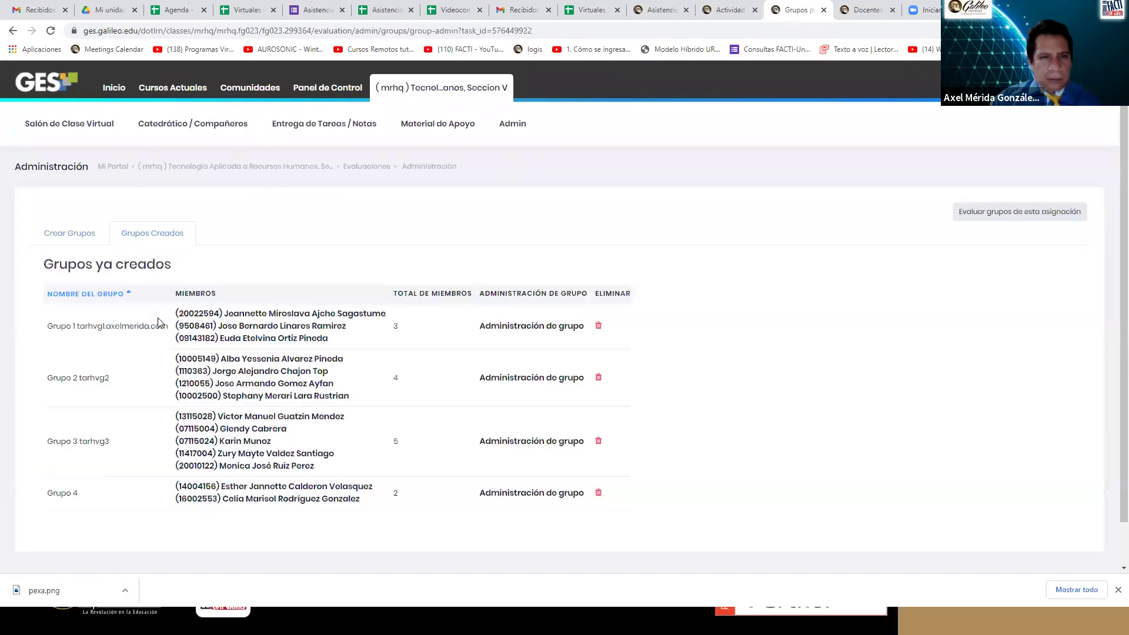
scroll(155, 310, "down", 1)
scroll(156, 310, "up", 1)
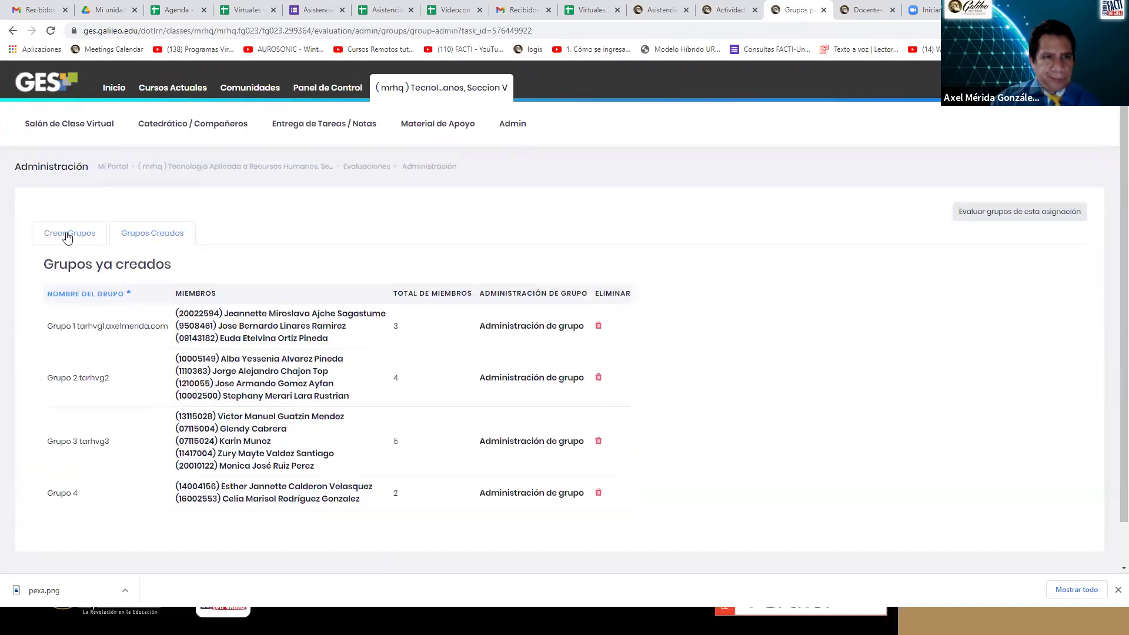
left_click(68, 234)
scroll(169, 280, "down", 6)
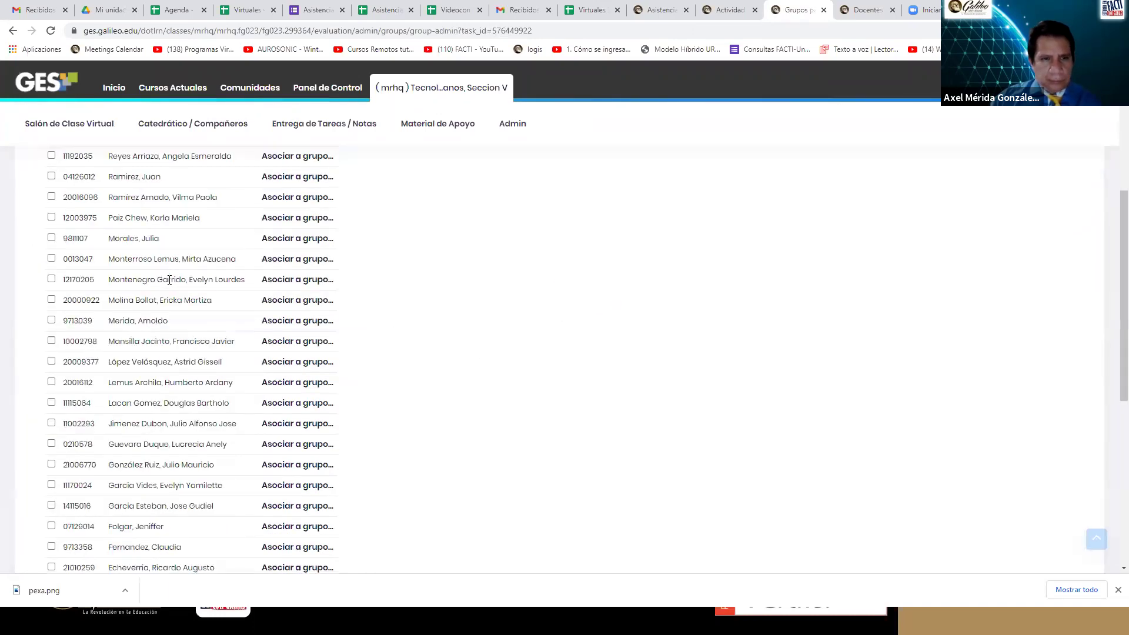
scroll(169, 281, "down", 4)
scroll(170, 277, "up", 10)
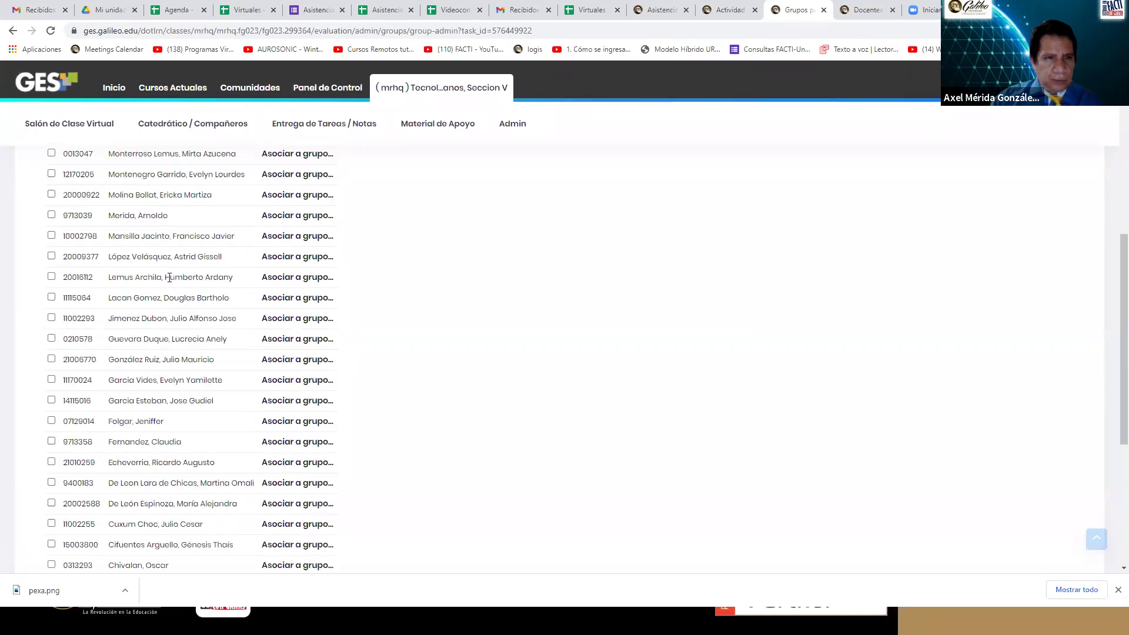
Open the administration of the fourth created group and rename it as "Grupo 4 tarhvg4".
left_click(153, 233)
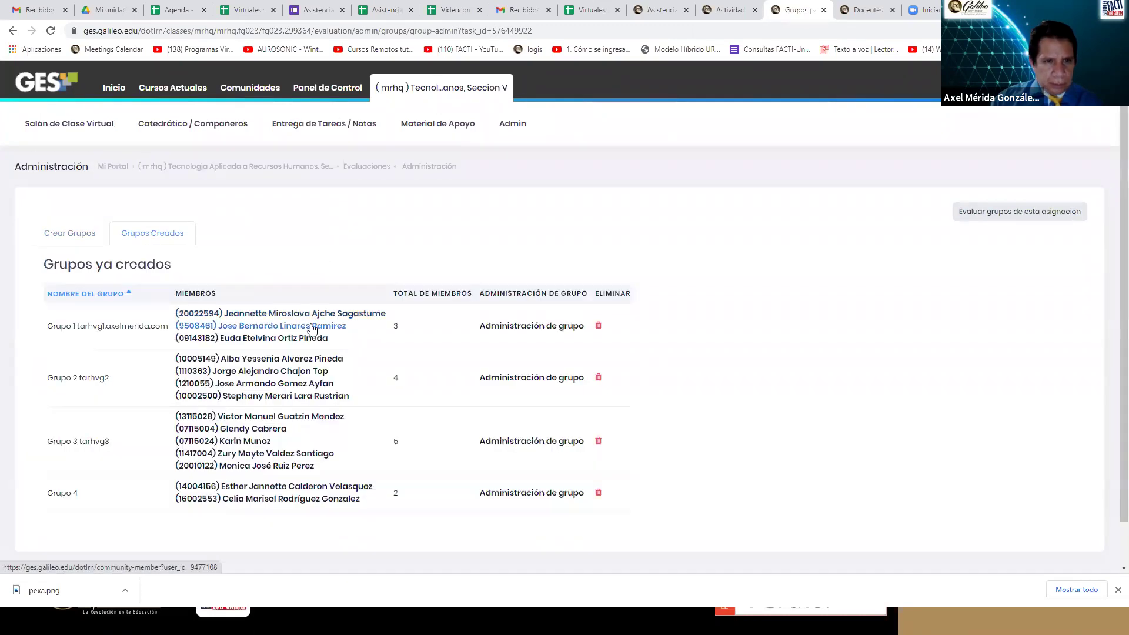
left_click(517, 492)
left_click(155, 266)
type("t")
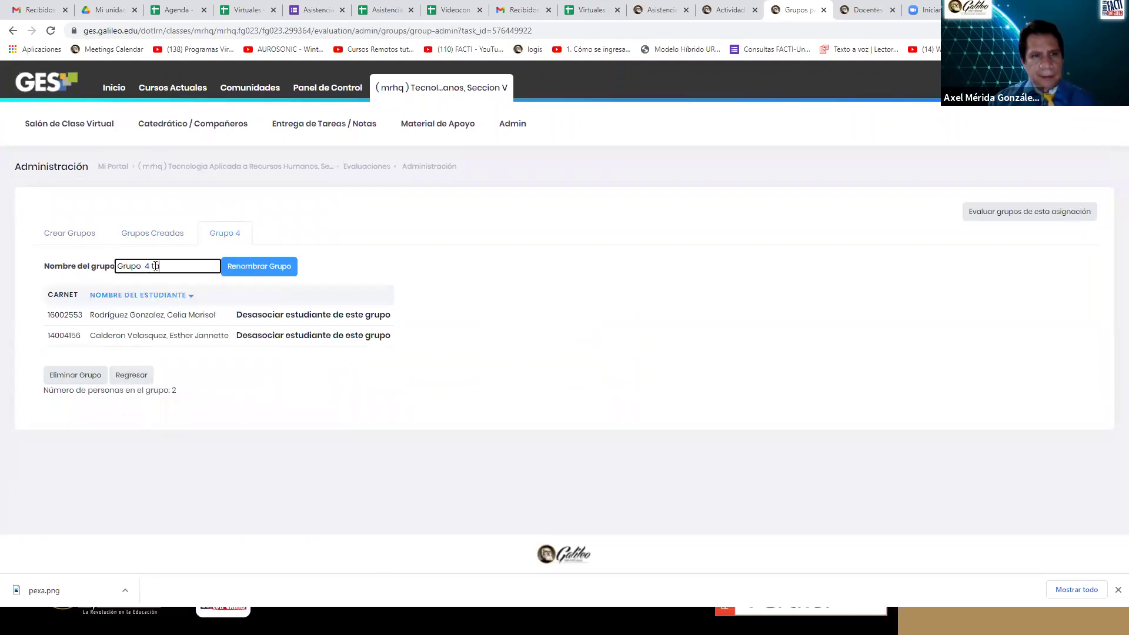
type("arhvg4")
left_click(255, 265)
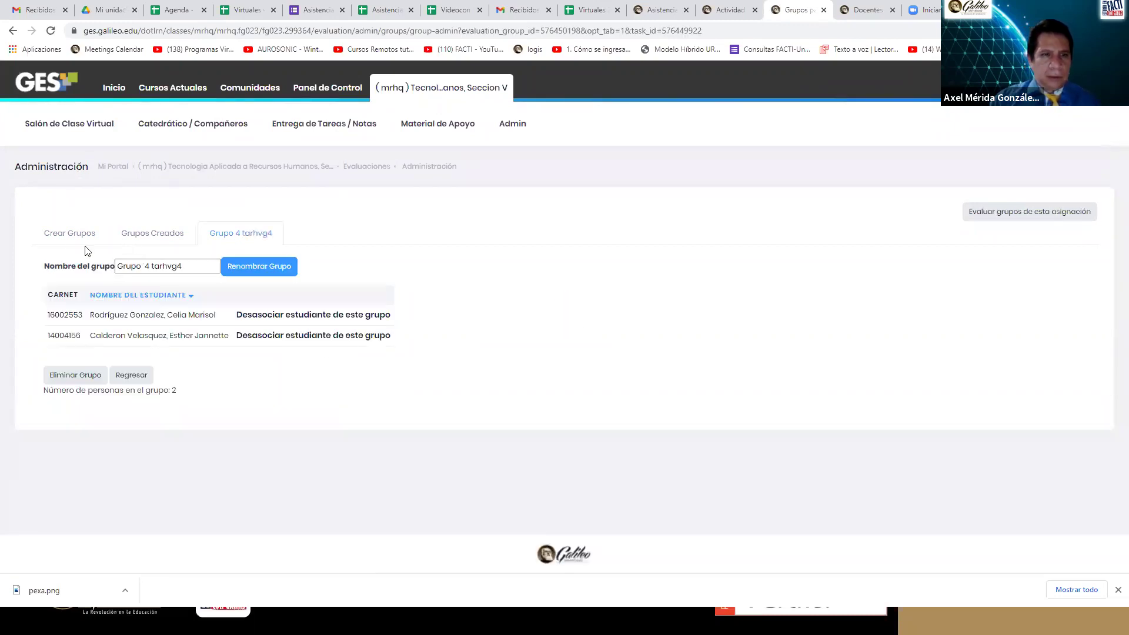
Return to group creation and select only the fourth-to-last student in the roster as the fifth group's first member.
left_click(72, 240)
scroll(168, 317, "down", 10)
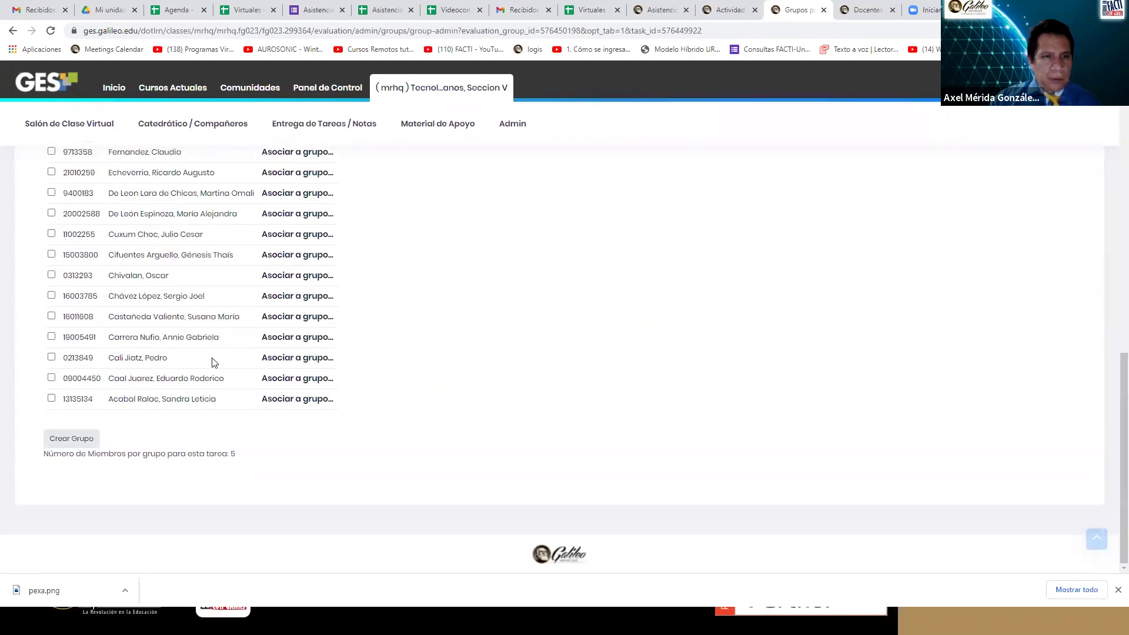
left_click(53, 360)
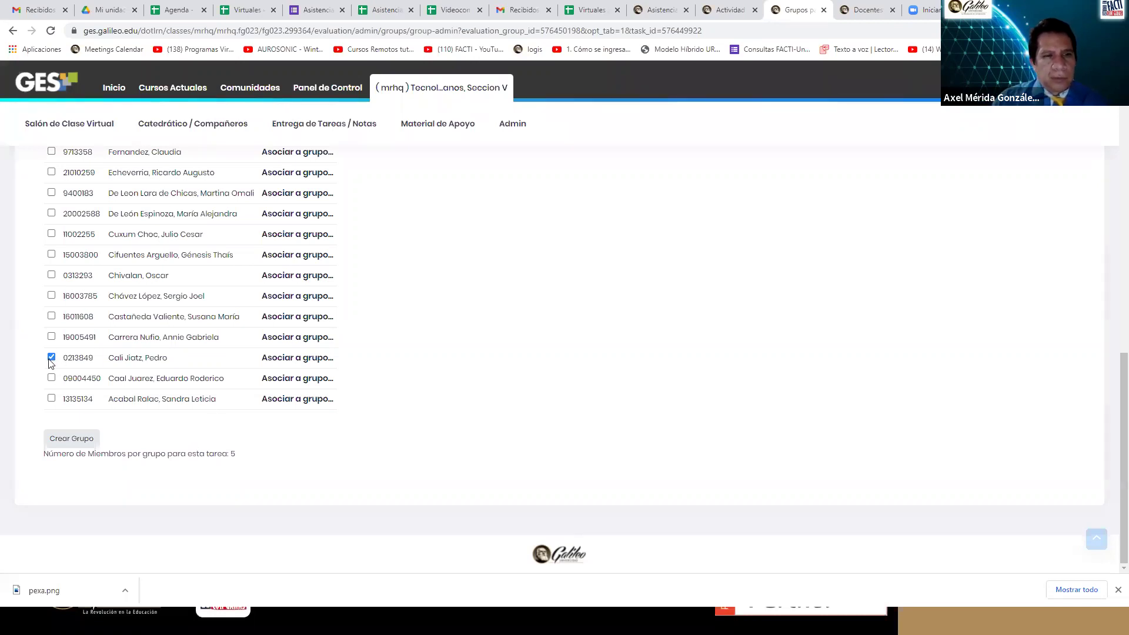
scroll(203, 327, "up", 1)
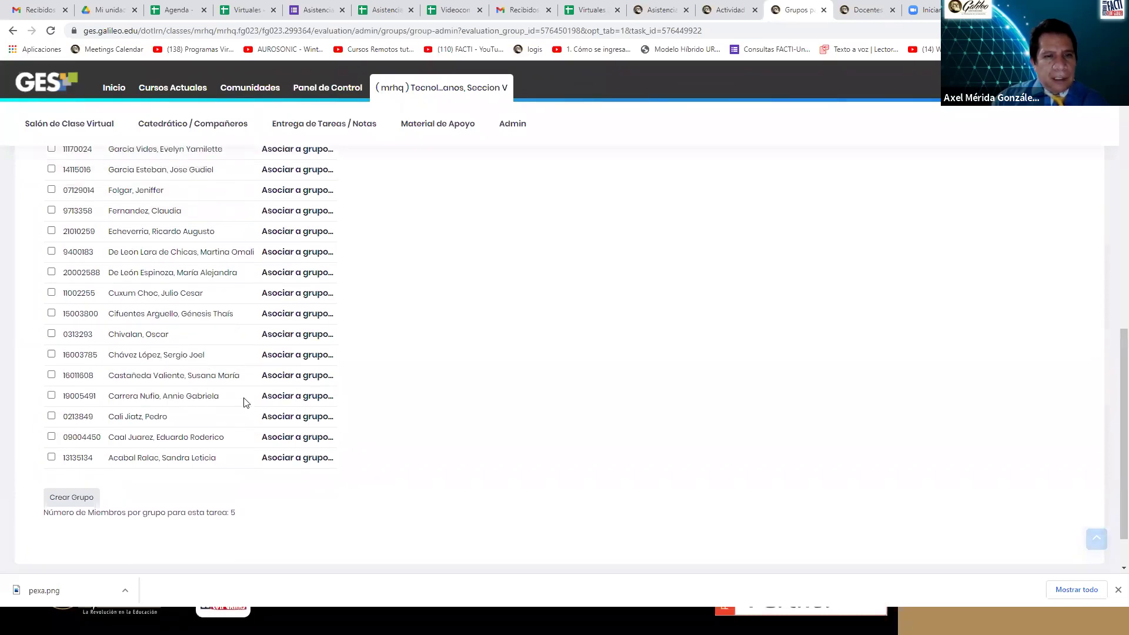
left_click(52, 395)
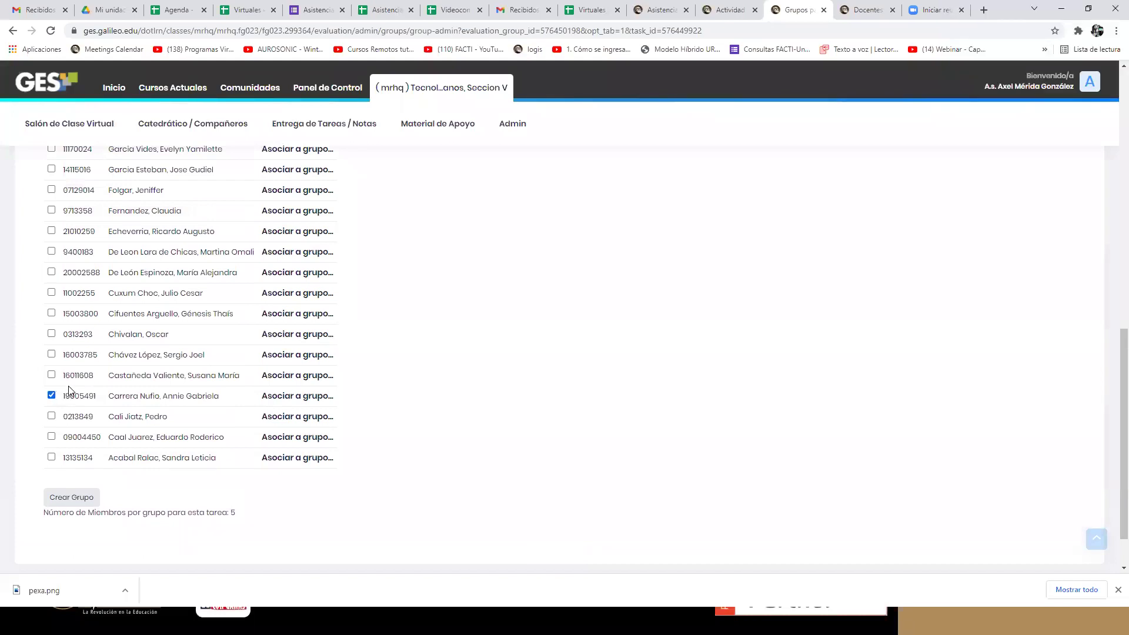
Add the 14th-to-last and the 7th students in the roster to the fifth group's selection.
scroll(95, 380, "up", 1)
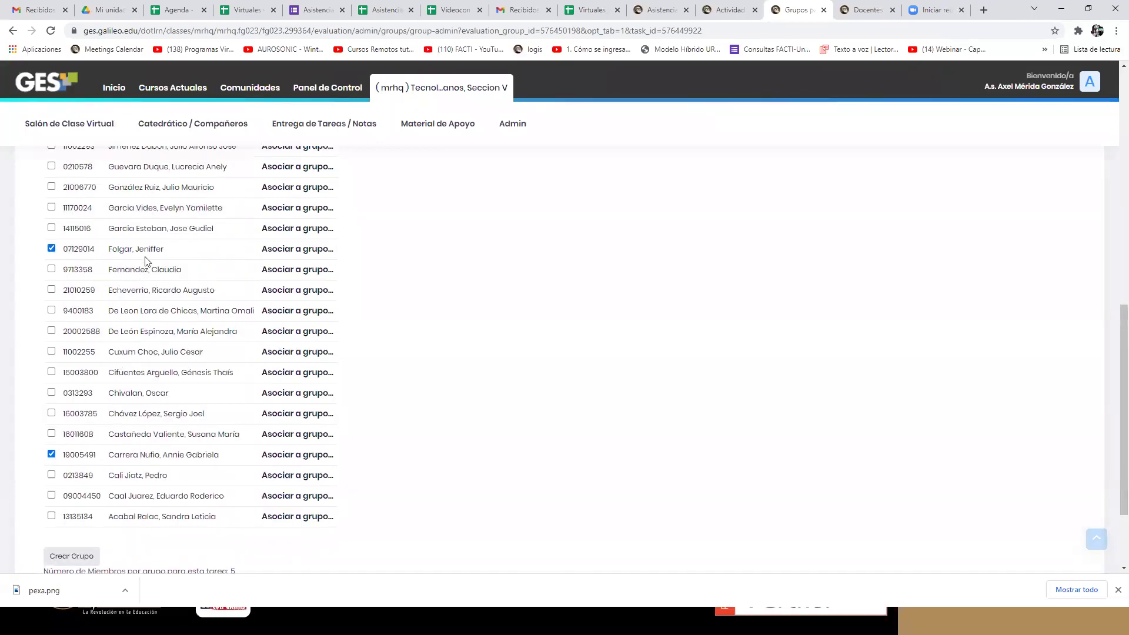
scroll(146, 257, "up", 6)
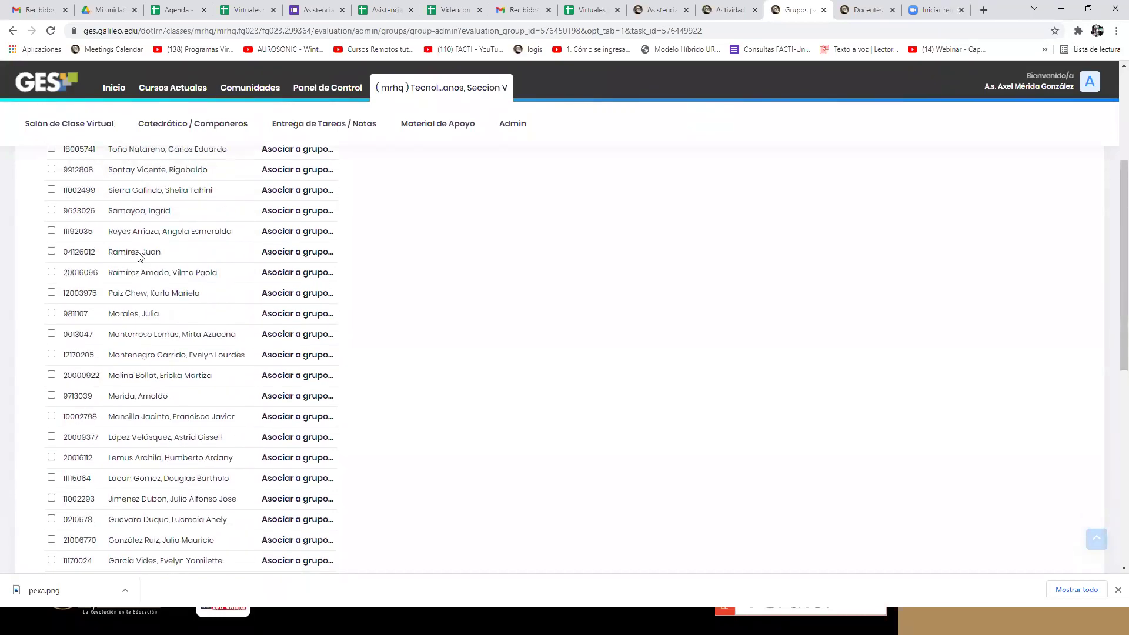
left_click(52, 231)
Create the fifth group from the selected students with the name "Grupo 5 tarhvg5".
scroll(121, 302, "down", 3)
scroll(120, 301, "down", 5)
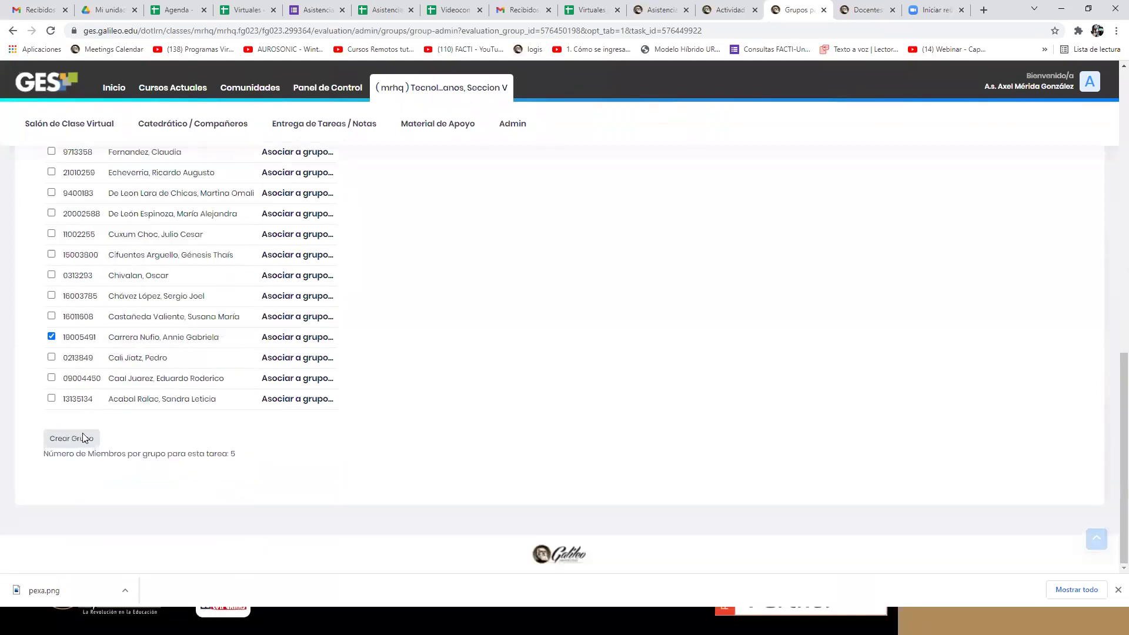
left_click(87, 436)
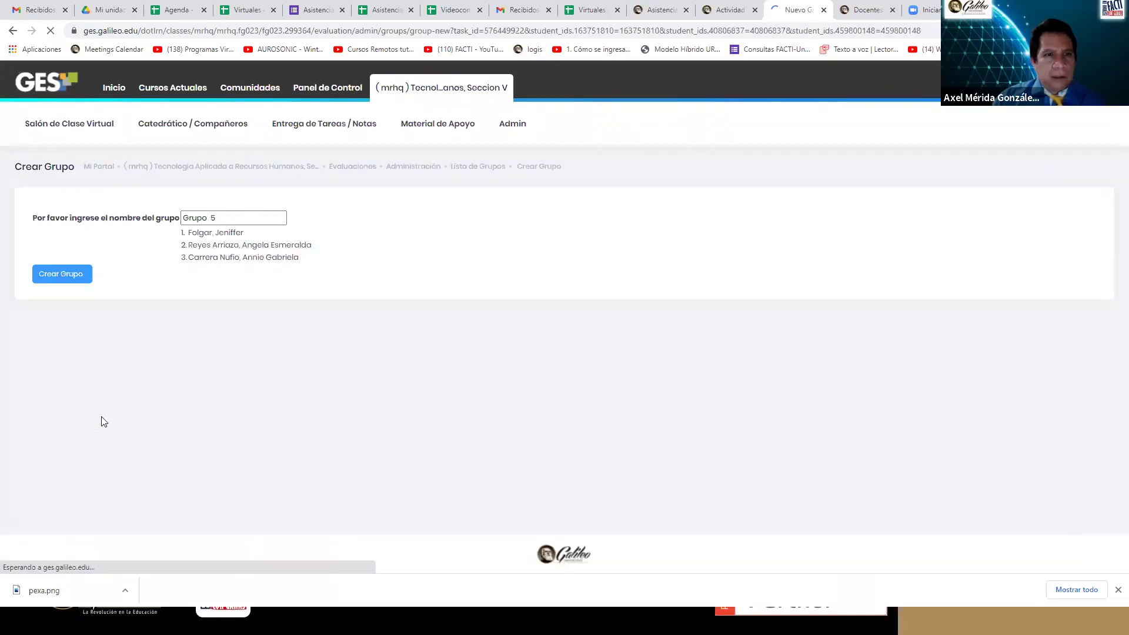
left_click(230, 217)
type("tar")
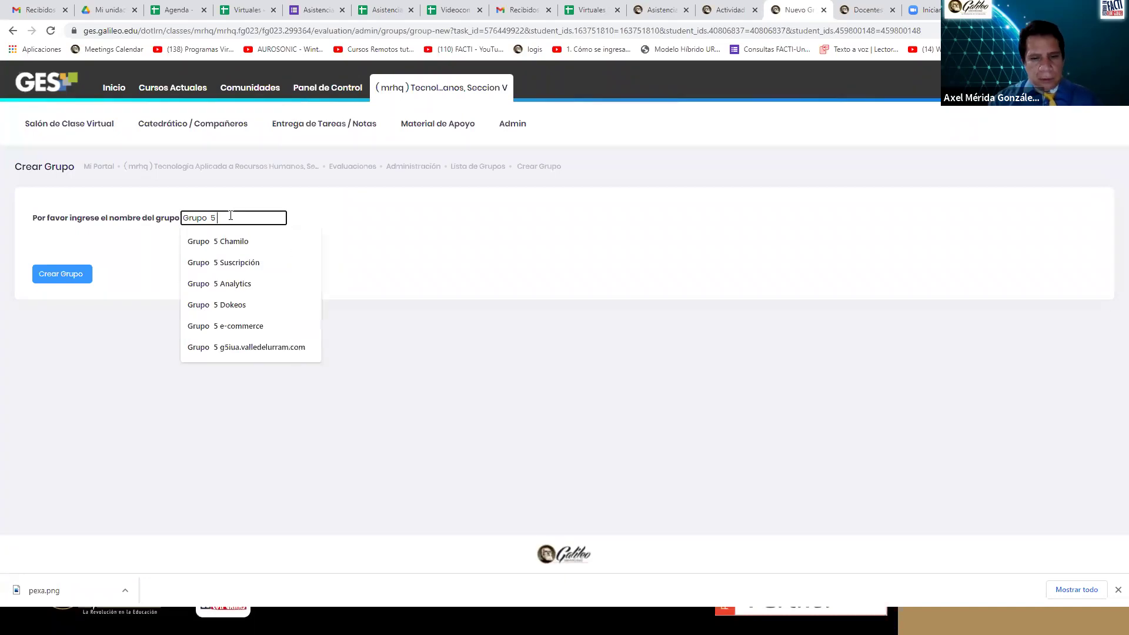
type("h")
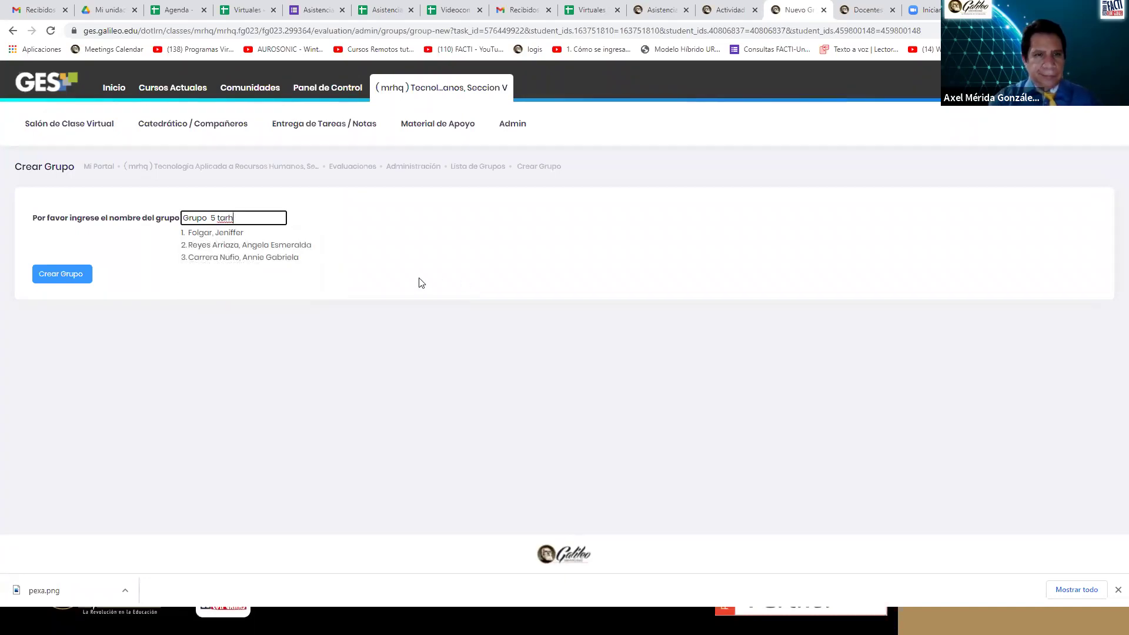
type("vg5")
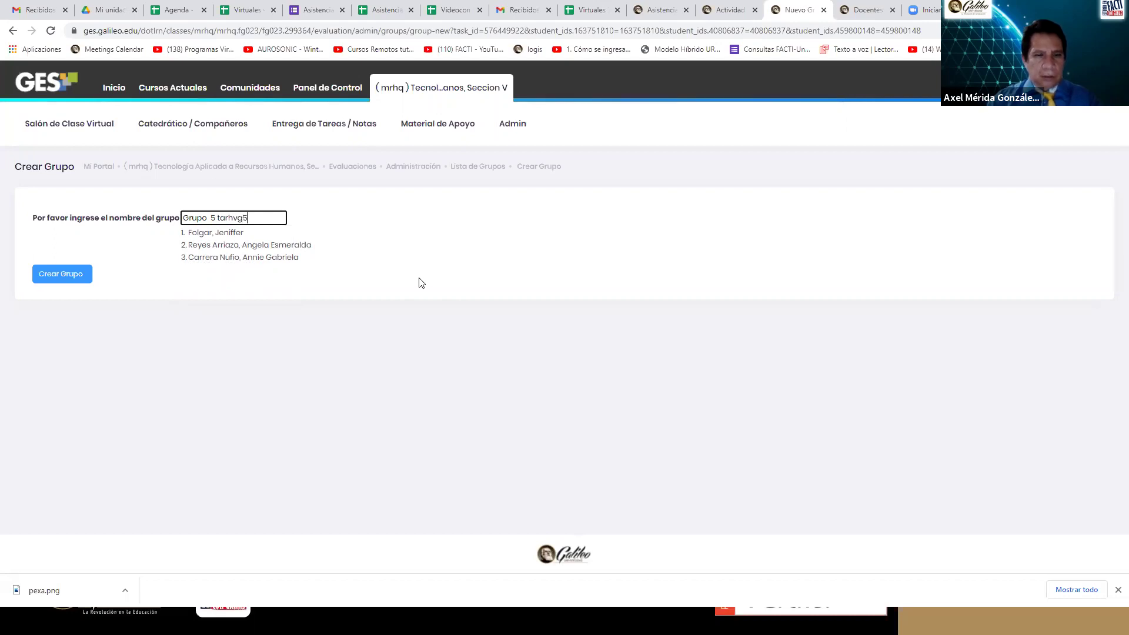
left_click(106, 297)
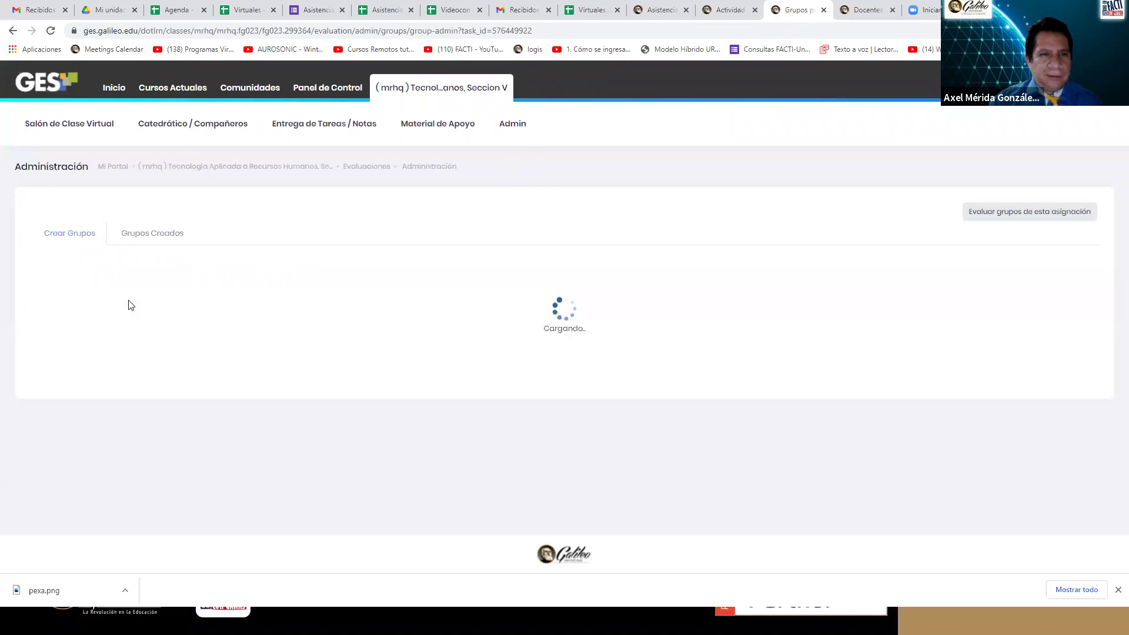
Select the fourth-to-last and the 15th students in the roster as the sixth group's first members.
scroll(128, 310, "down", 8)
scroll(124, 306, "down", 5)
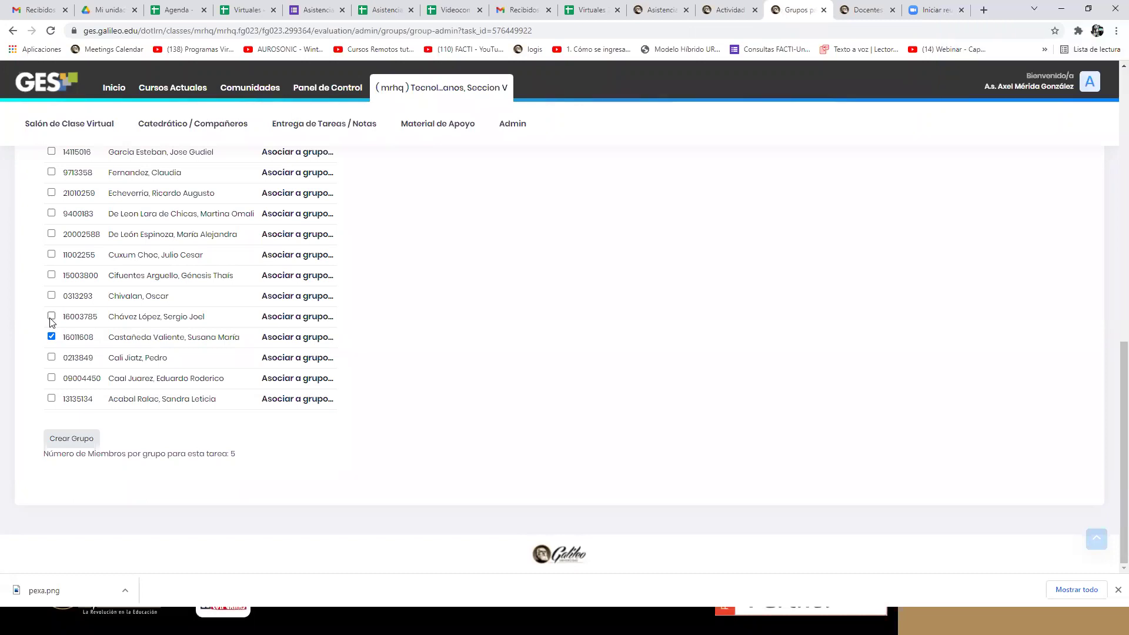
scroll(125, 292, "up", 1)
scroll(125, 292, "up", 5)
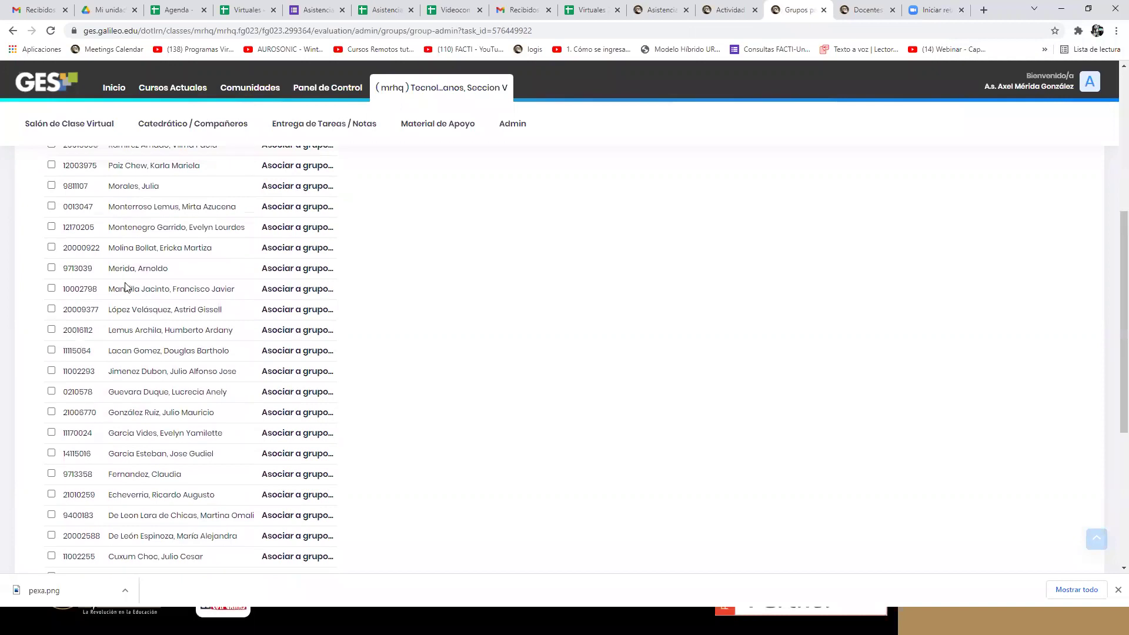
scroll(125, 285, "down", 1)
left_click(52, 223)
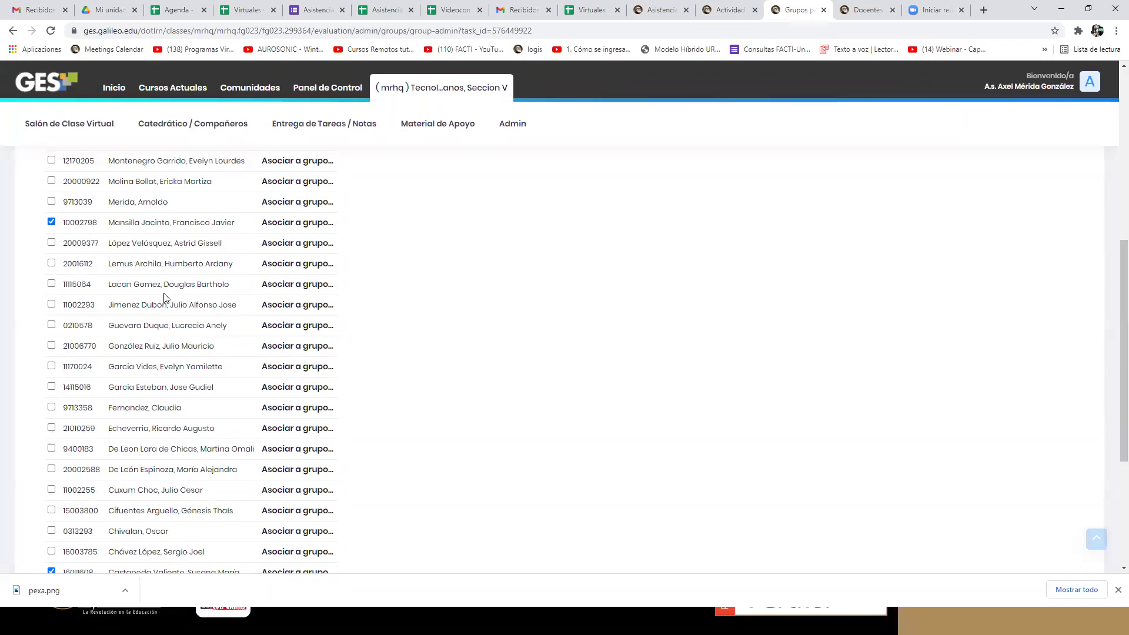
Add the eighth-to-last and the 19th students in the roster to the sixth group's selection.
scroll(164, 298, "down", 3)
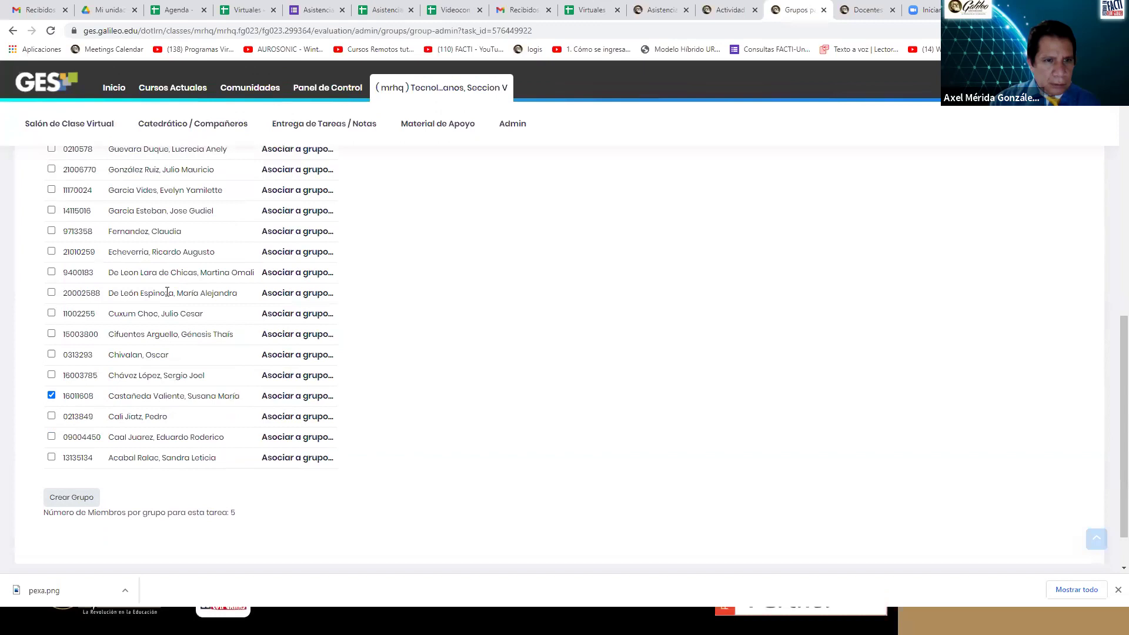
left_click(52, 316)
scroll(321, 333, "up", 4)
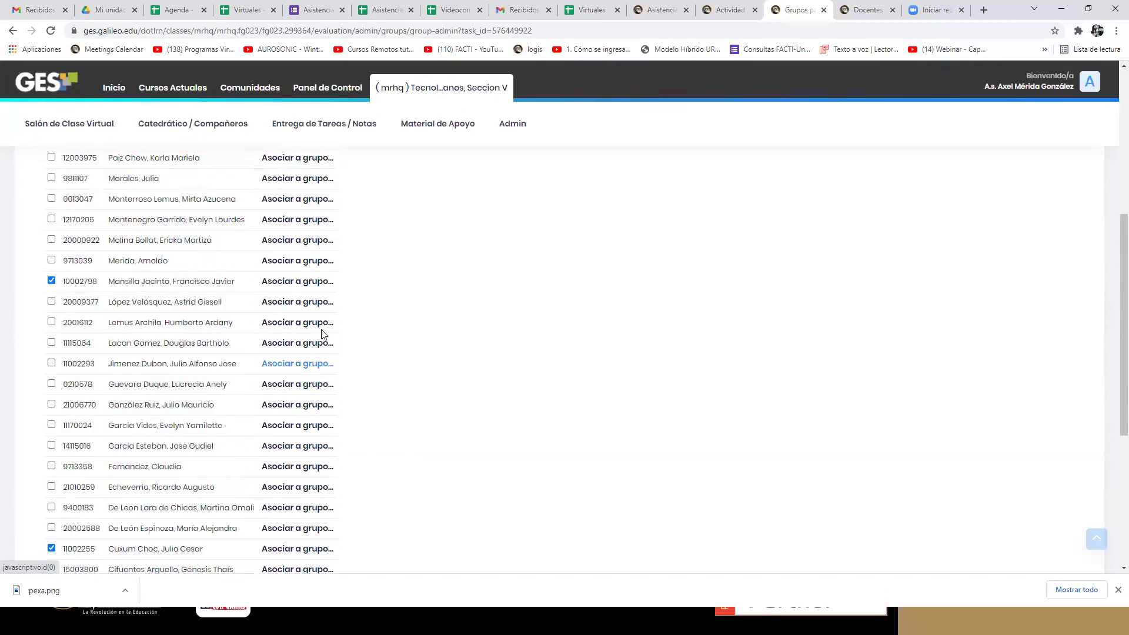
scroll(321, 333, "down", 3)
scroll(312, 335, "up", 1)
scroll(311, 335, "up", 1)
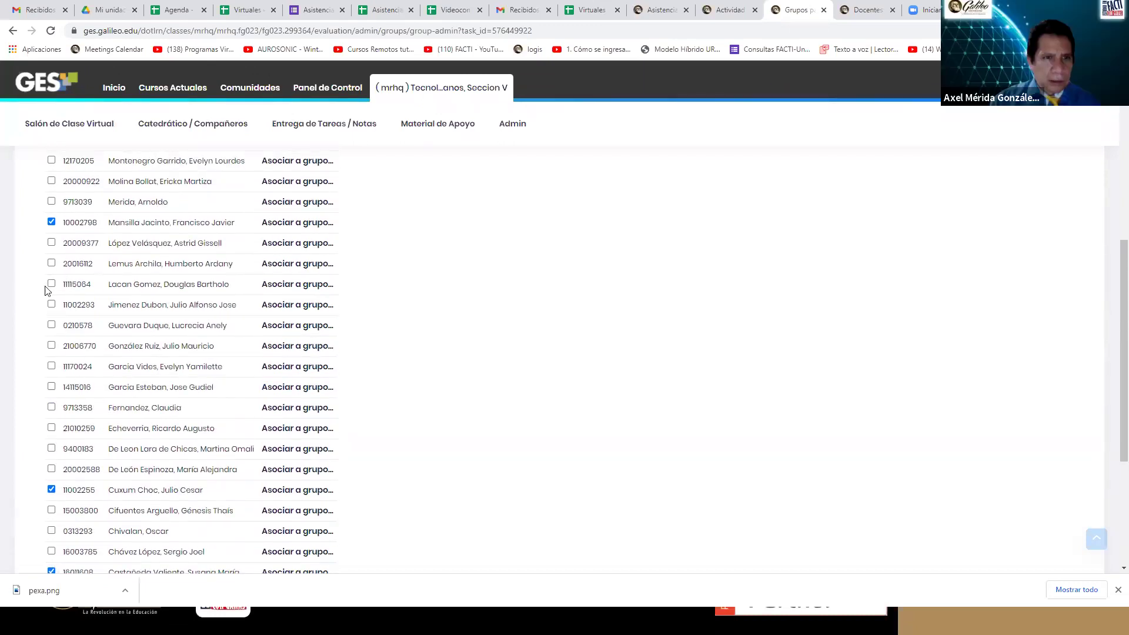
left_click(52, 304)
Add the 2nd student in the roster to complete the sixth group's five members.
scroll(388, 301, "down", 3)
scroll(371, 295, "up", 4)
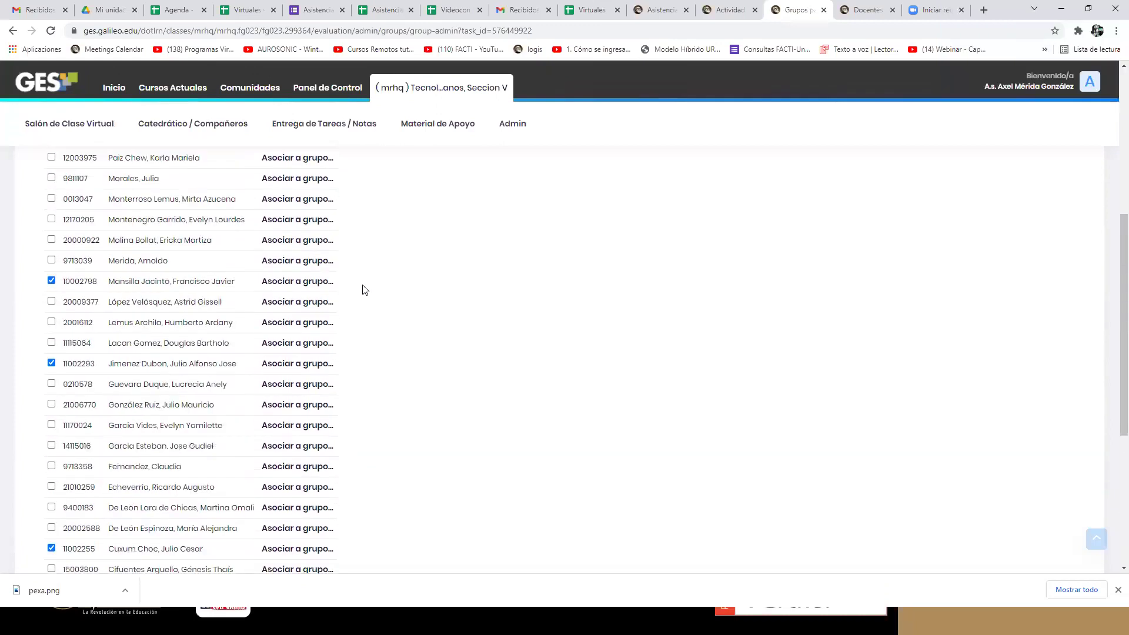
scroll(245, 276, "up", 5)
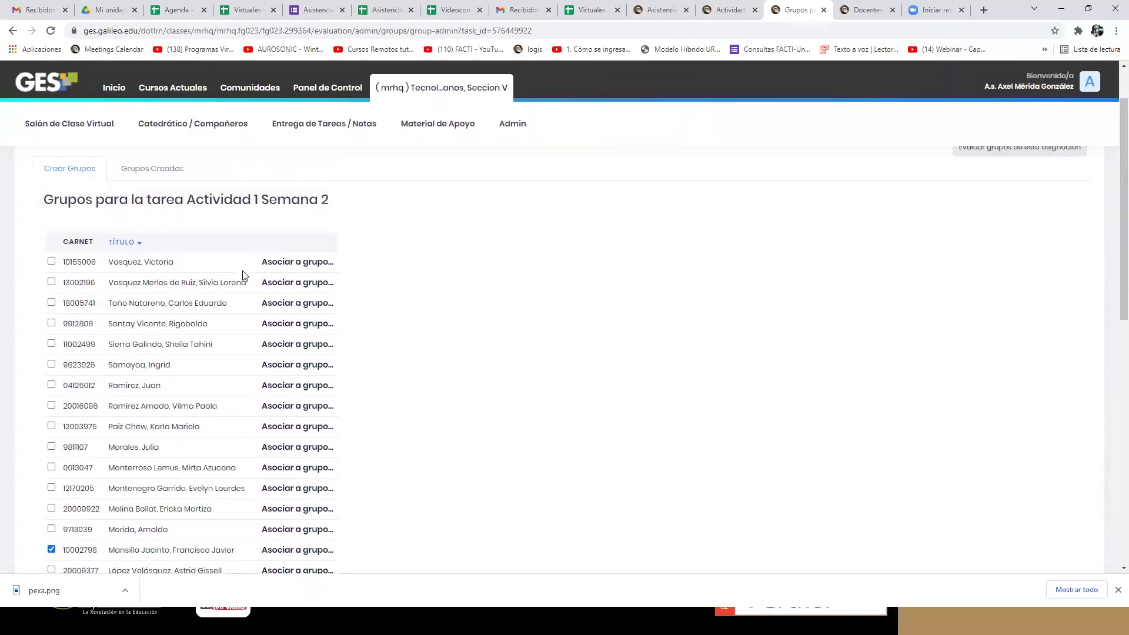
scroll(245, 277, "up", 2)
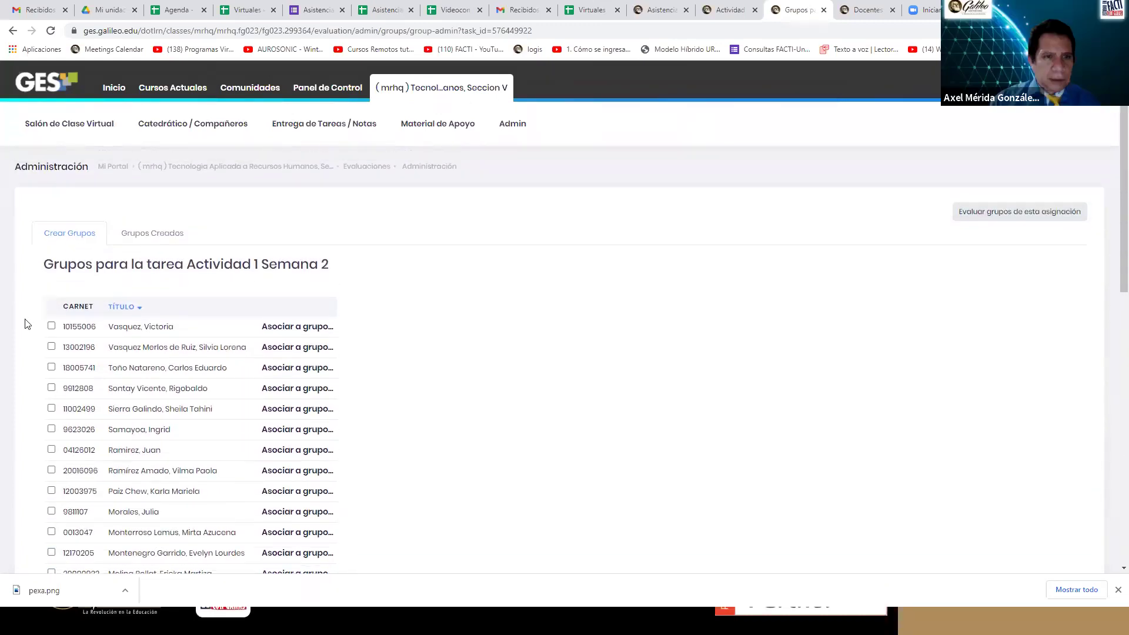
left_click(51, 347)
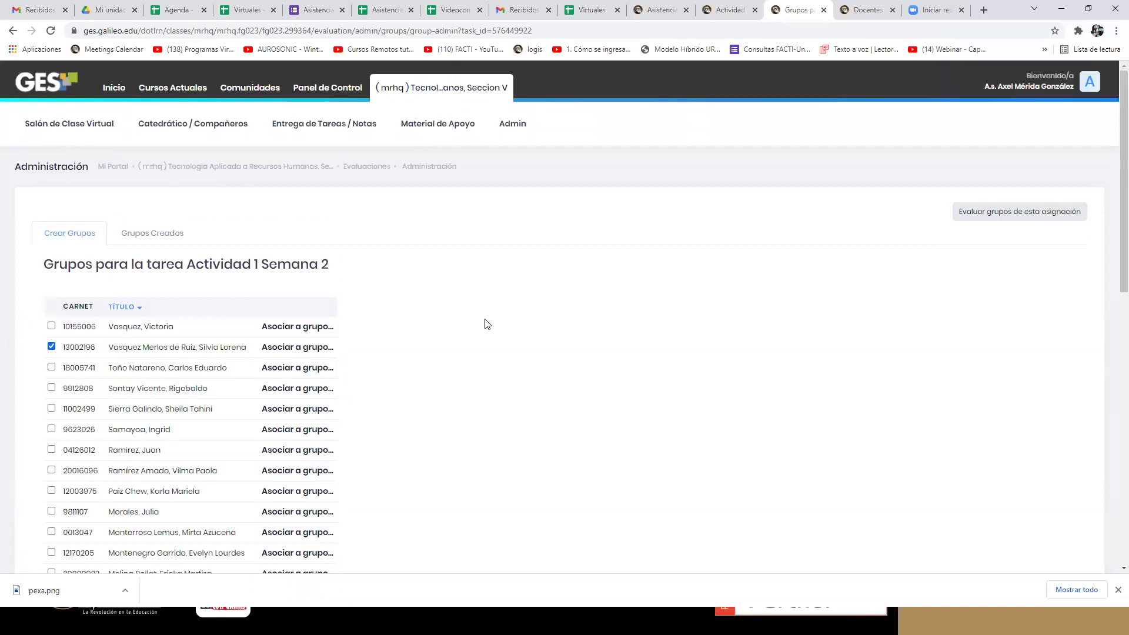
Create the sixth group from the selected students with the name "Grupo 6 tarhvg6" and open the list of created groups.
scroll(144, 367, "down", 15)
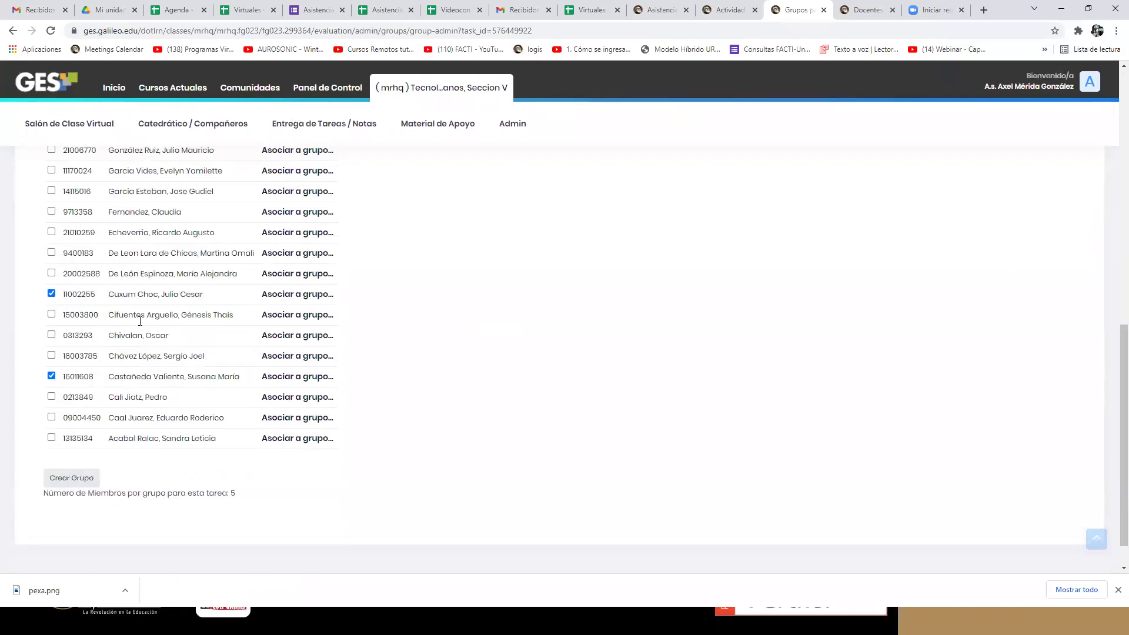
left_click(82, 480)
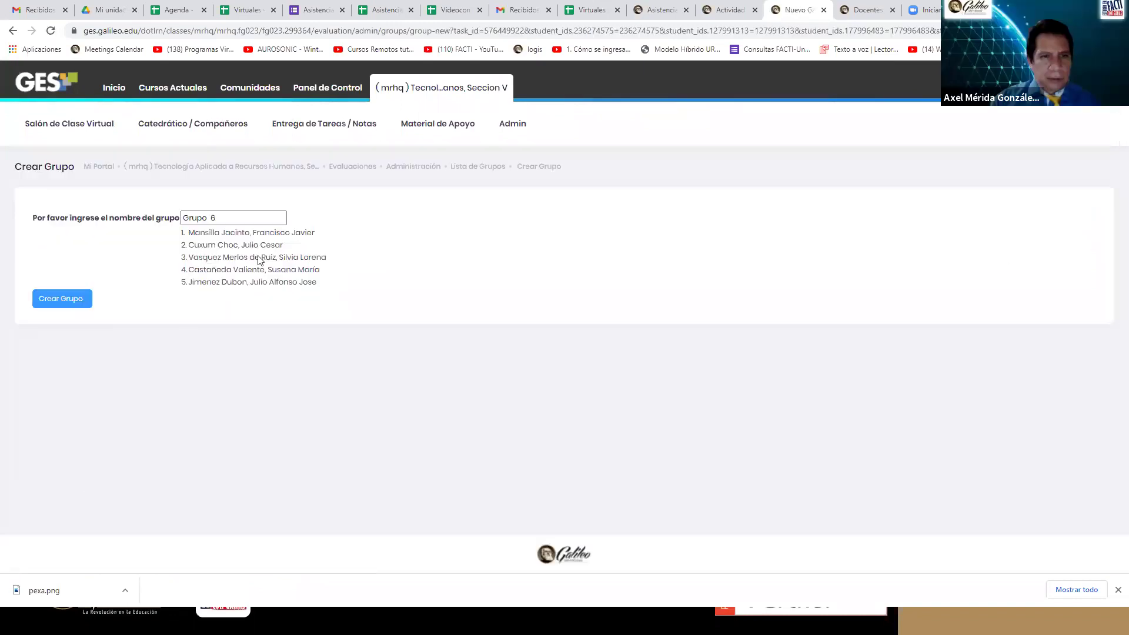
left_click(241, 217)
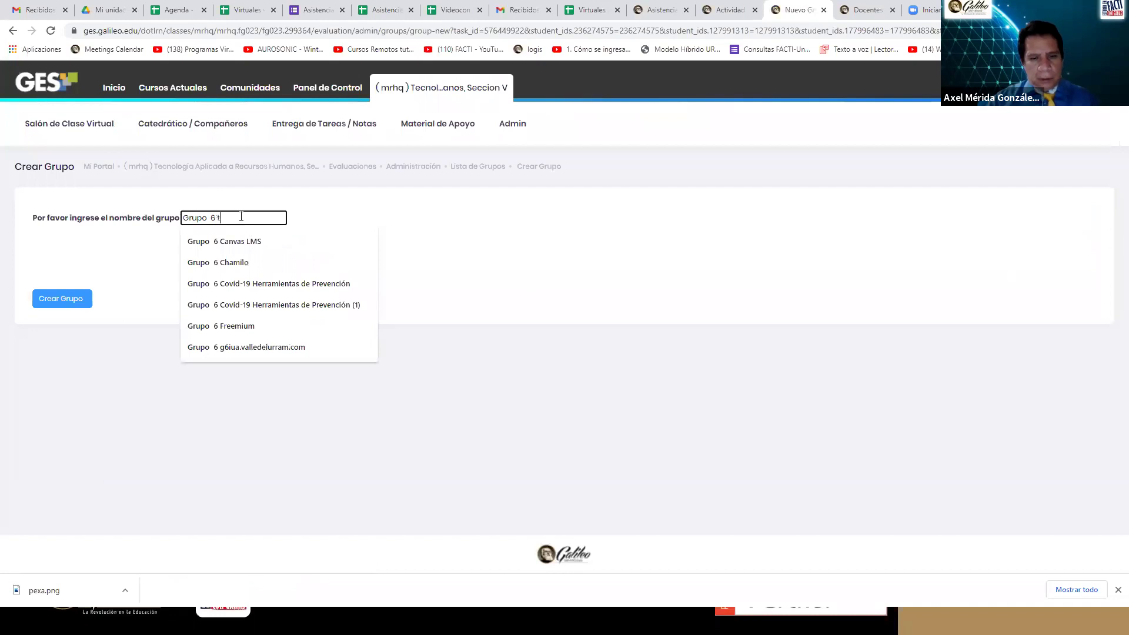
type("tarhvg")
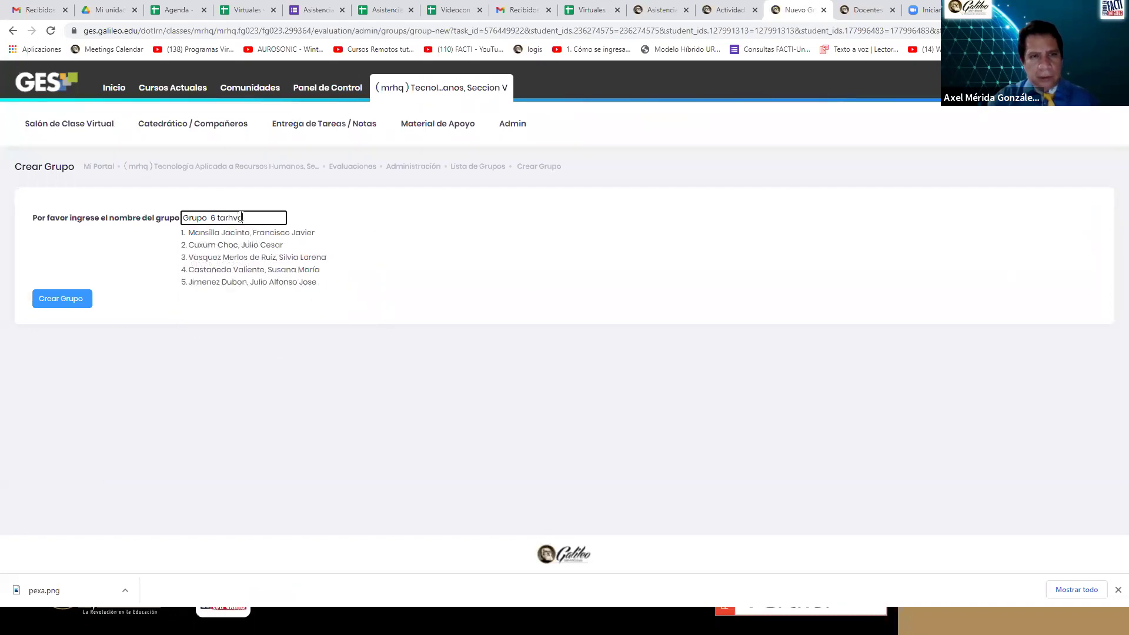
type("6")
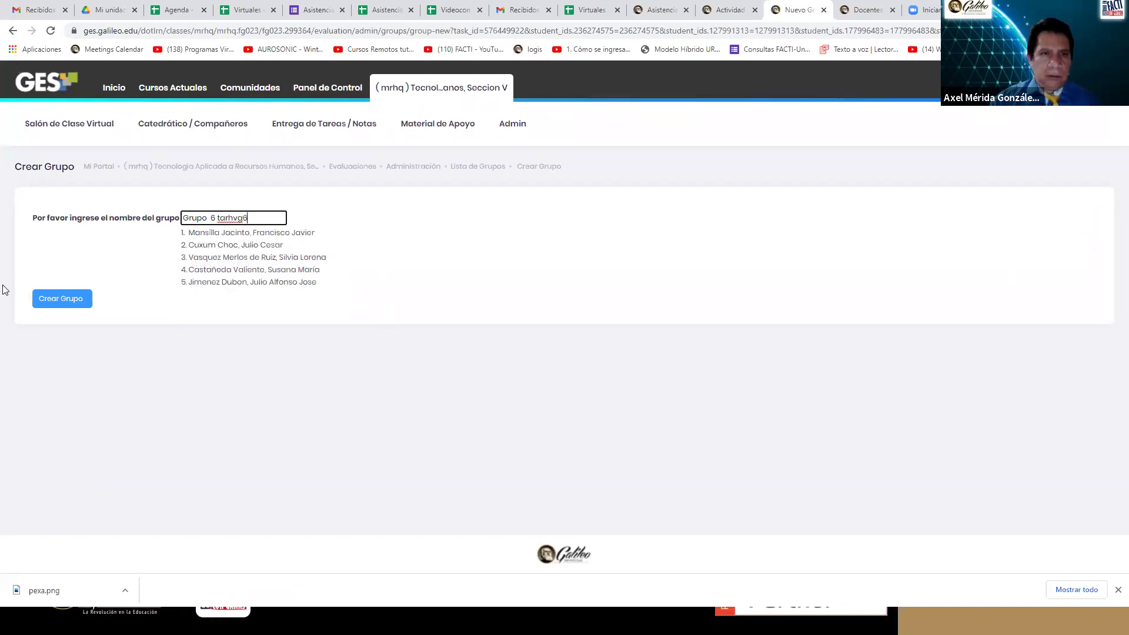
left_click(68, 298)
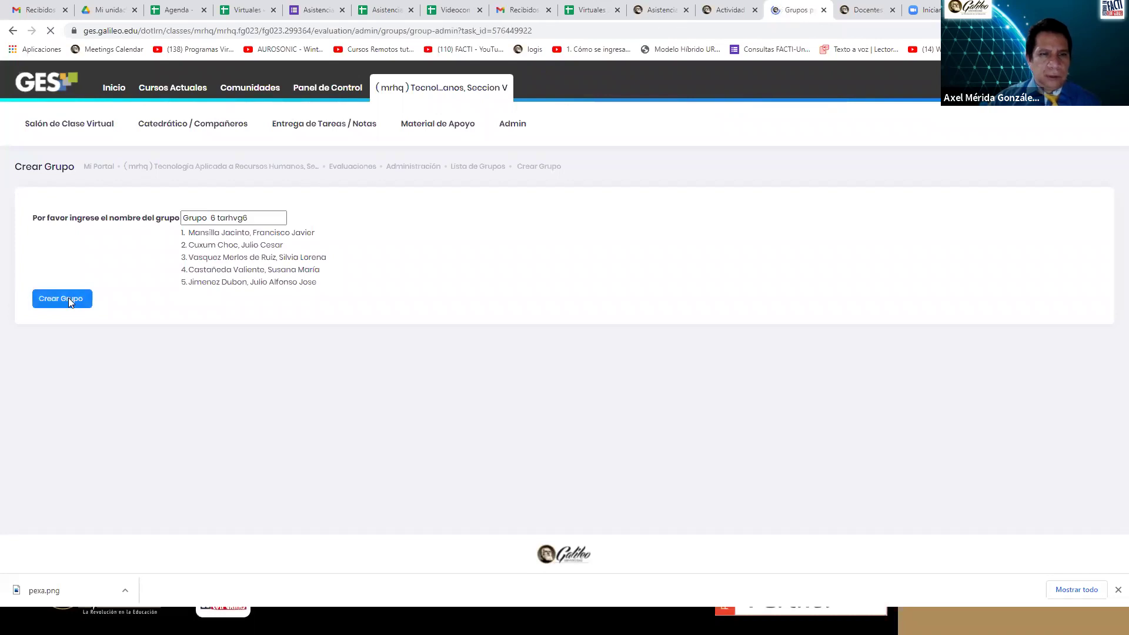
left_click(139, 233)
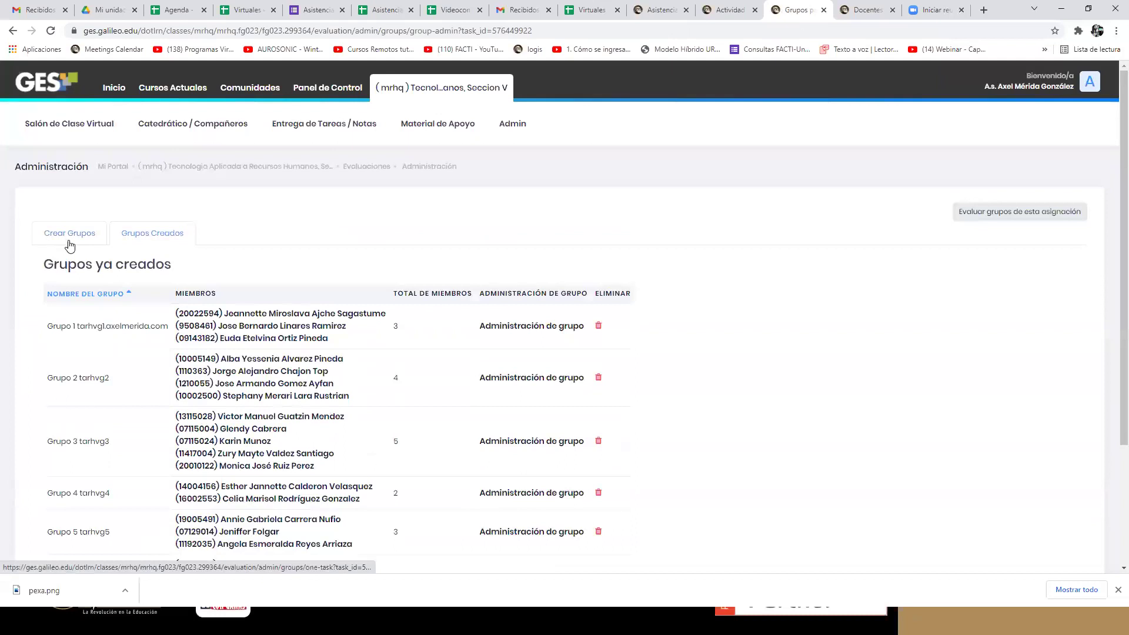
Return to group creation and select the fourth-to-last, 3rd and 20th students in the roster for the seventh group.
left_click(69, 240)
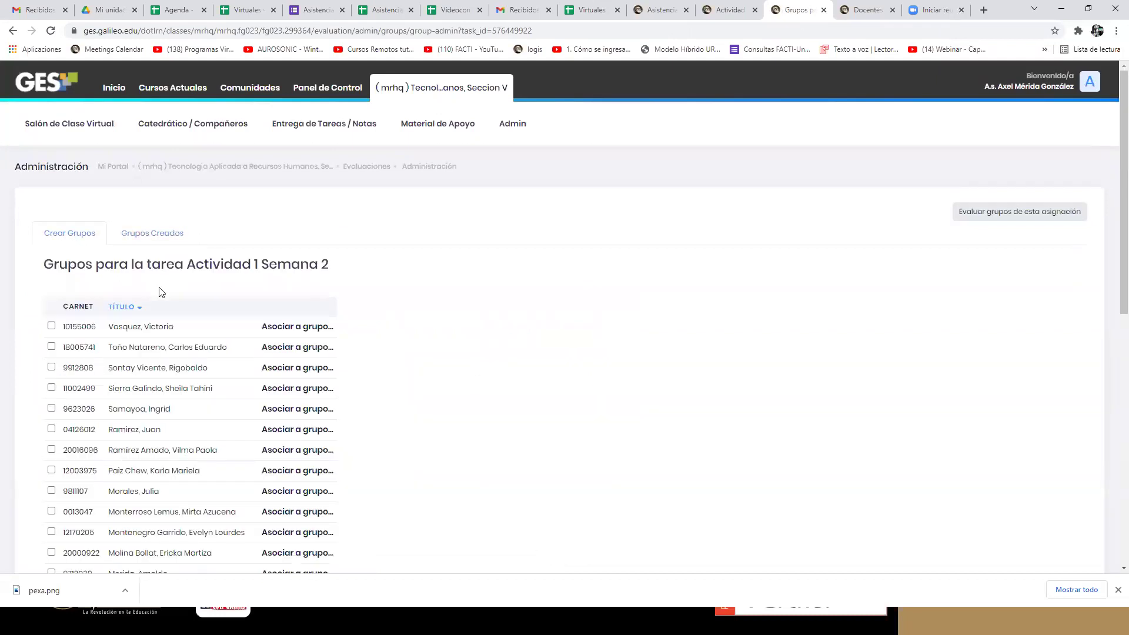
scroll(162, 293, "down", 6)
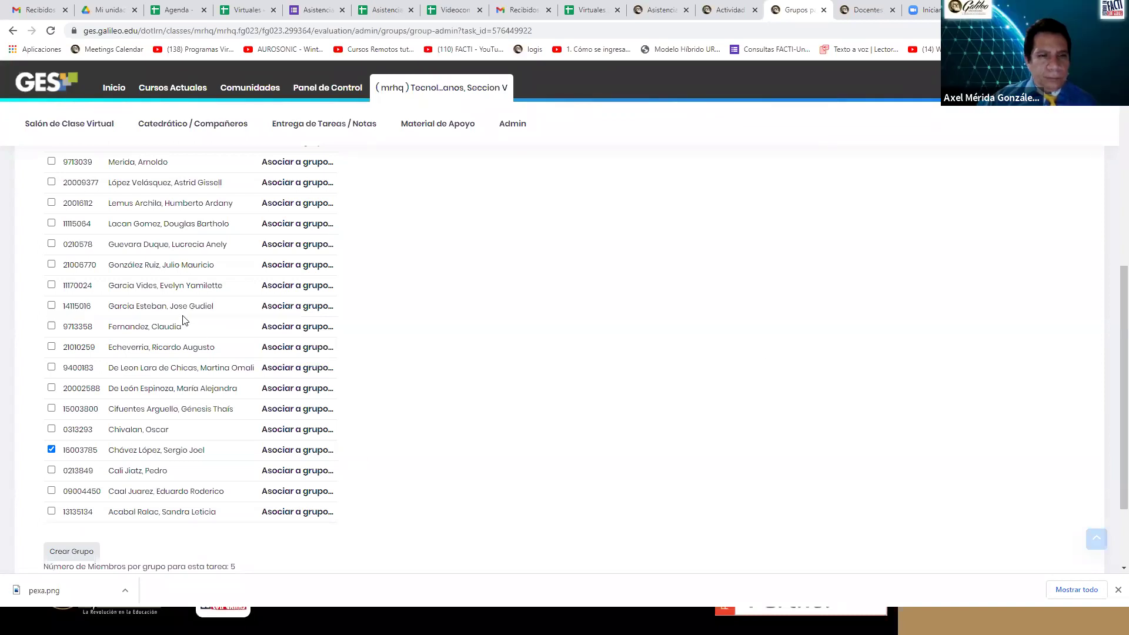
scroll(142, 301, "up", 6)
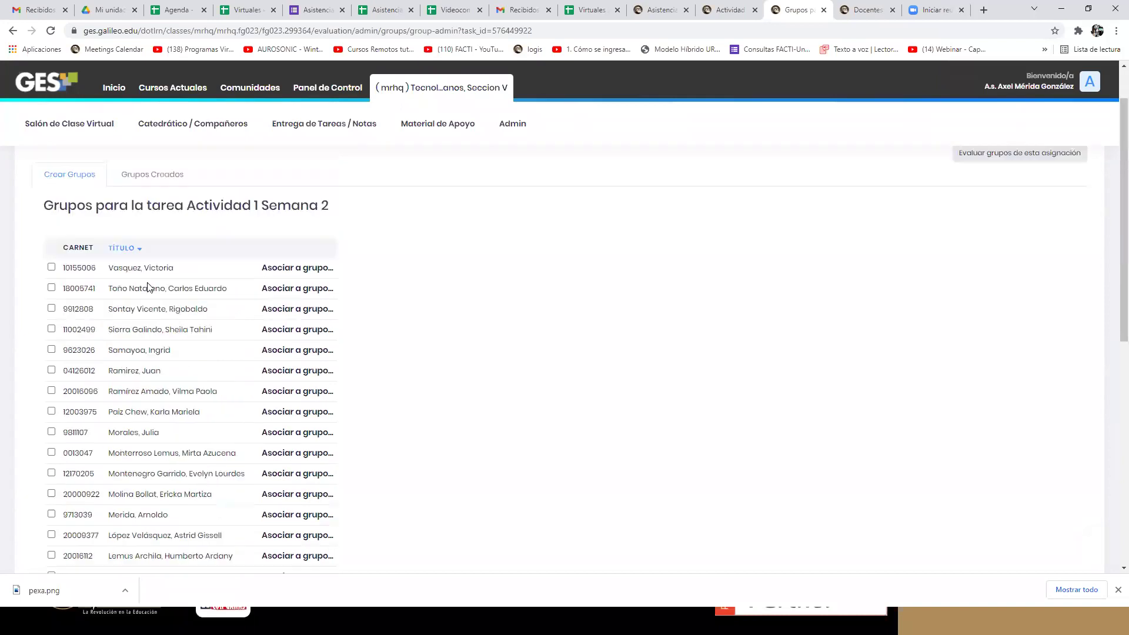
left_click(52, 309)
scroll(190, 332, "down", 6)
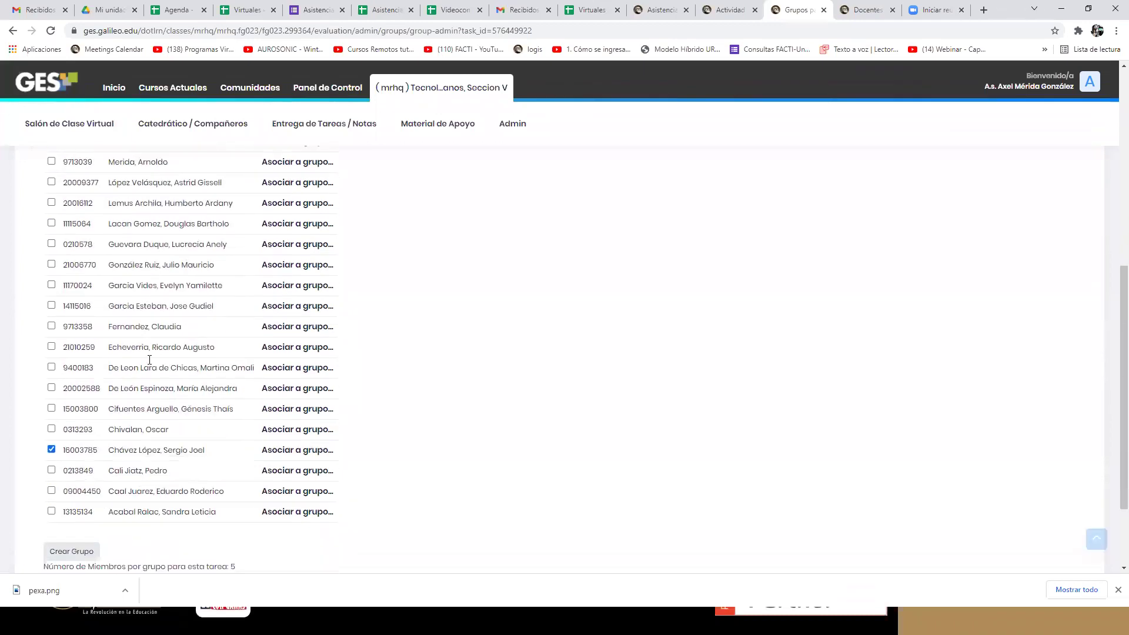
left_click(51, 305)
Add the 11th student in the roster to complete the seventh group's four members.
scroll(244, 347, "up", 6)
scroll(246, 346, "down", 1)
scroll(245, 348, "down", 3)
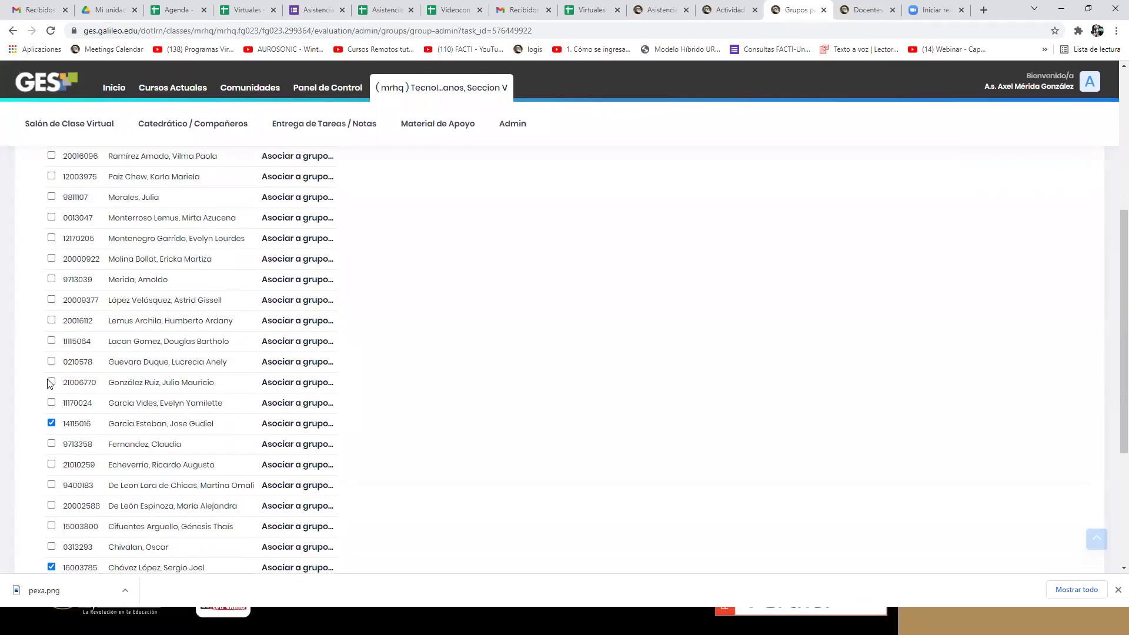
scroll(50, 383, "down", 1)
scroll(69, 258, "up", 1)
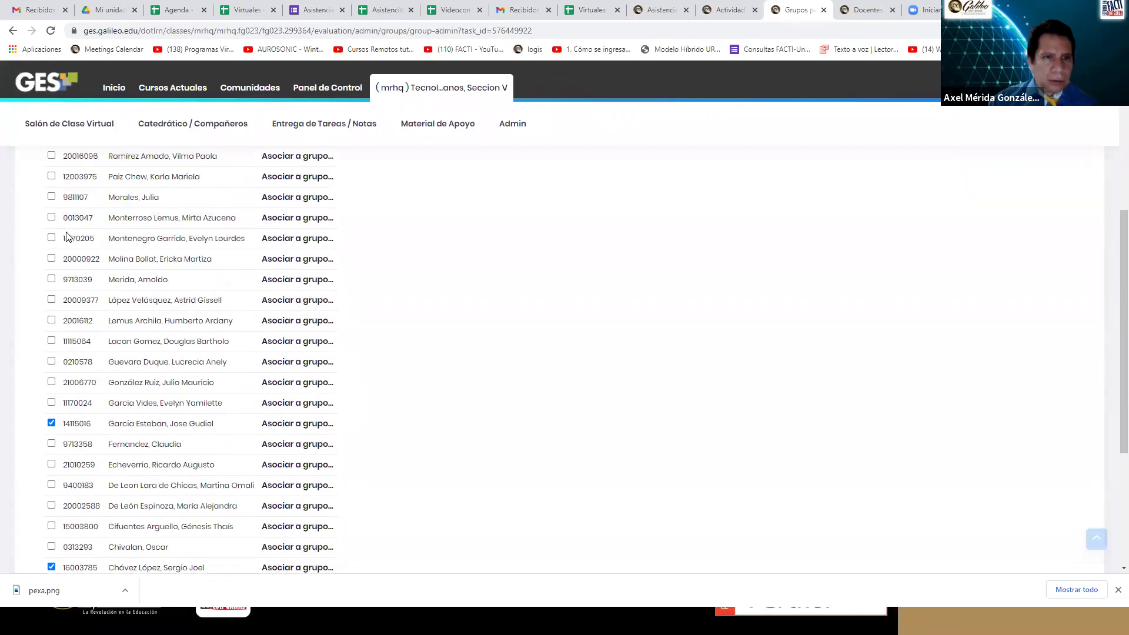
scroll(65, 258, "down", 4)
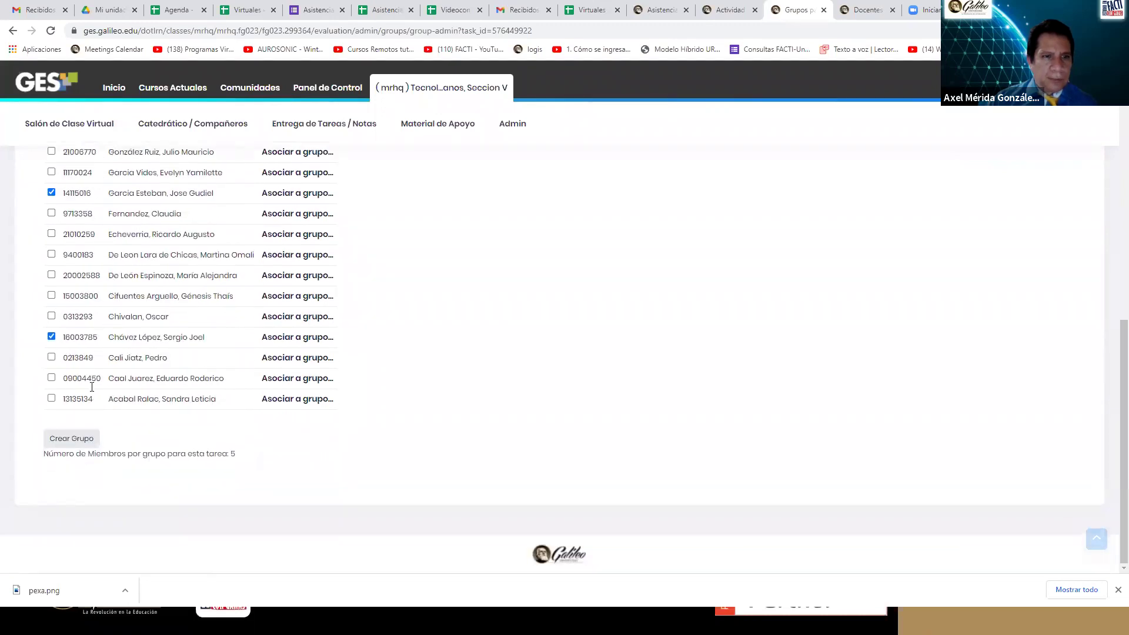
Create the seventh group from the selected students with the name "Grupo 7 tarhvg7".
left_click(71, 437)
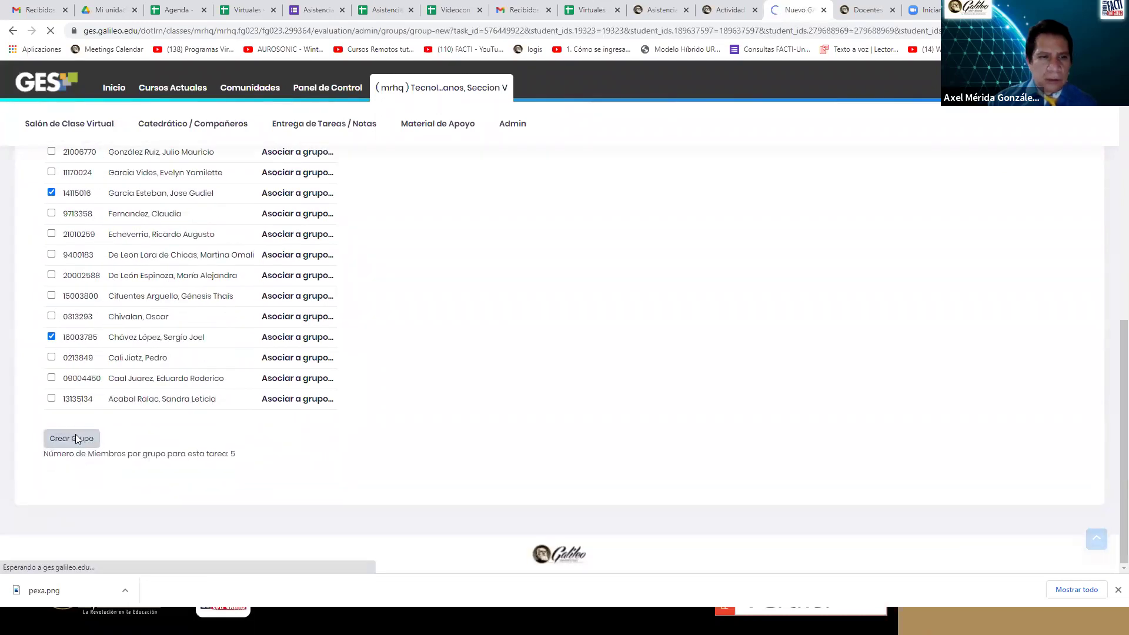
left_click(234, 216)
type("tarh")
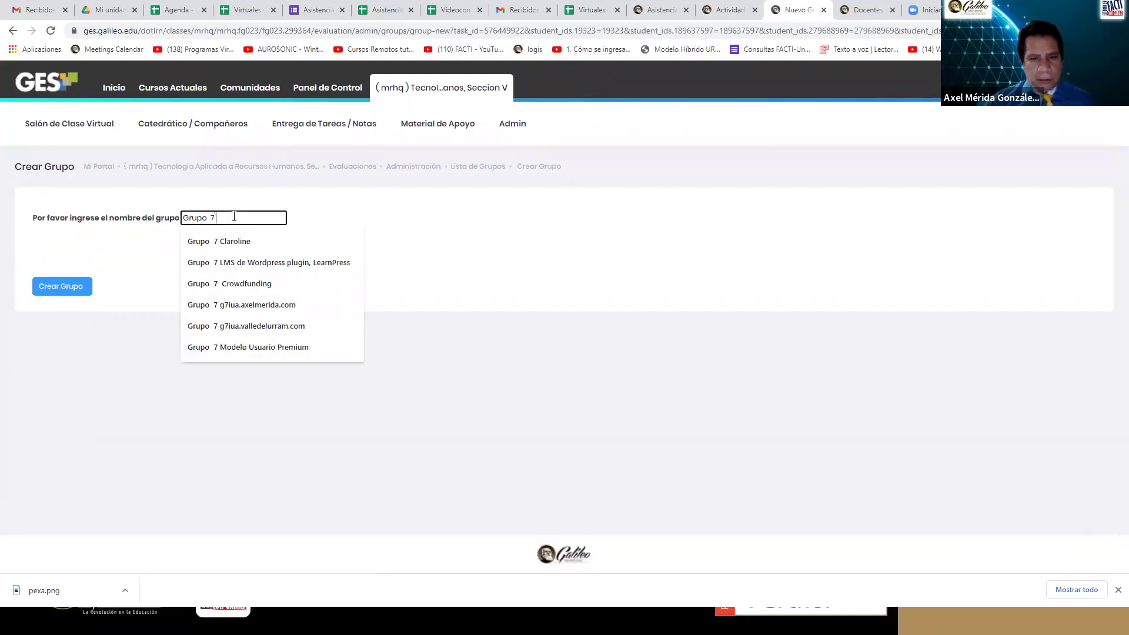
type("vg7")
left_click(71, 291)
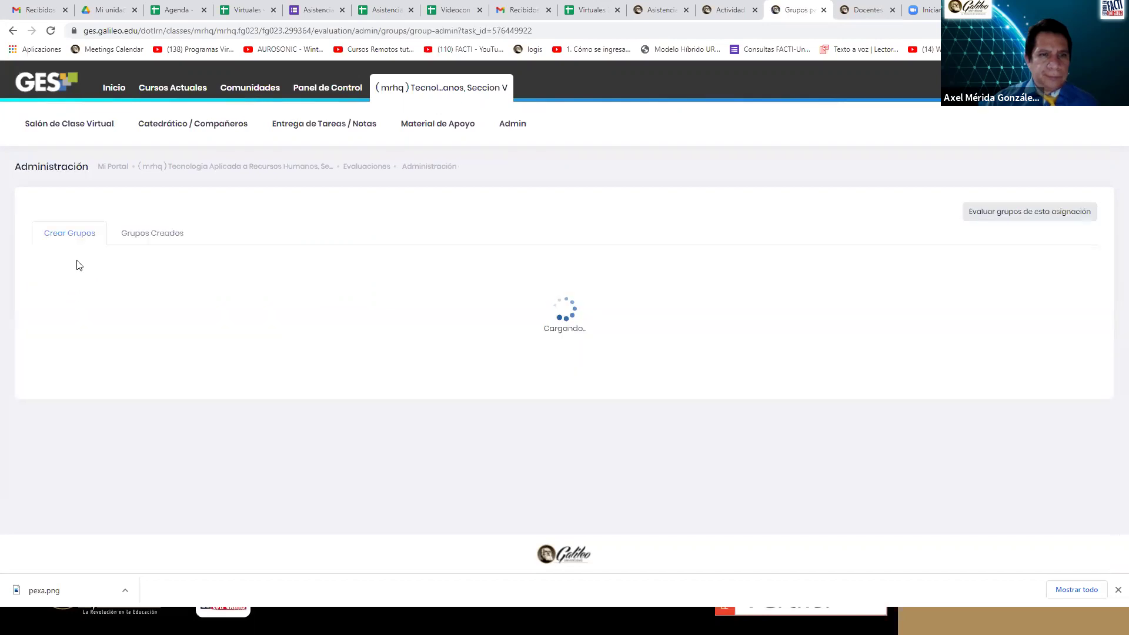
Select the fifth-to-last and the 11th students in the roster as the eighth group's two members.
scroll(125, 317, "down", 6)
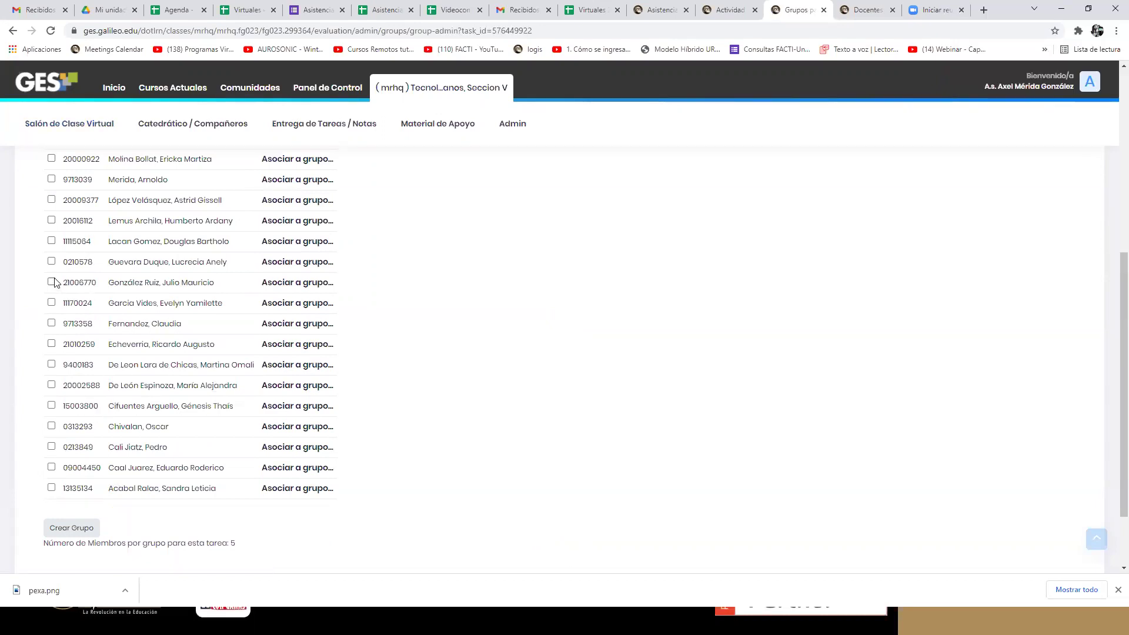
scroll(55, 283, "up", 1)
left_click(51, 238)
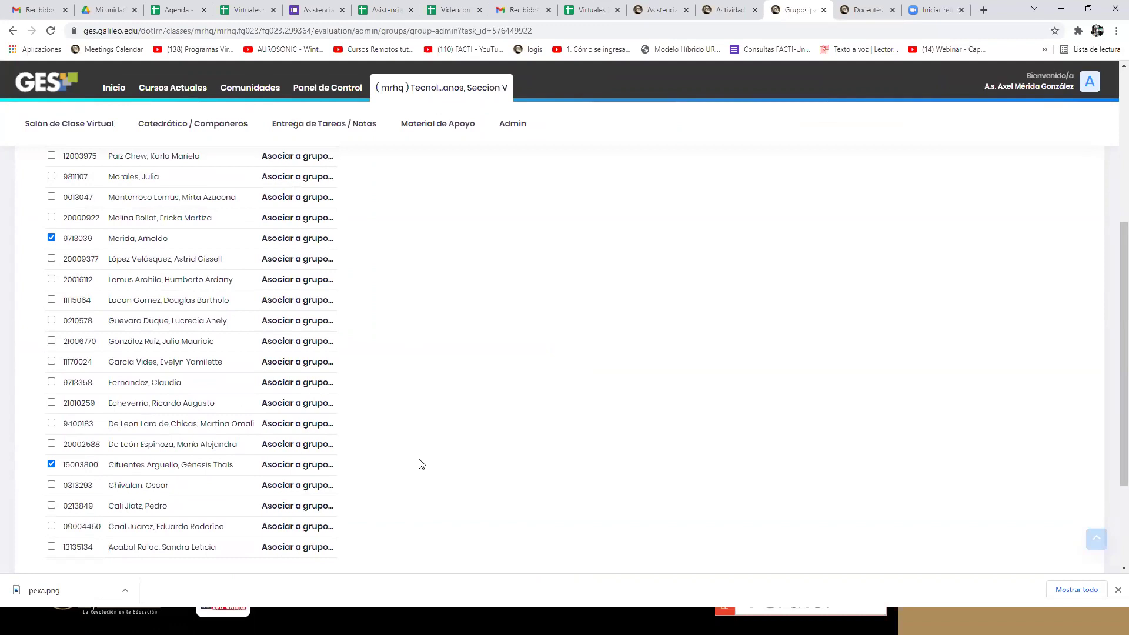
scroll(118, 411, "down", 3)
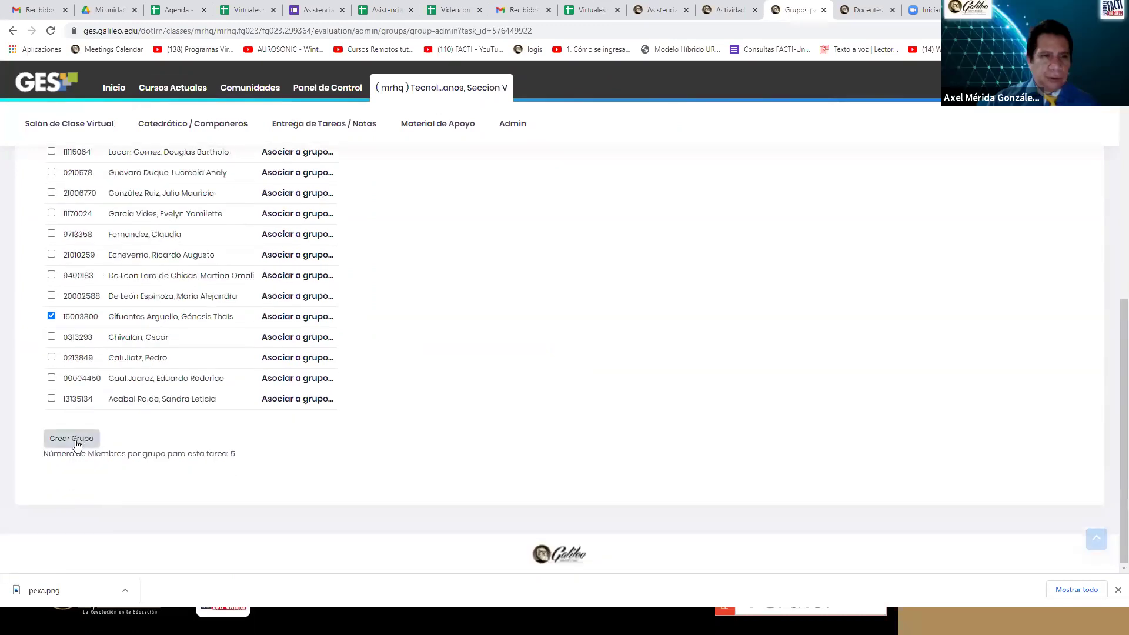
Create the eighth group from the selected students with the name "Grupo 8 tarhvg8" and review the list of created groups.
left_click(76, 442)
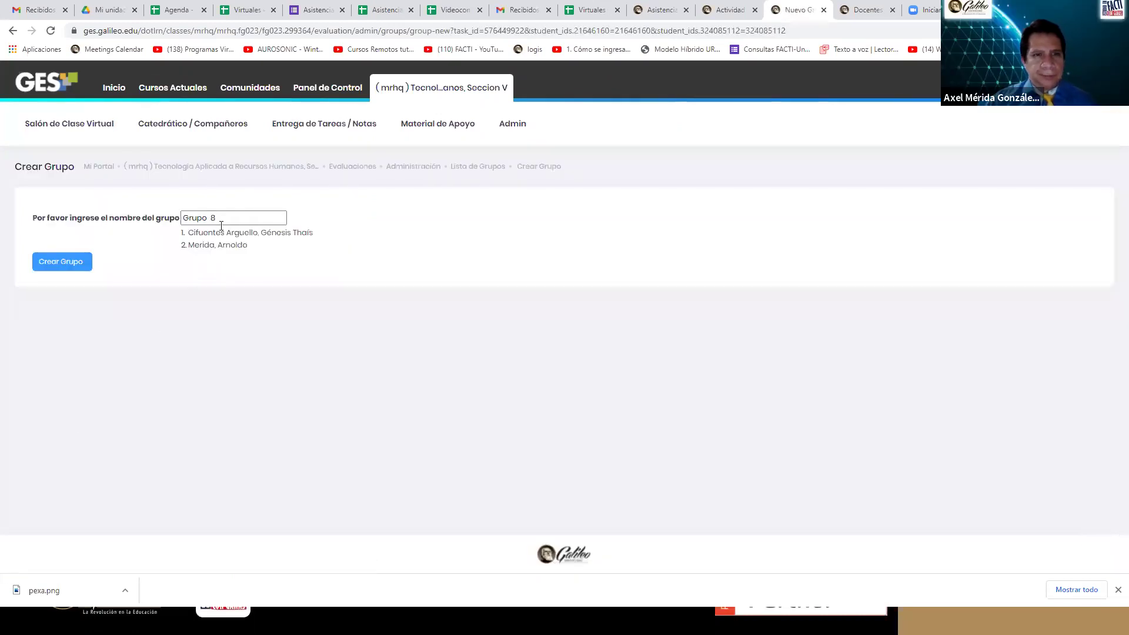
left_click(221, 224)
type("tarhvg8")
left_click(69, 264)
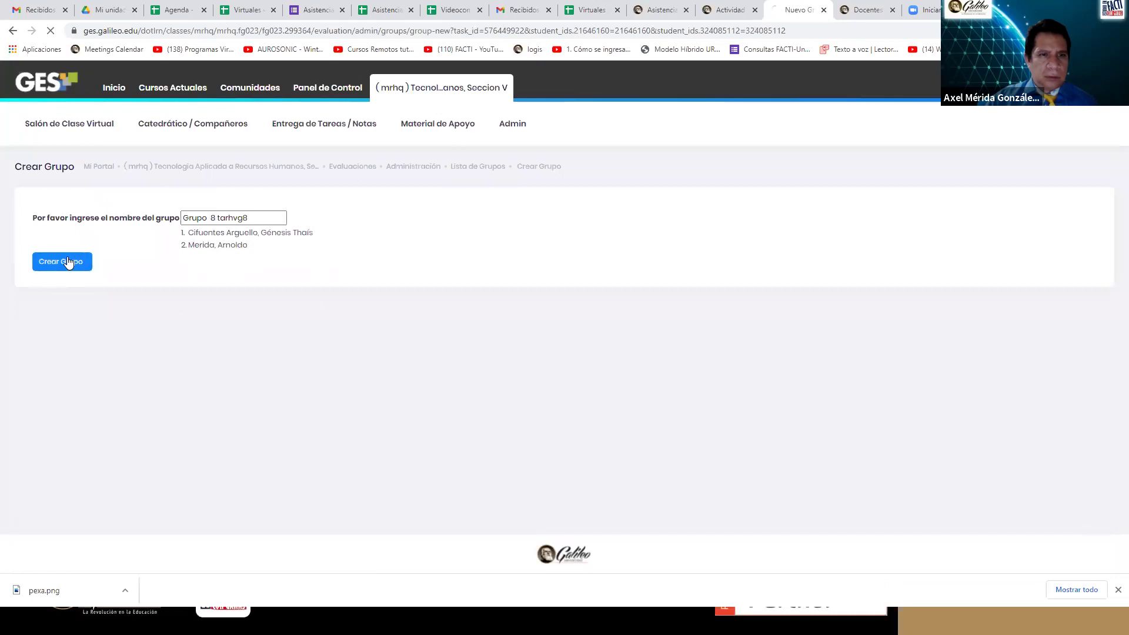
left_click(141, 234)
scroll(122, 297, "down", 2)
scroll(76, 202, "down", 2)
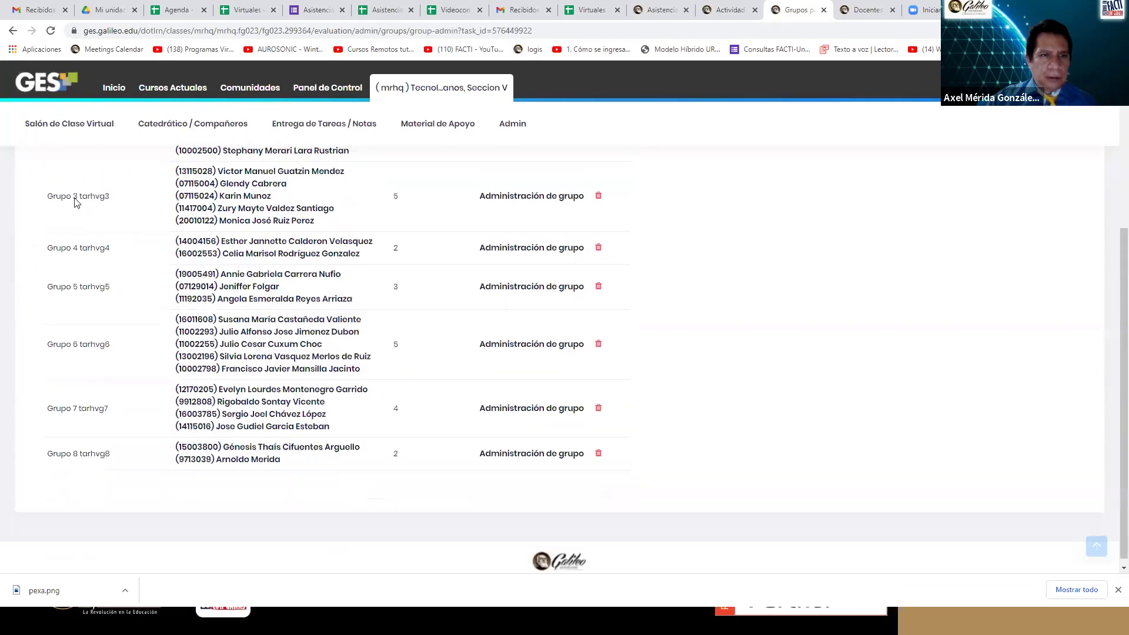
scroll(71, 240, "up", 5)
Return to group creation and select the fourth-to-last, 11th and 3rd students in the roster for the ninth group.
left_click(61, 231)
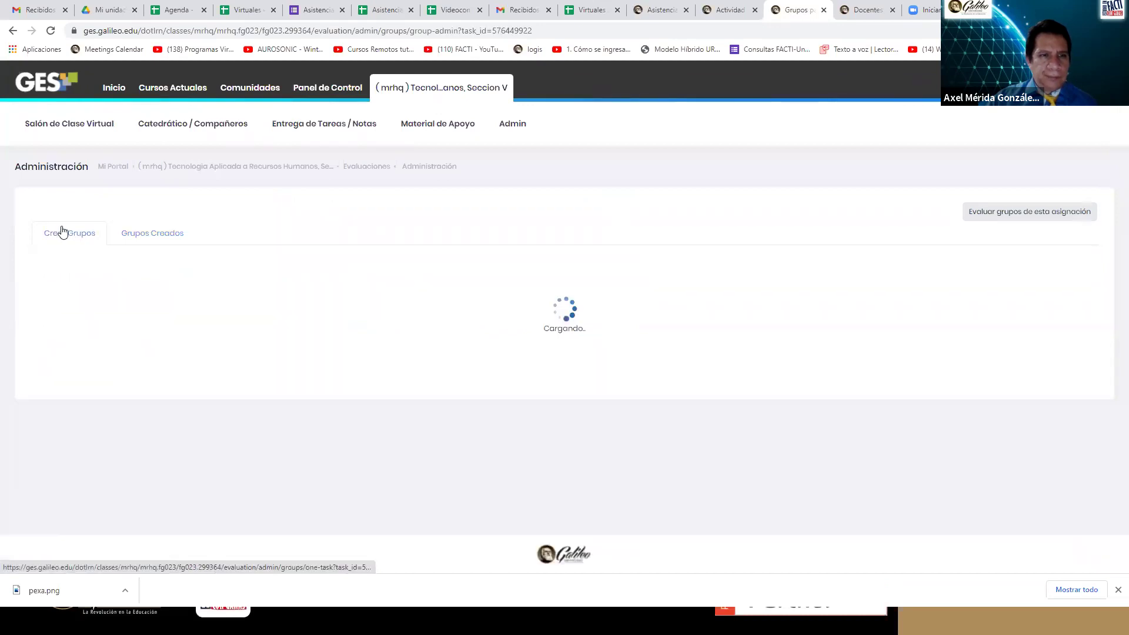
scroll(171, 310, "down", 3)
scroll(171, 310, "down", 2)
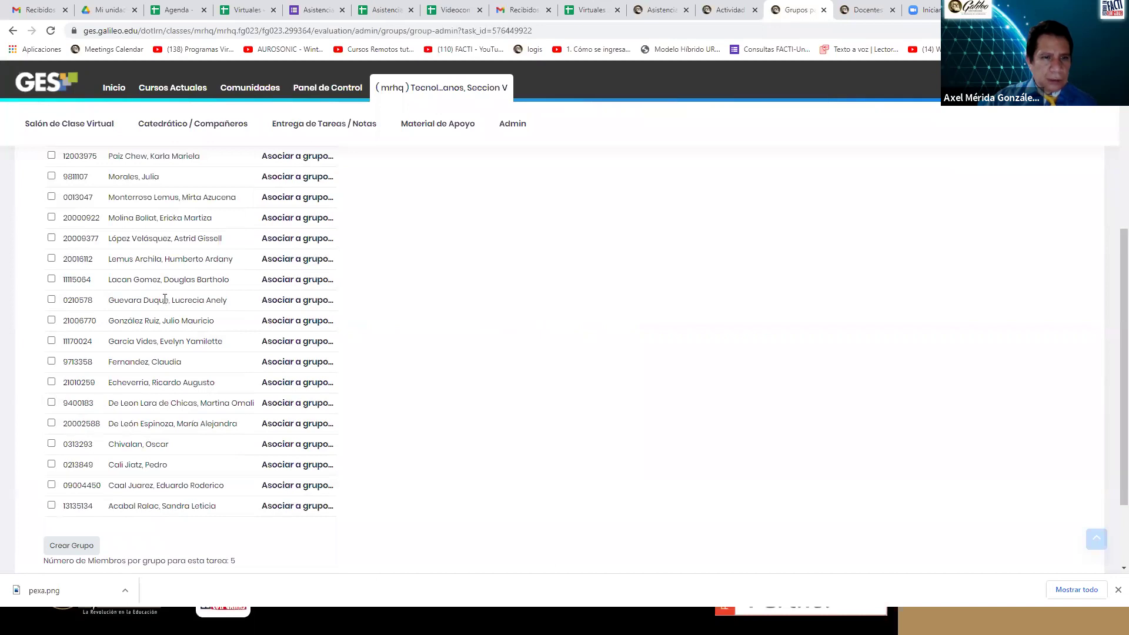
left_click(52, 444)
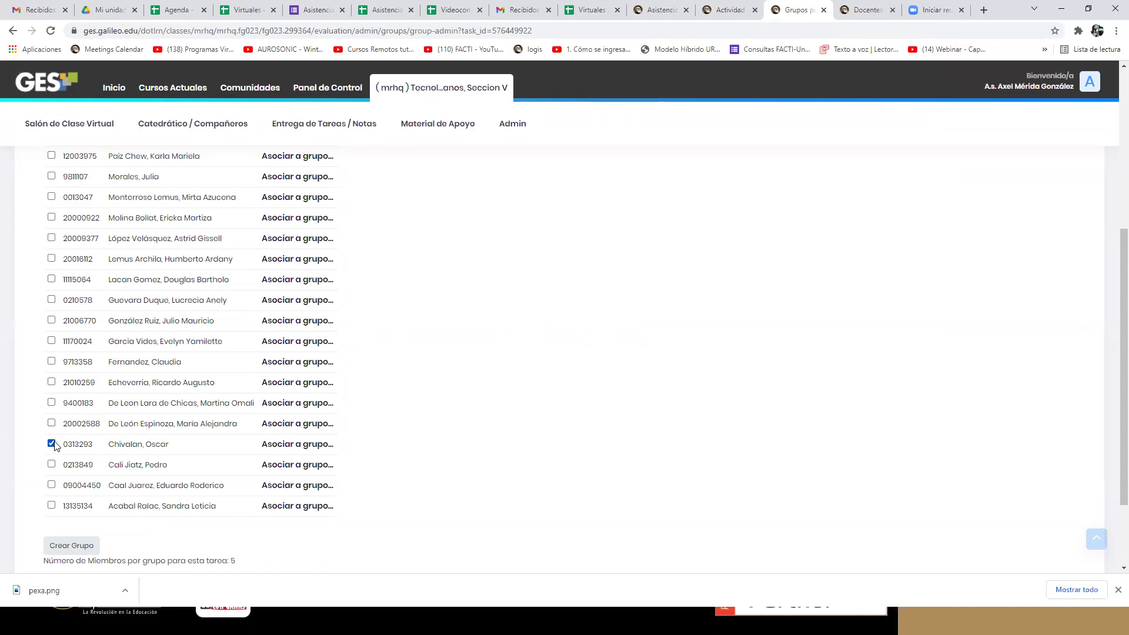
scroll(89, 402, "up", 1)
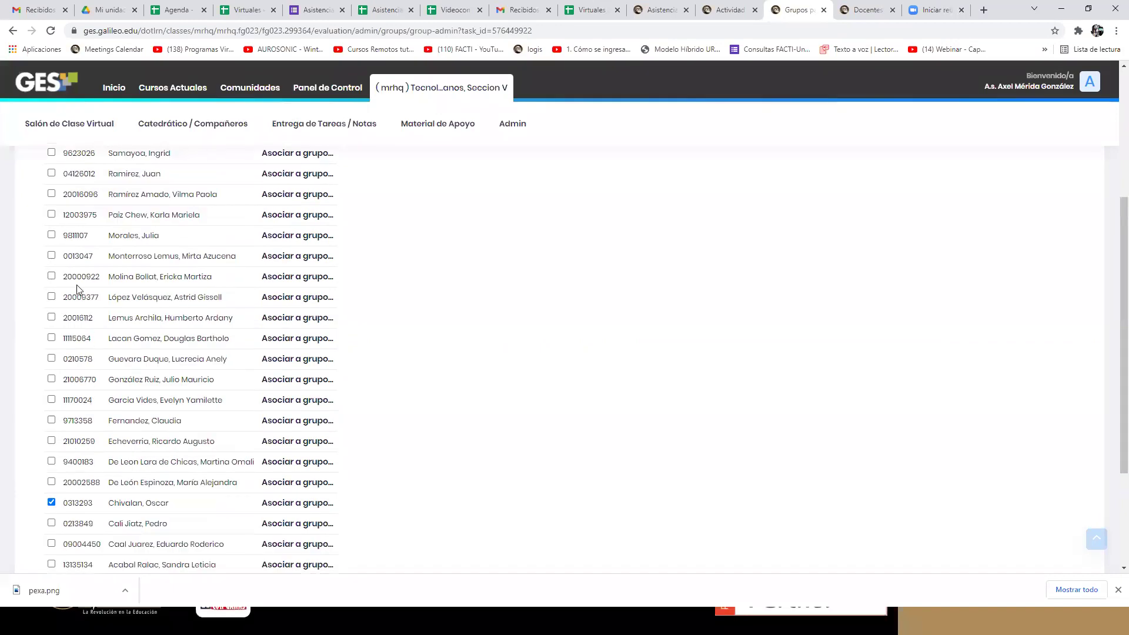
left_click(52, 298)
scroll(51, 282, "up", 2)
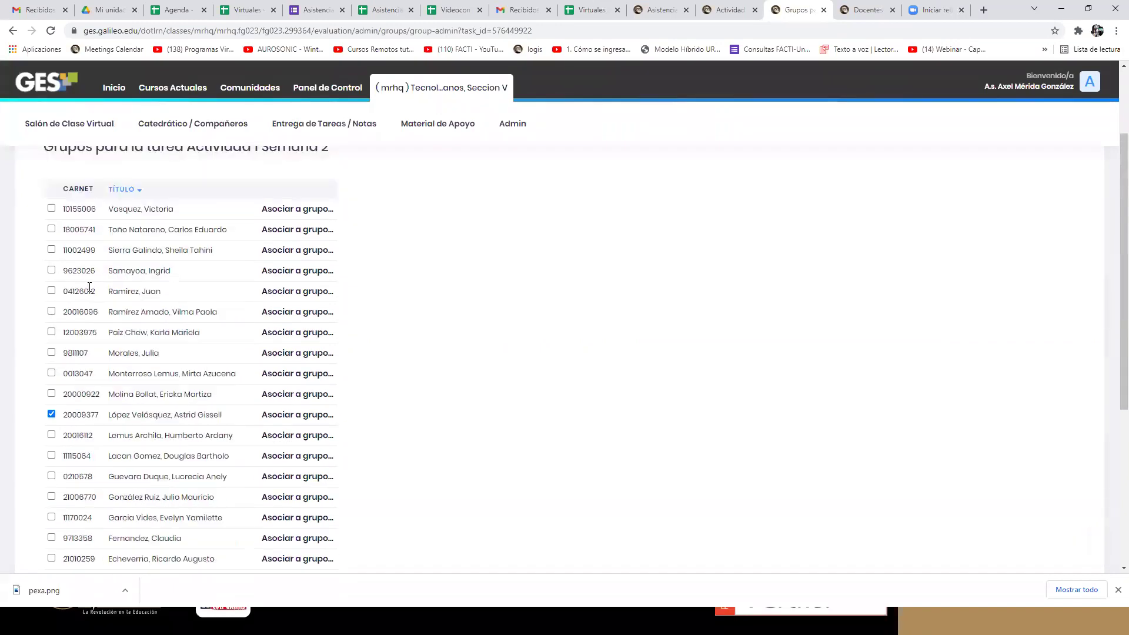
left_click(51, 251)
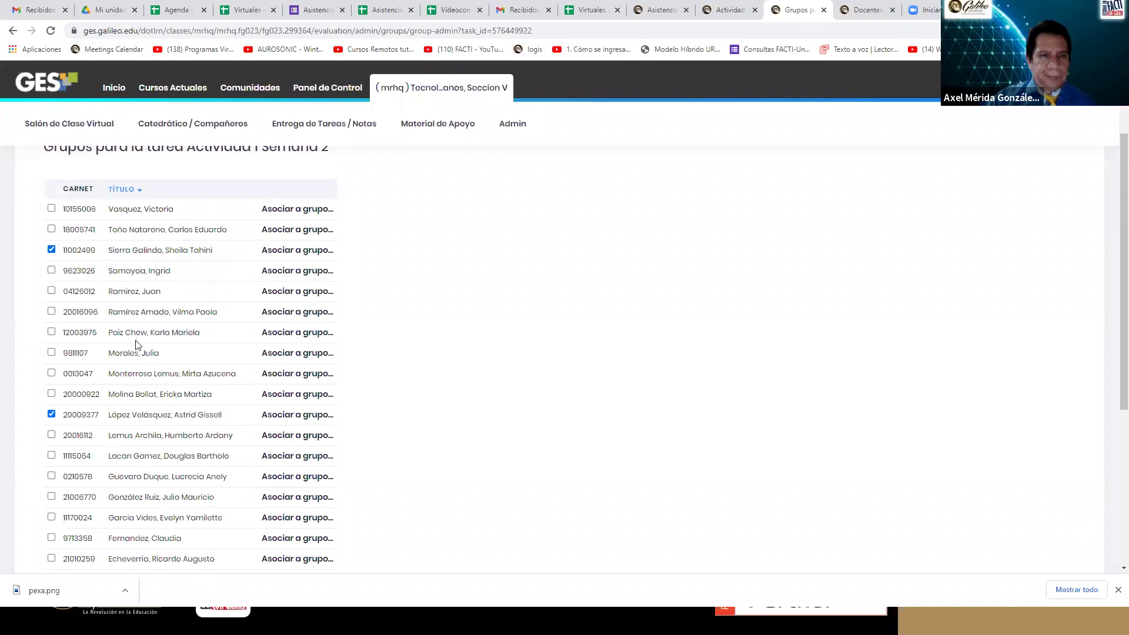
Create the ninth group from the selected students with the name "Grupo 9 tarhvg9".
scroll(132, 345, "down", 5)
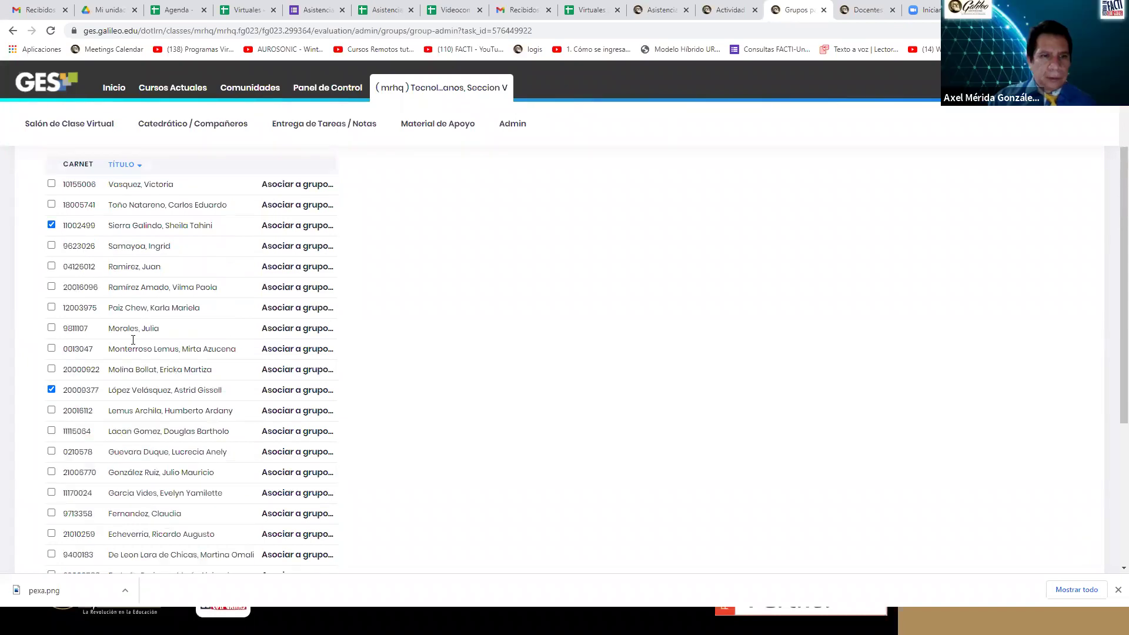
left_click(71, 439)
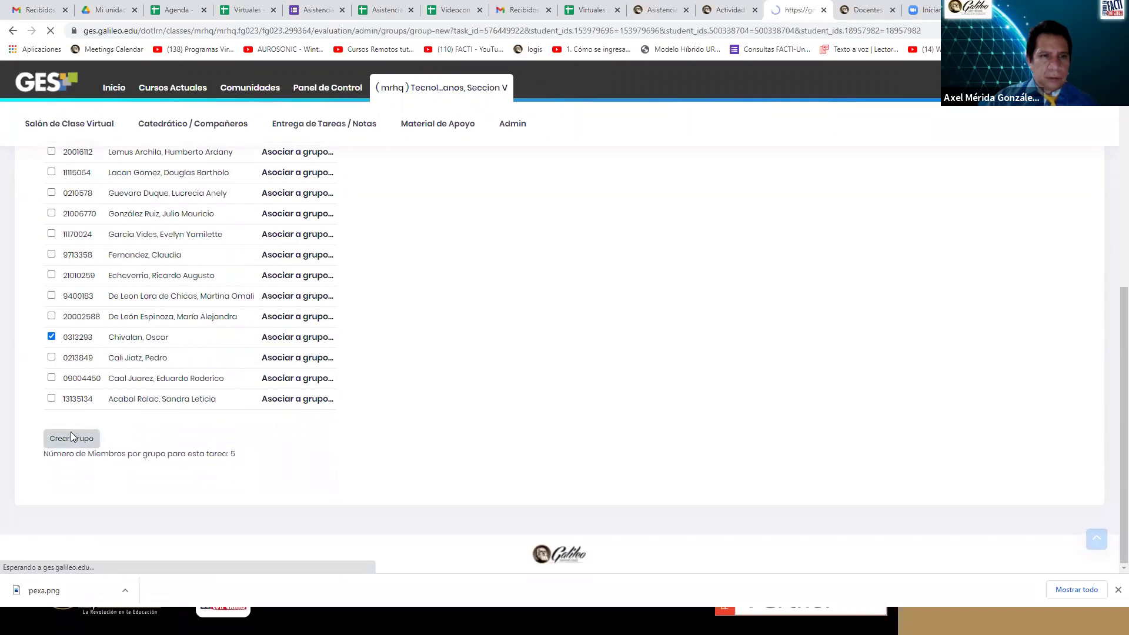
left_click(227, 215)
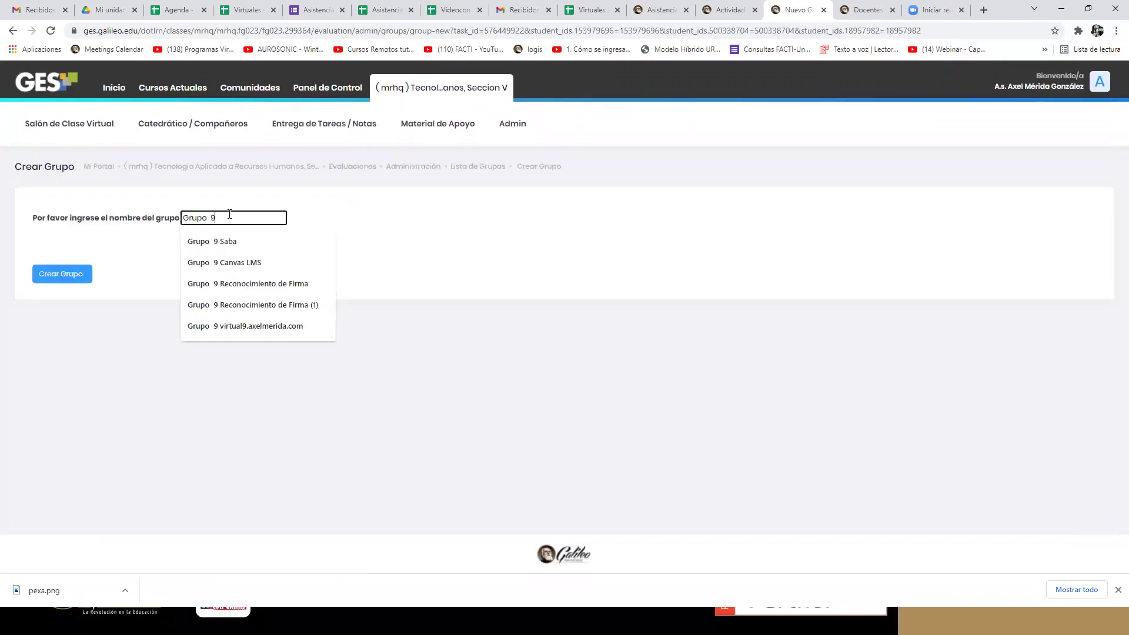
type("tar")
type("sv")
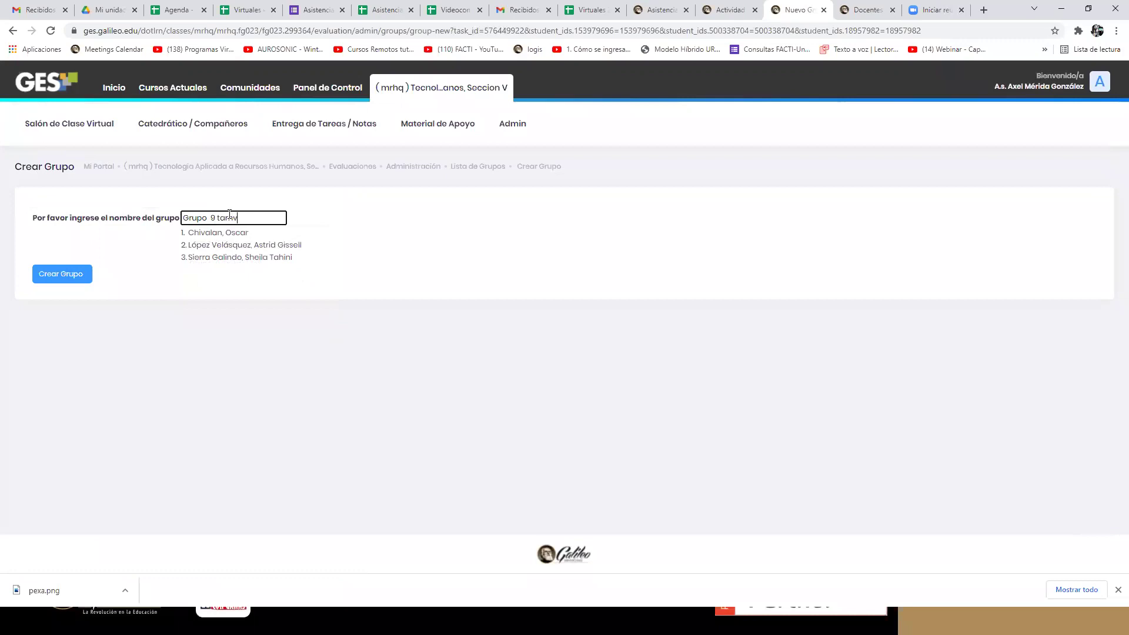
type("g")
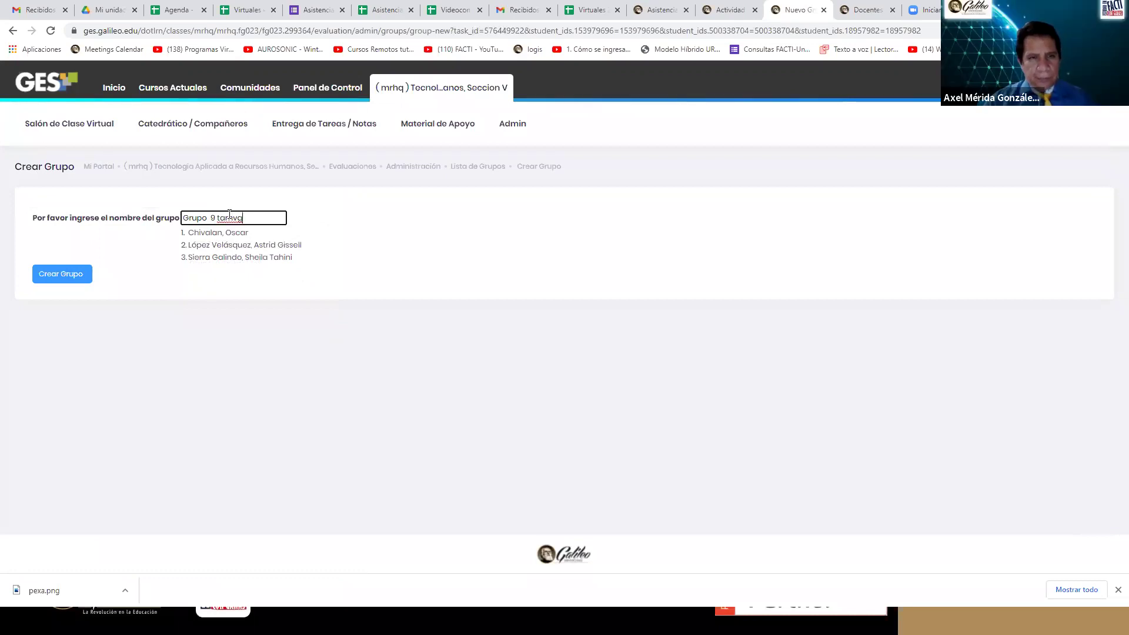
type("9")
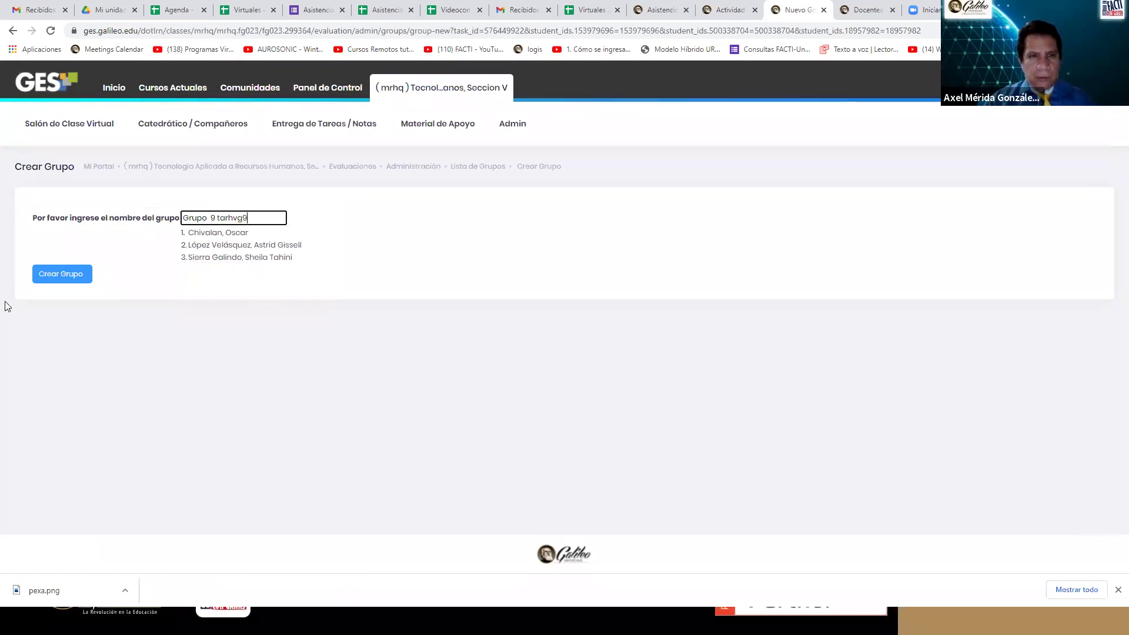
left_click(58, 272)
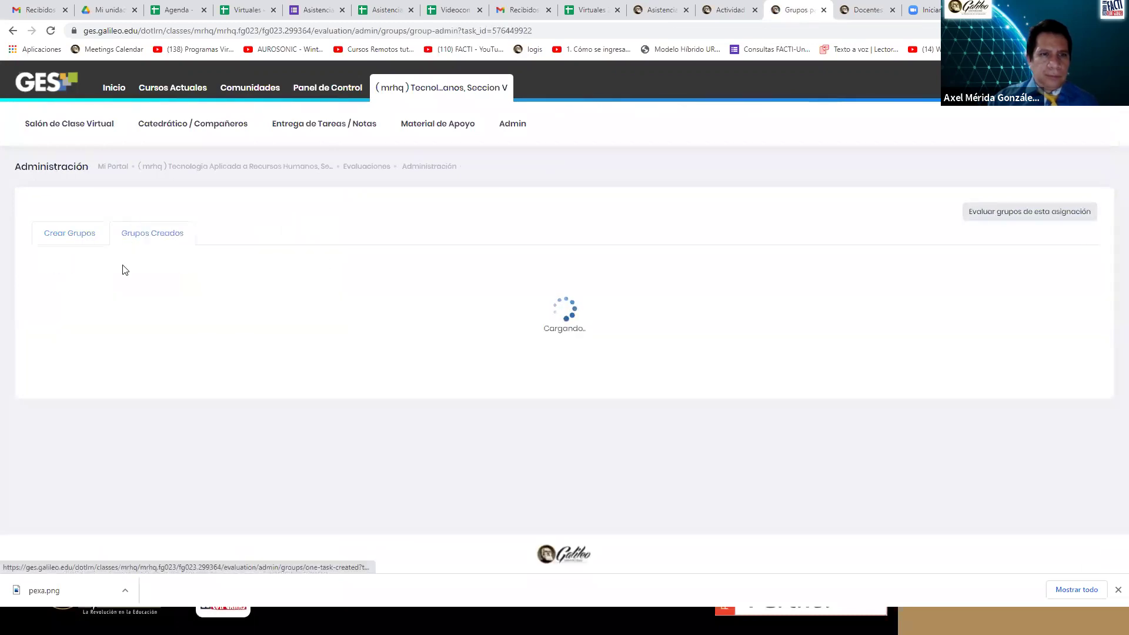
Return to group creation and select the 6th, 14th, 17th and 18th students in the roster for the tenth group.
left_click(71, 234)
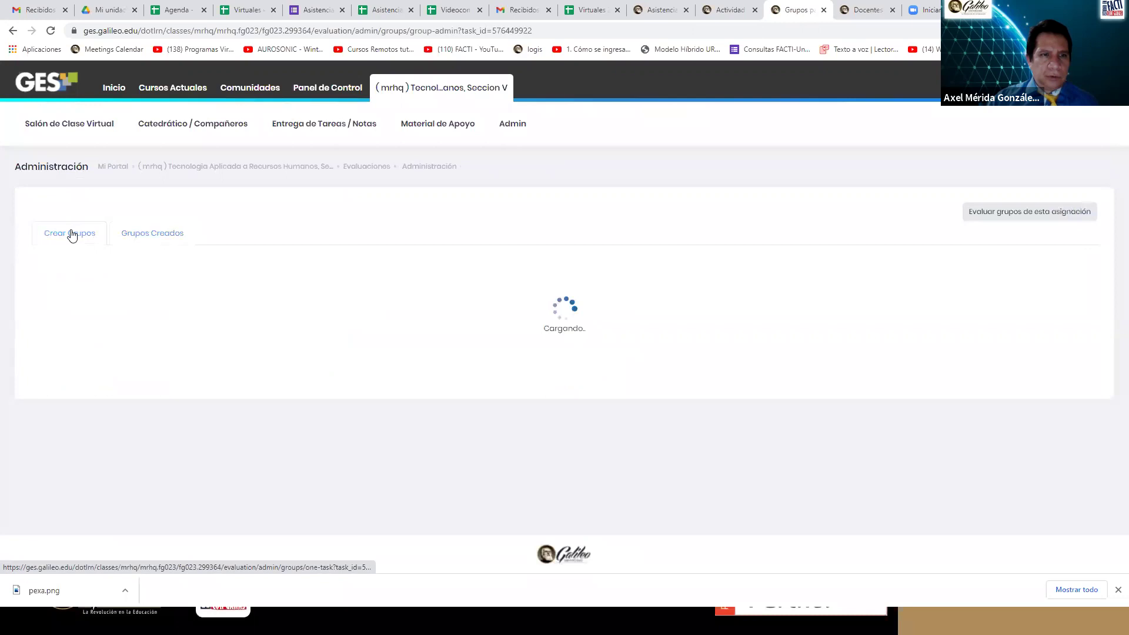
scroll(101, 258, "down", 5)
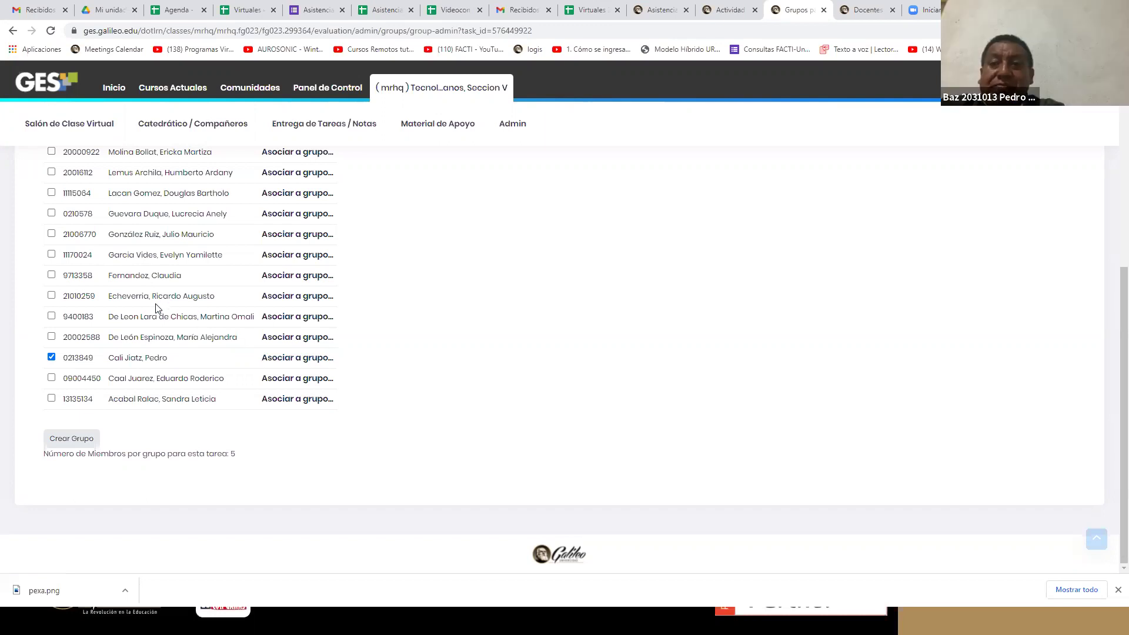
left_click(51, 357)
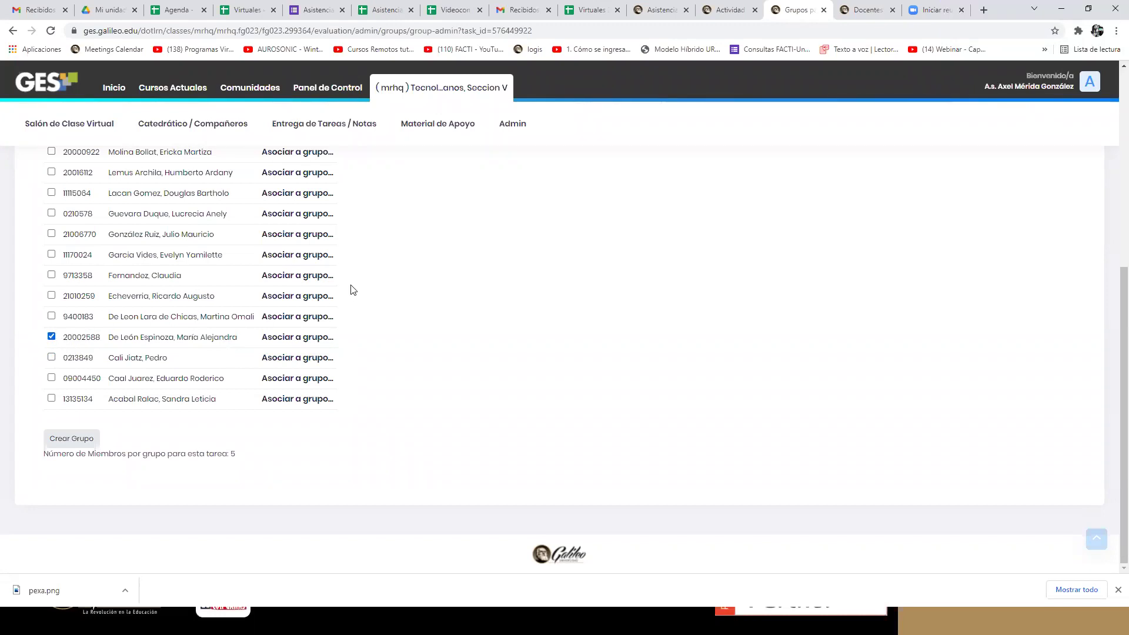
scroll(279, 288, "up", 2)
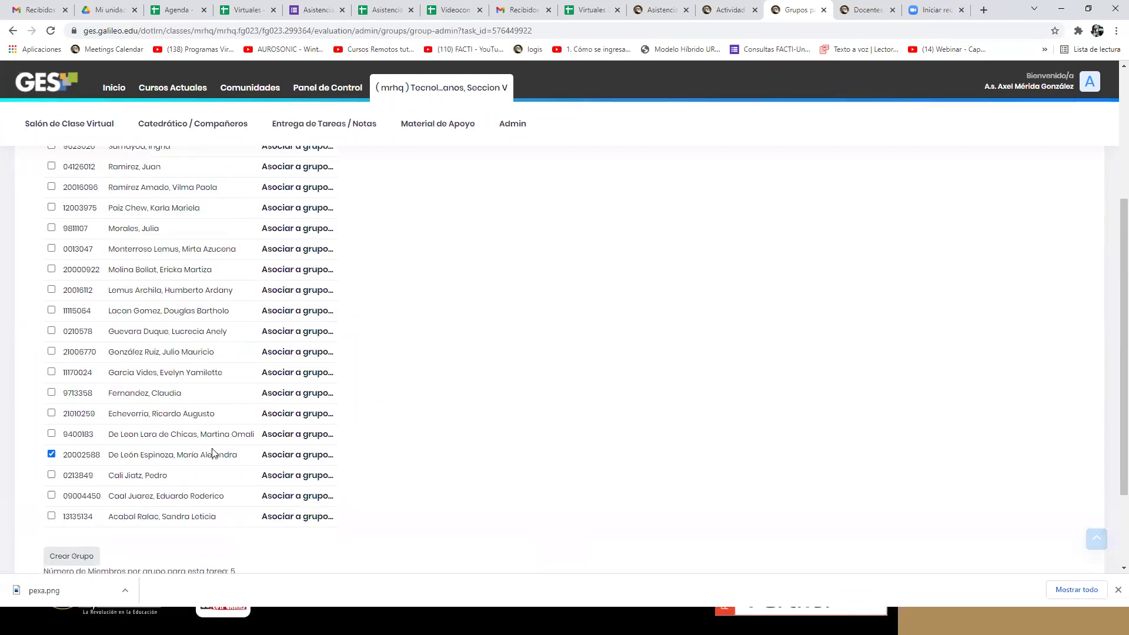
left_click(51, 433)
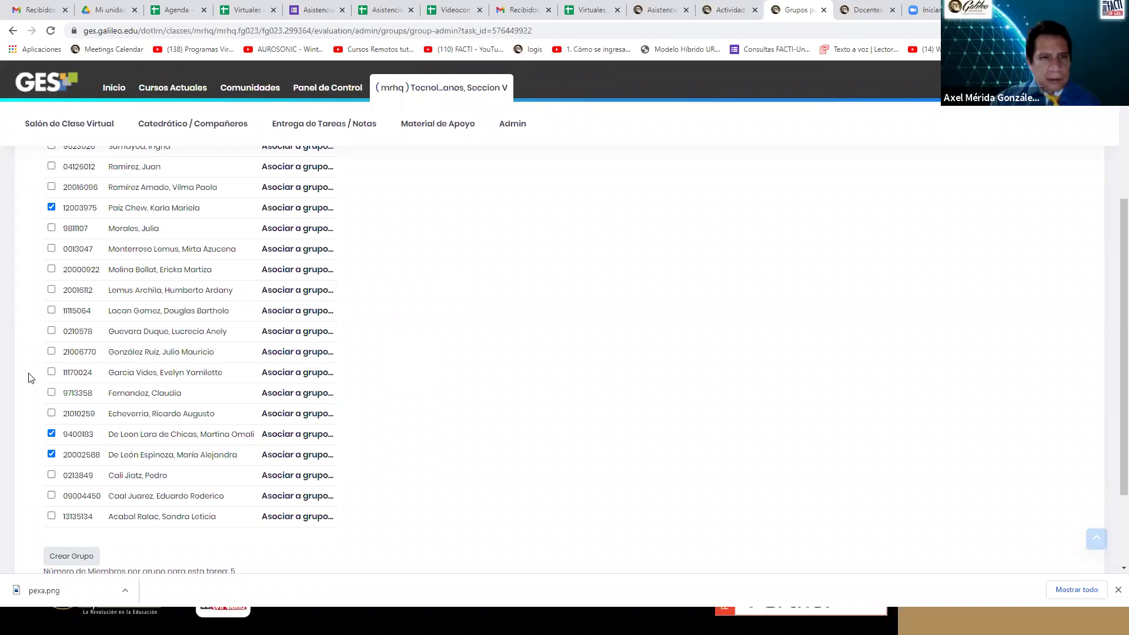
left_click(52, 372)
Create the tenth group from the selected students with the name "Grupo 10 tarhvg10" and review the list of created groups.
scroll(76, 411, "down", 2)
left_click(86, 440)
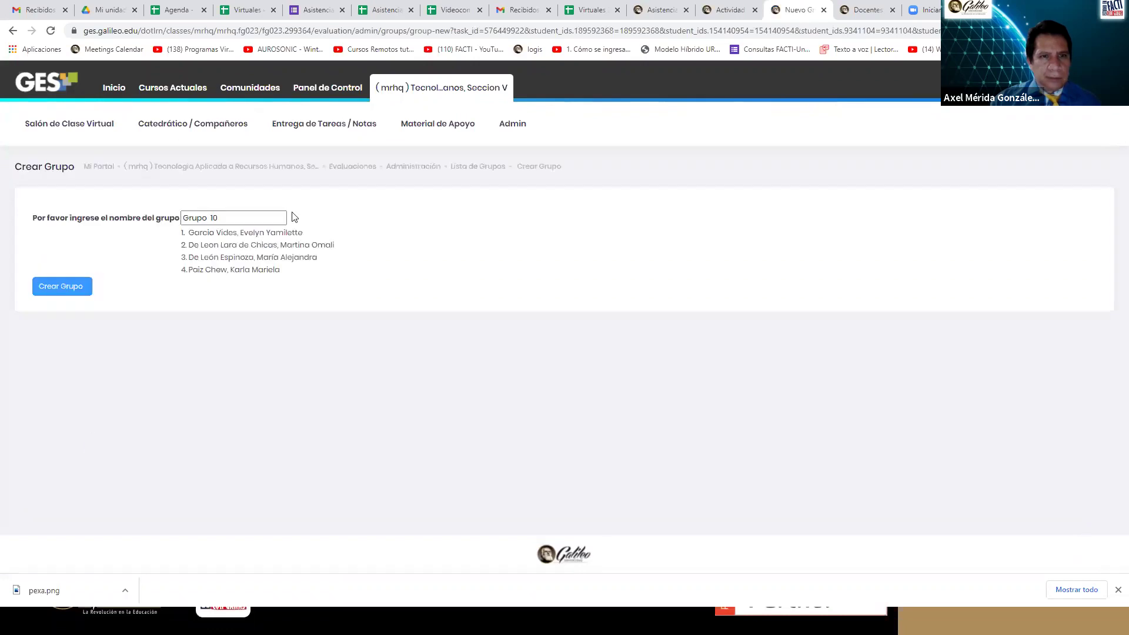
left_click(261, 215)
type("tar")
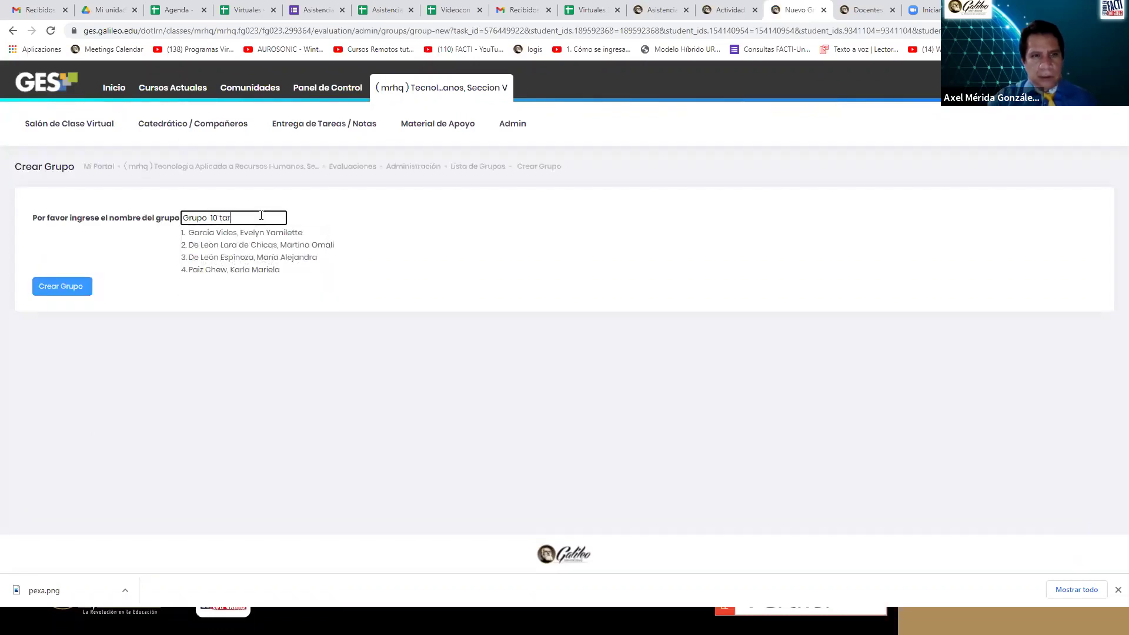
type("hvg10")
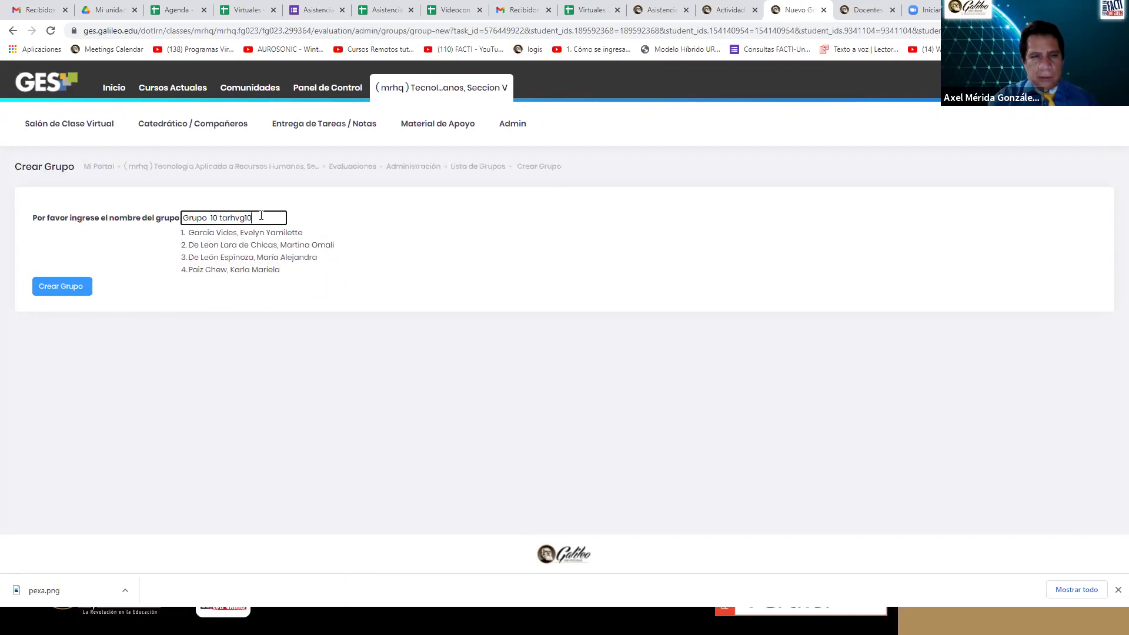
left_click(64, 289)
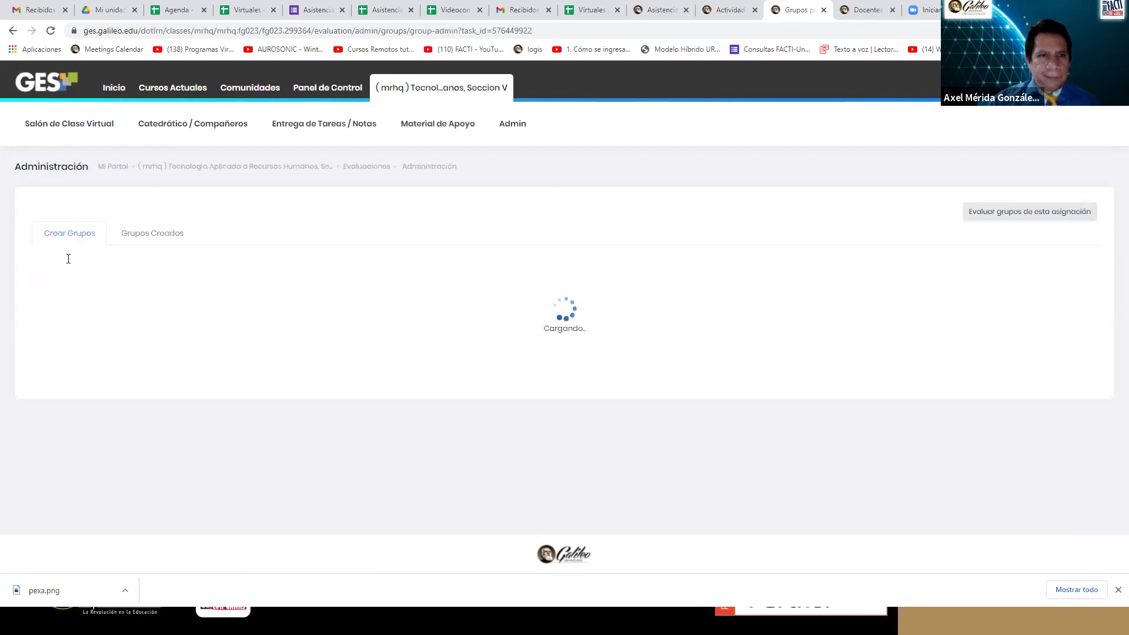
left_click(166, 240)
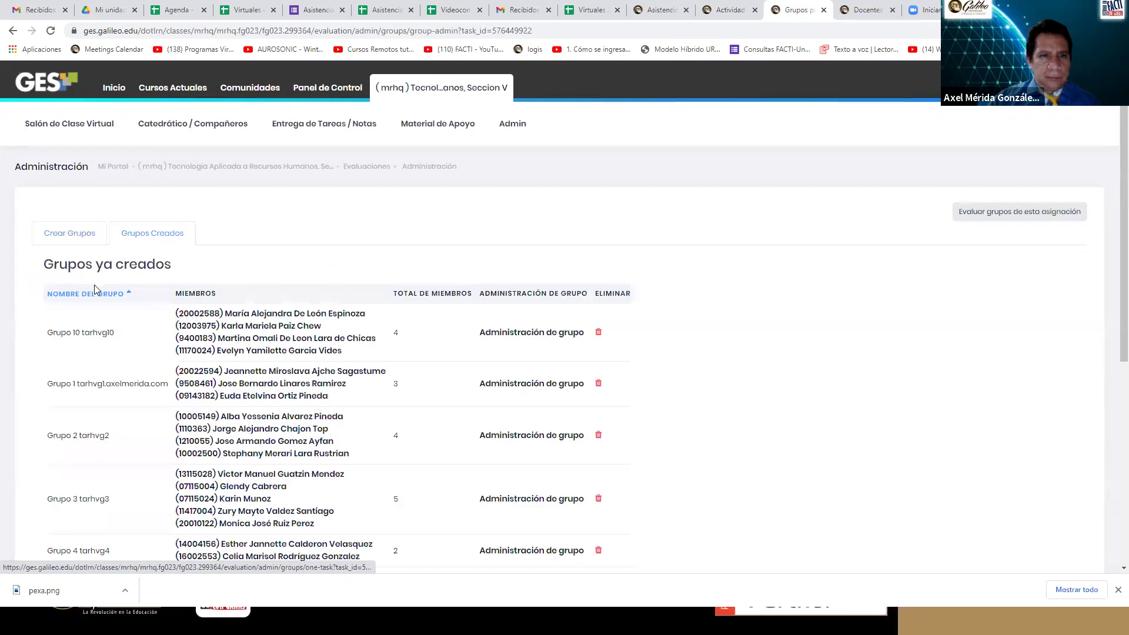
Return to group creation and select the 1st, 5th, 9th and 13th students in the roster for the eleventh group.
left_click(78, 245)
scroll(88, 276, "down", 5)
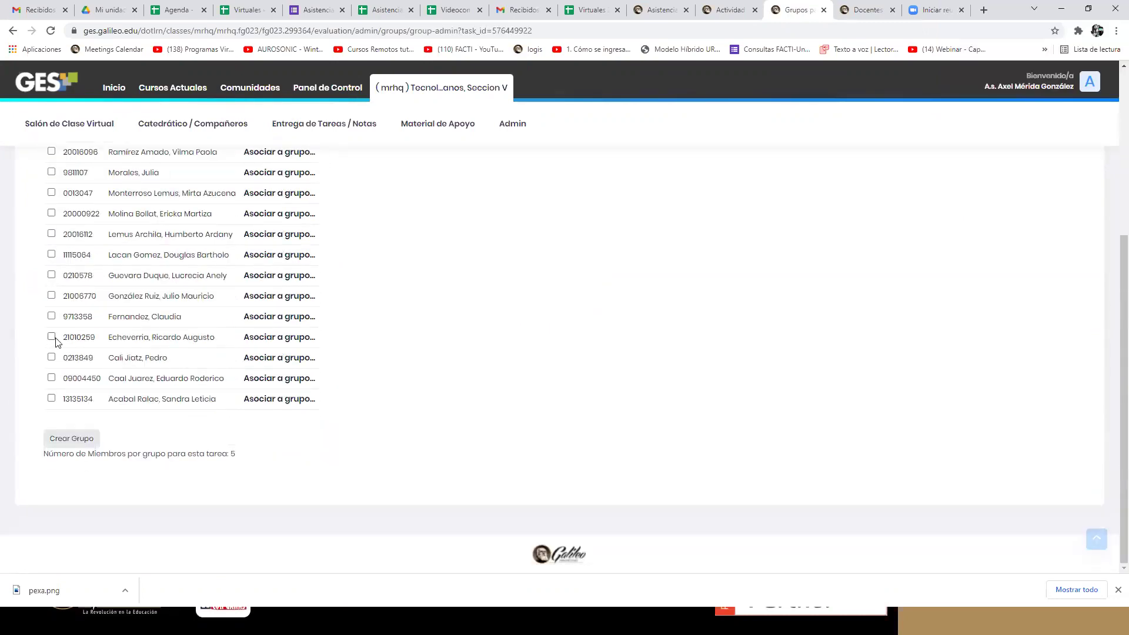
left_click(52, 337)
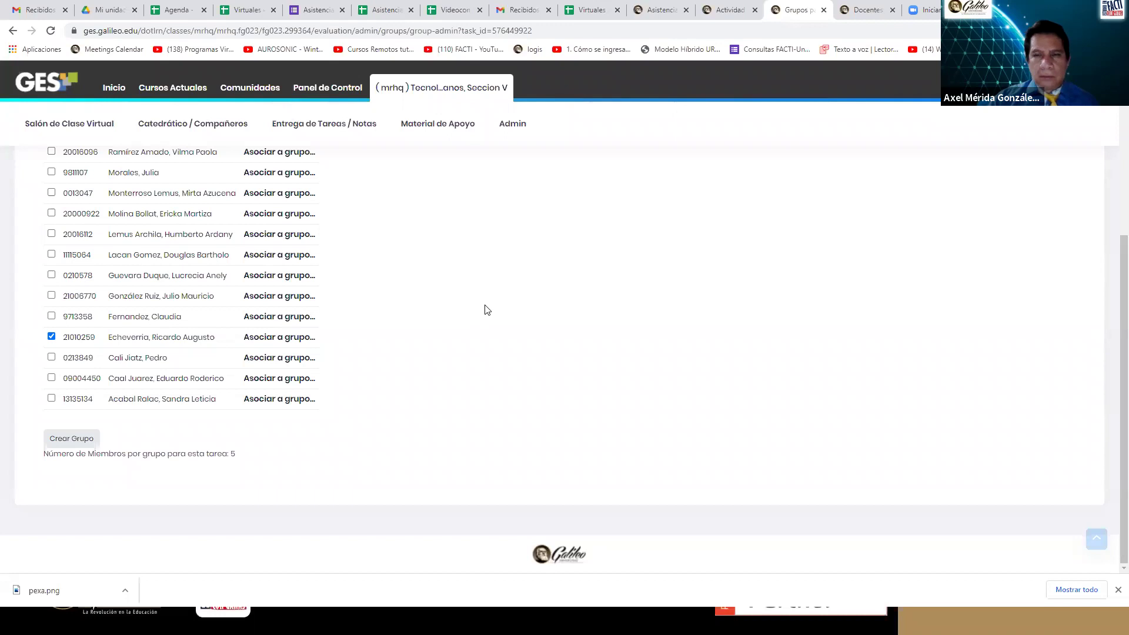
left_click(52, 337)
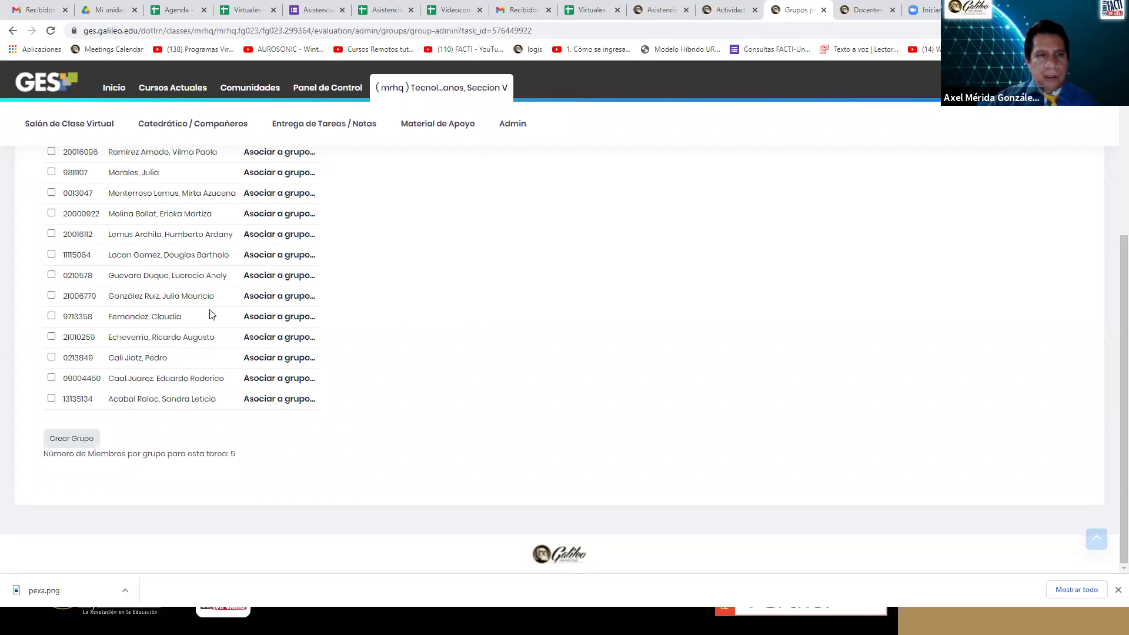
left_click(52, 316)
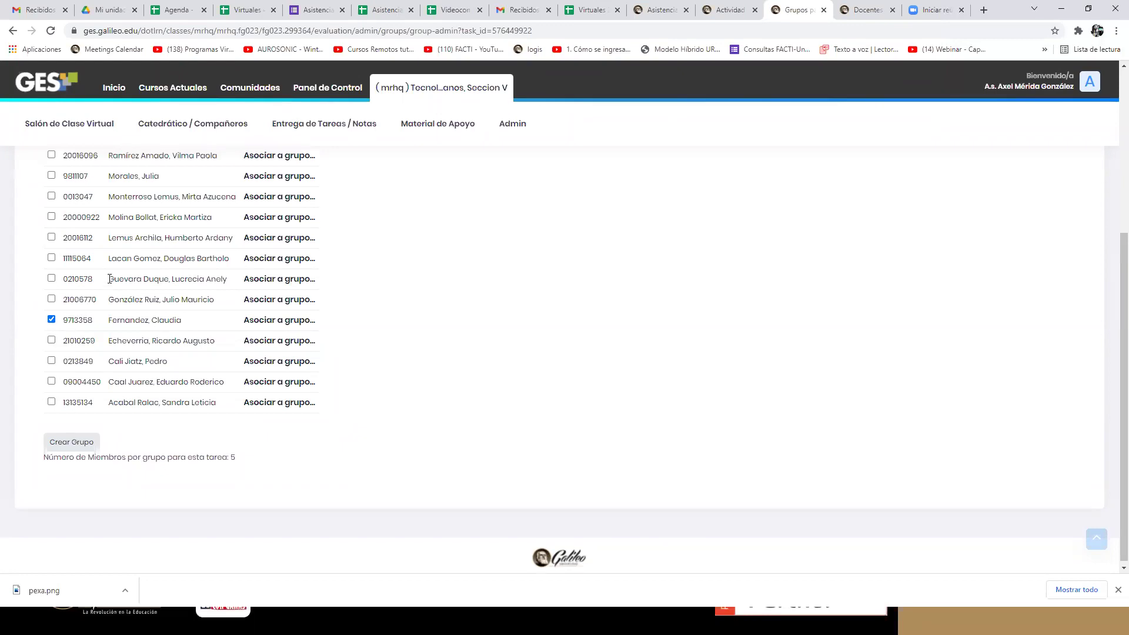
scroll(103, 289, "up", 2)
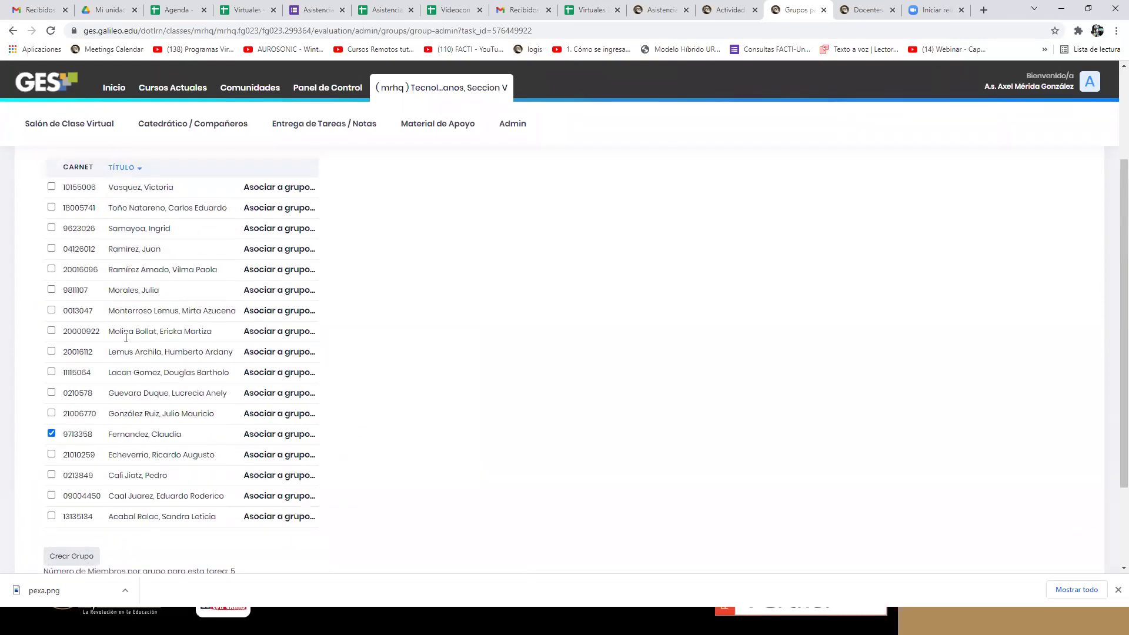
left_click(51, 268)
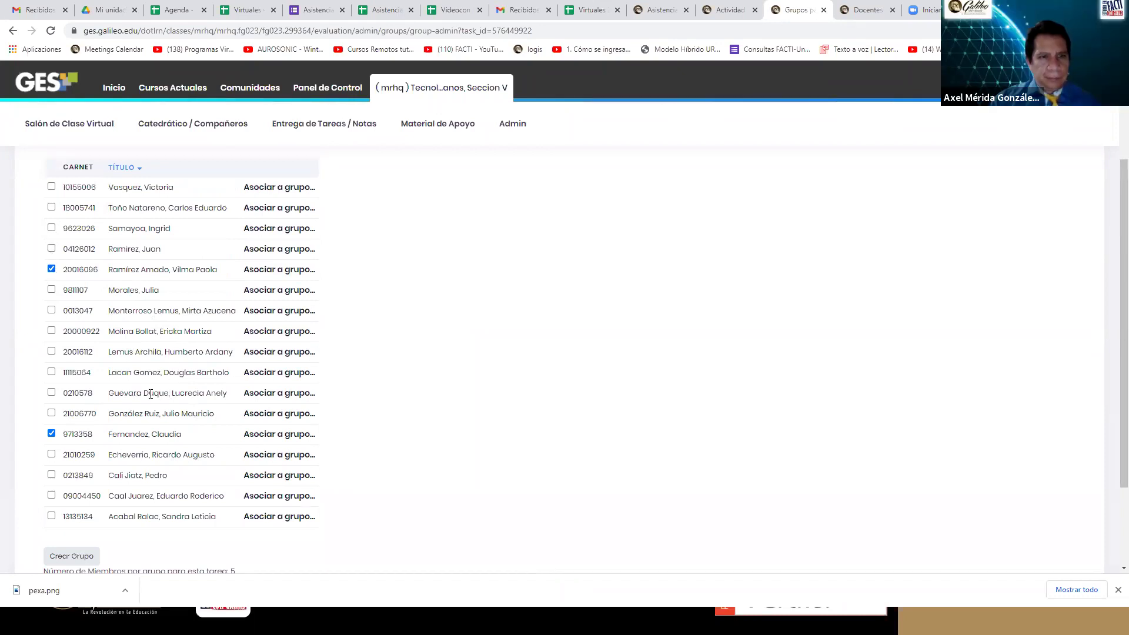
left_click(52, 351)
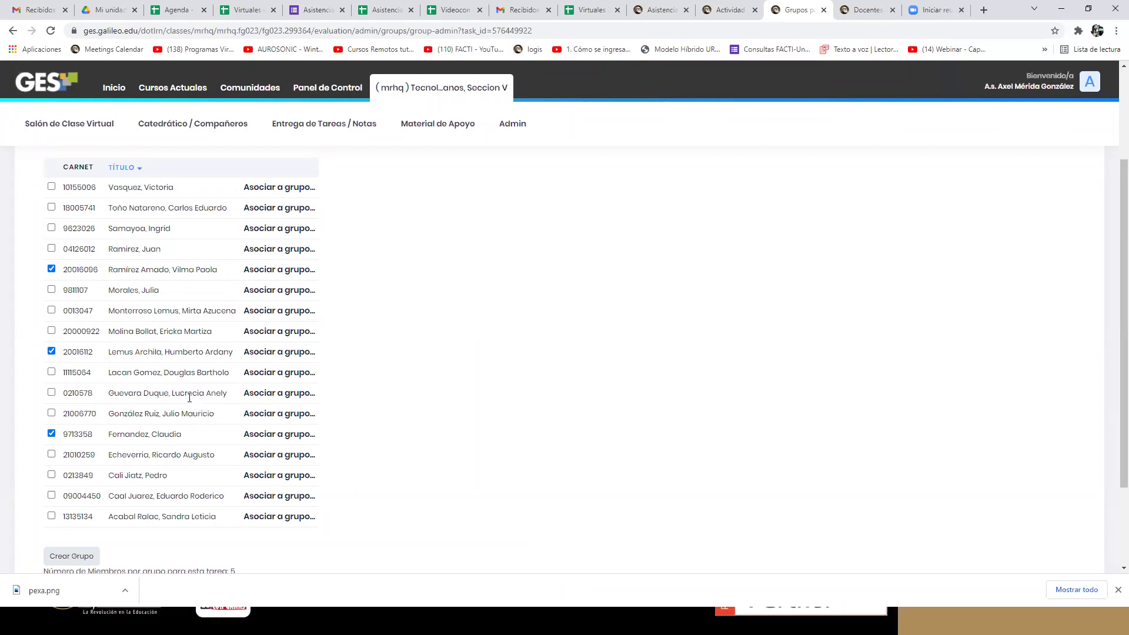
left_click(51, 187)
Create the eleventh group from the selected students with the name "Grupo 11 tarhvg11" and open the list of created groups.
scroll(116, 344, "down", 2)
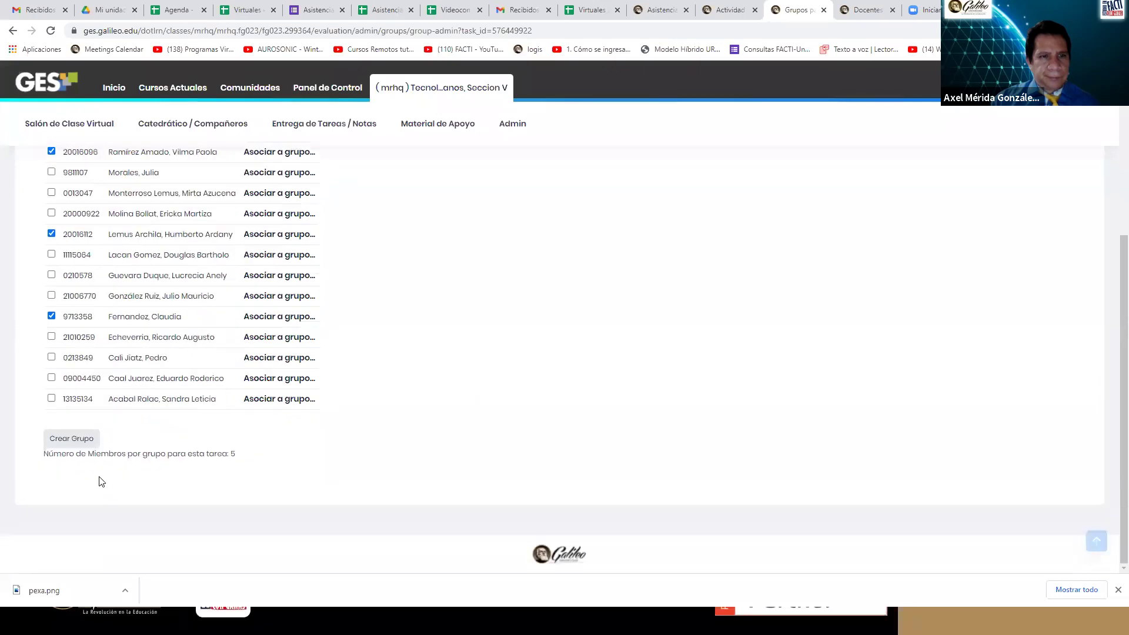
left_click(73, 439)
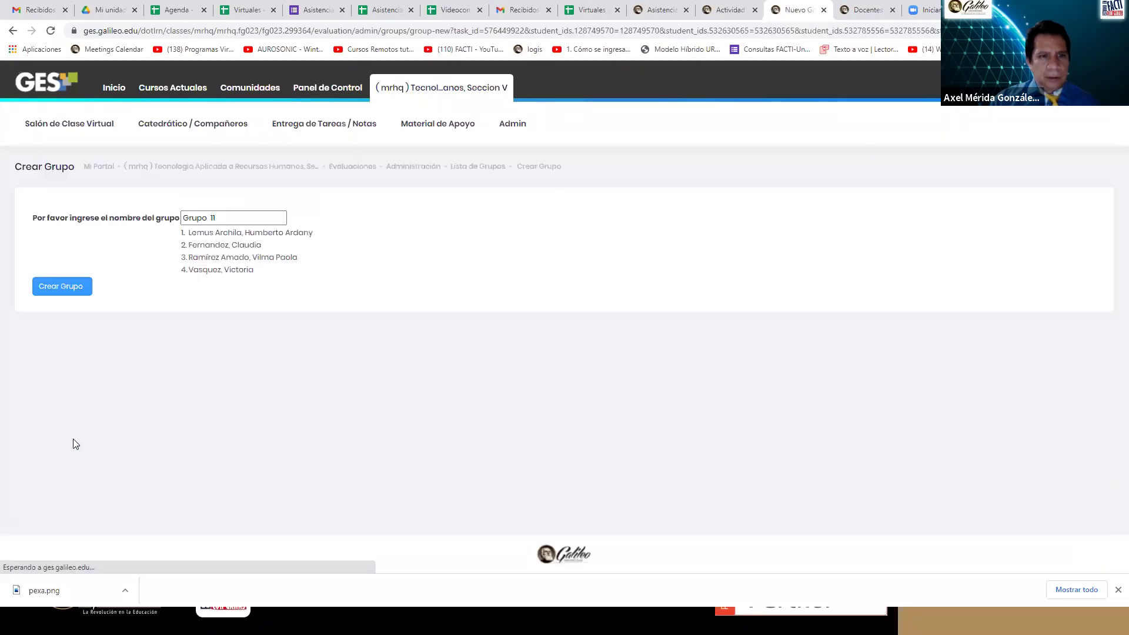
left_click(229, 217)
type("tarhvg11")
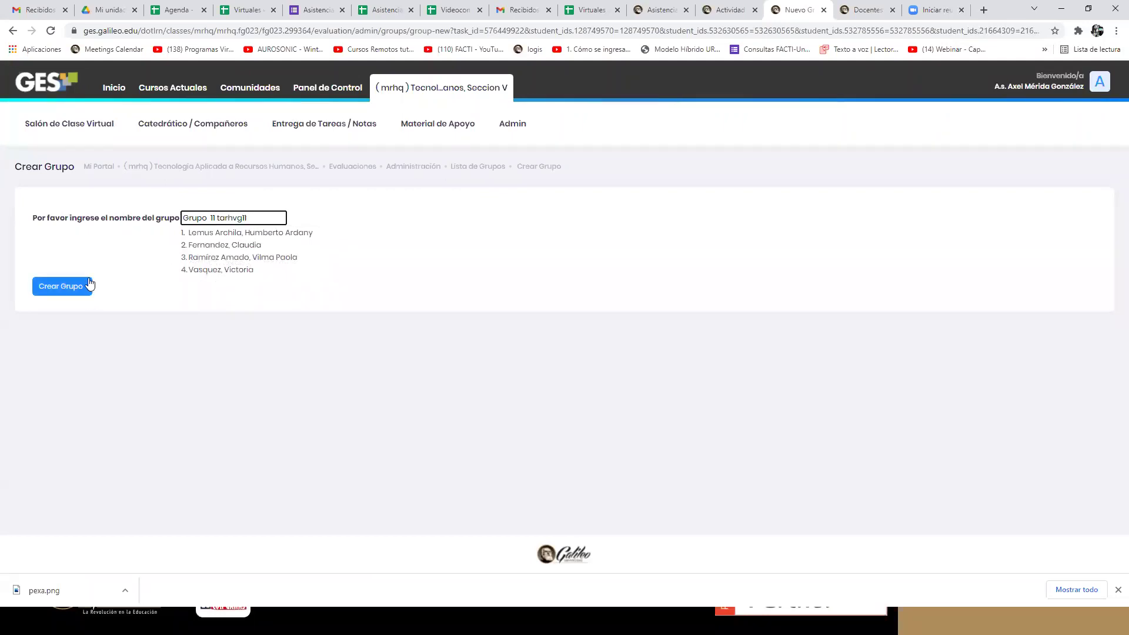
left_click(67, 285)
left_click(152, 233)
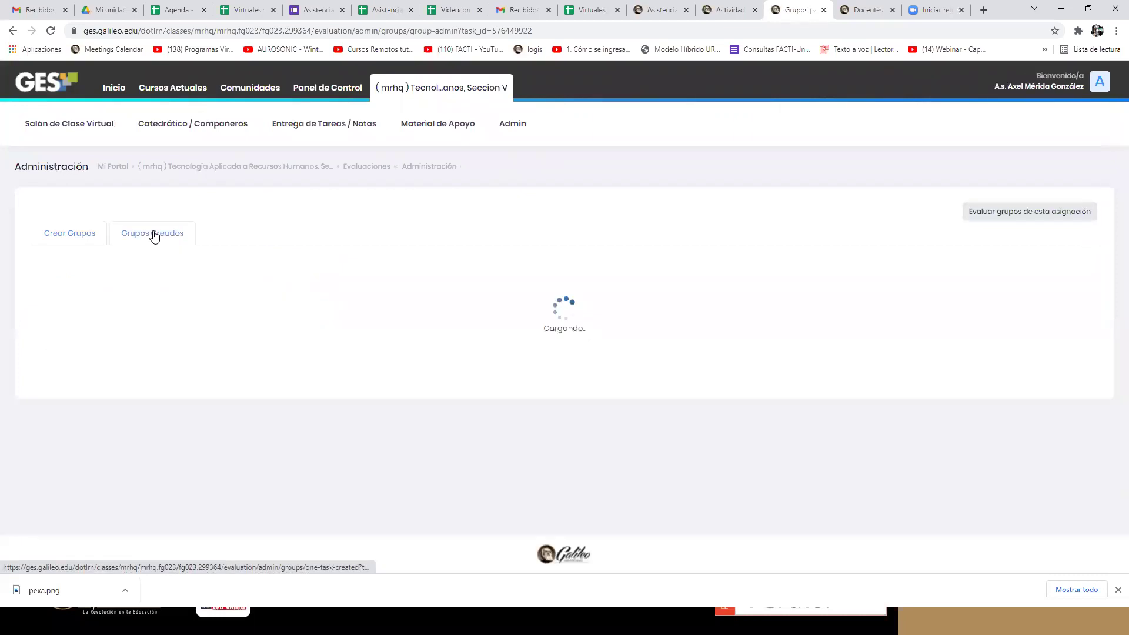
Return to group creation and select the 4th, 6th, 8th and 9th students in the roster for the twelfth group.
left_click(83, 235)
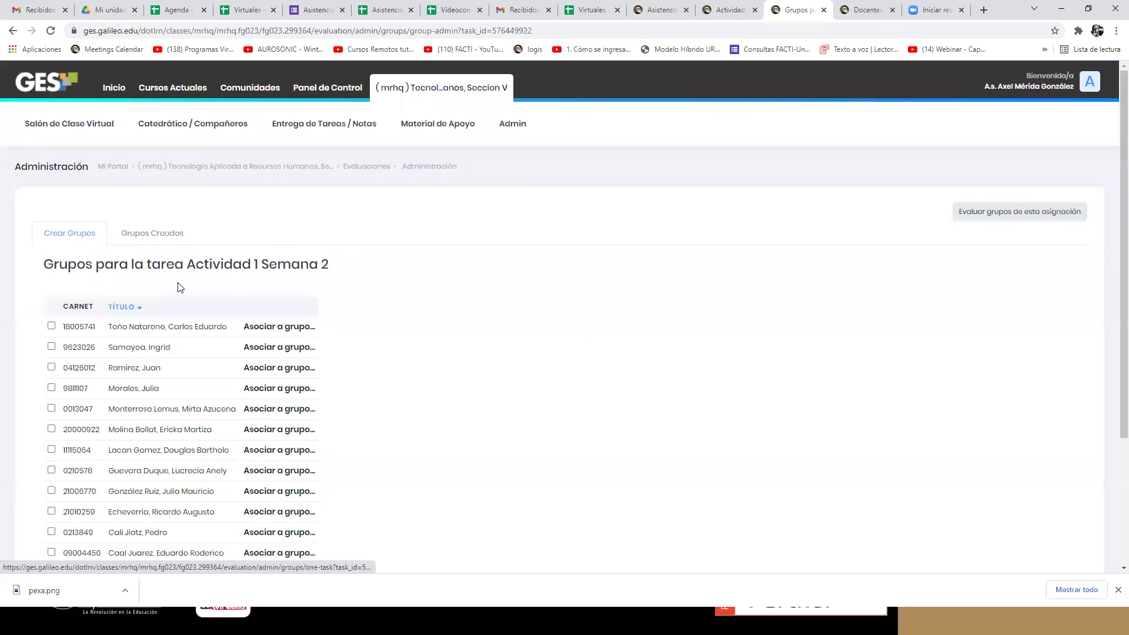
scroll(180, 287, "down", 3)
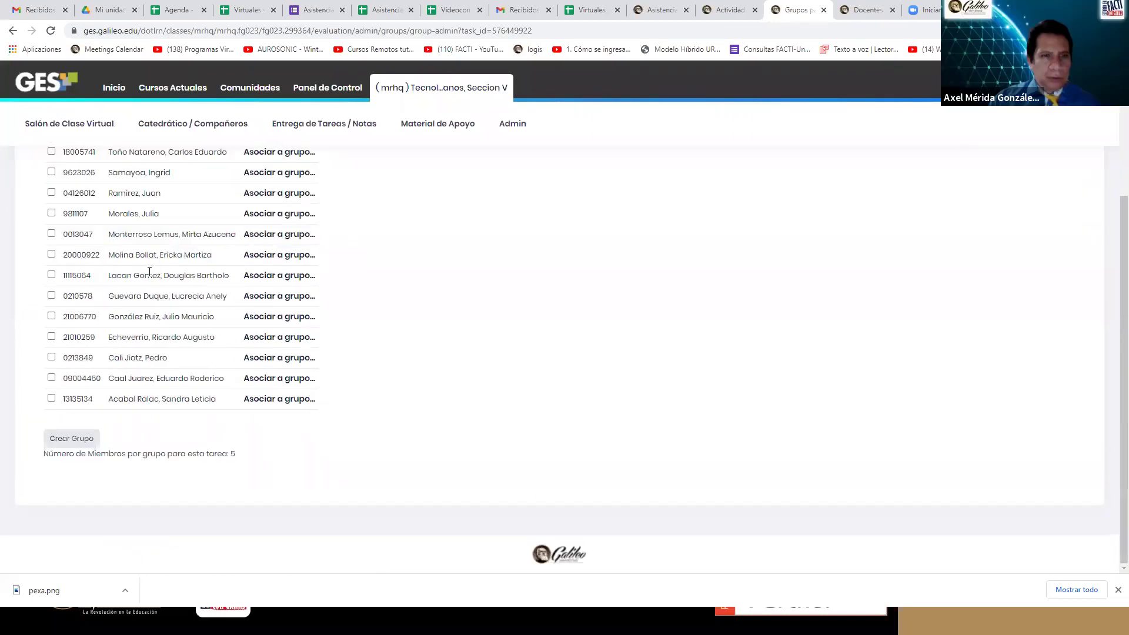
left_click(52, 316)
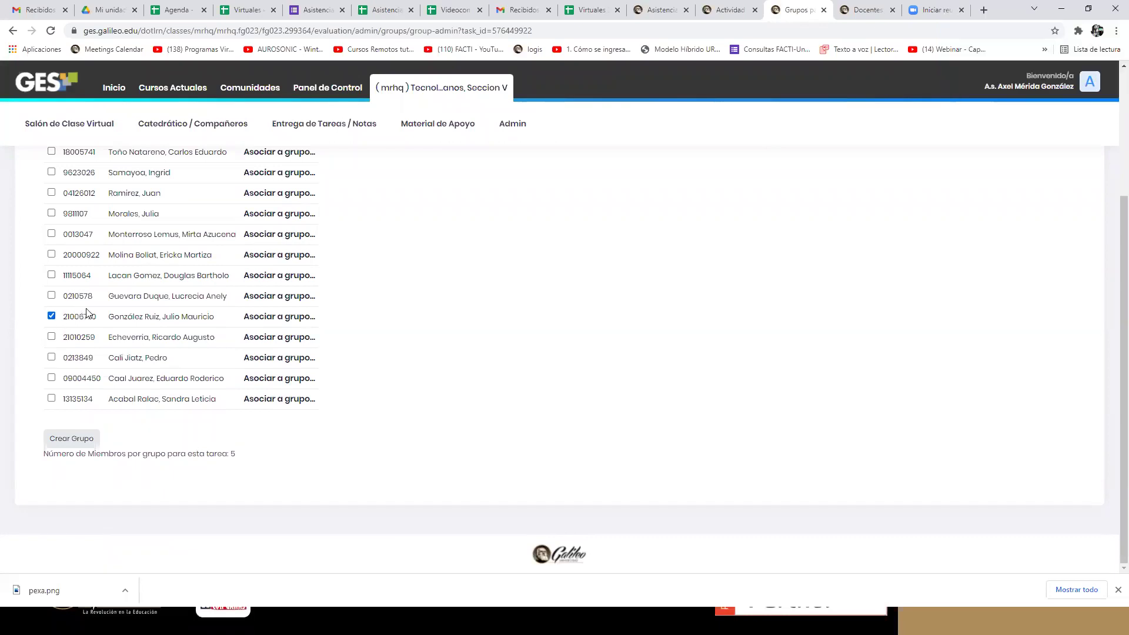
scroll(174, 285, "up", 1)
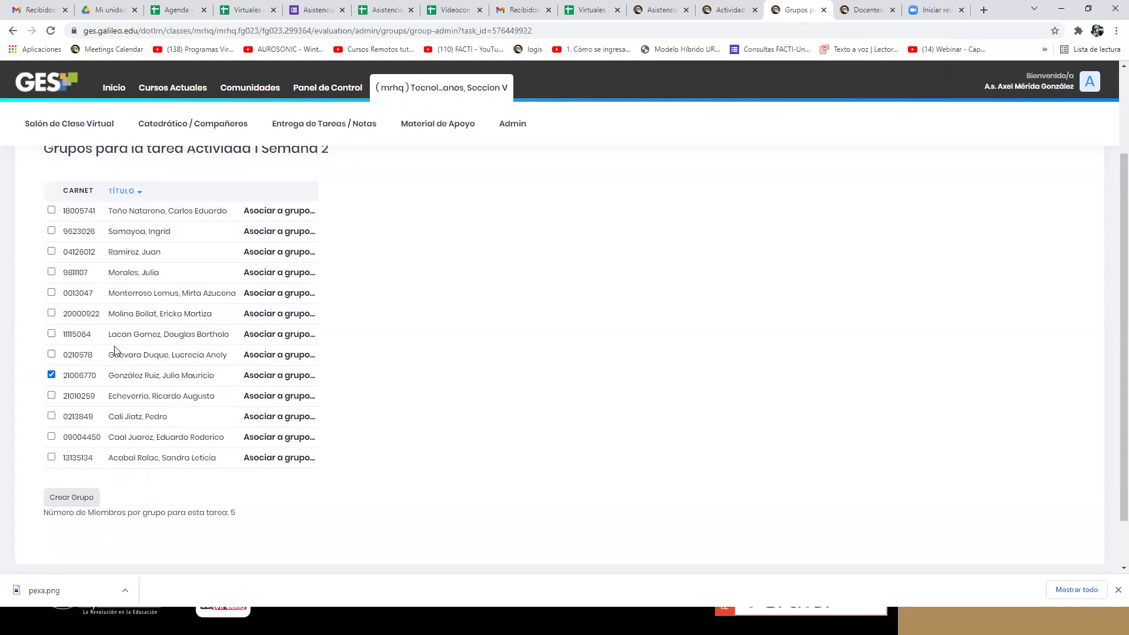
left_click(51, 354)
left_click(52, 314)
left_click(52, 273)
Create the twelfth group from the selected students, naming it "Grupo 12" followed by the same tarhvg-plus-number suffix as the earlier groups.
left_click(74, 497)
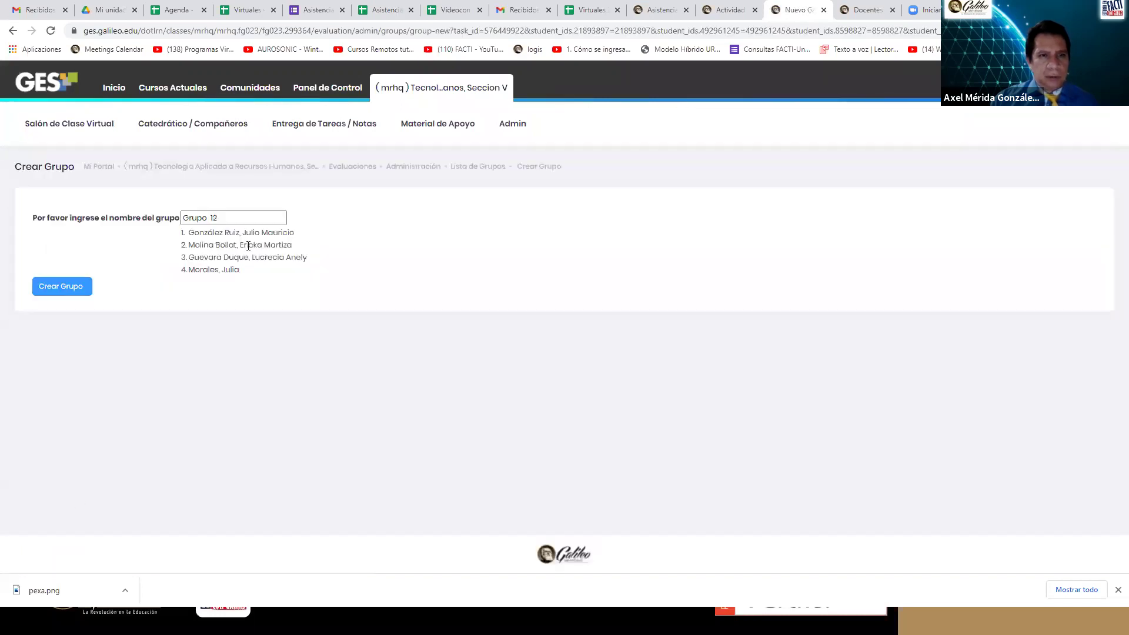
left_click(237, 218)
type("tarh")
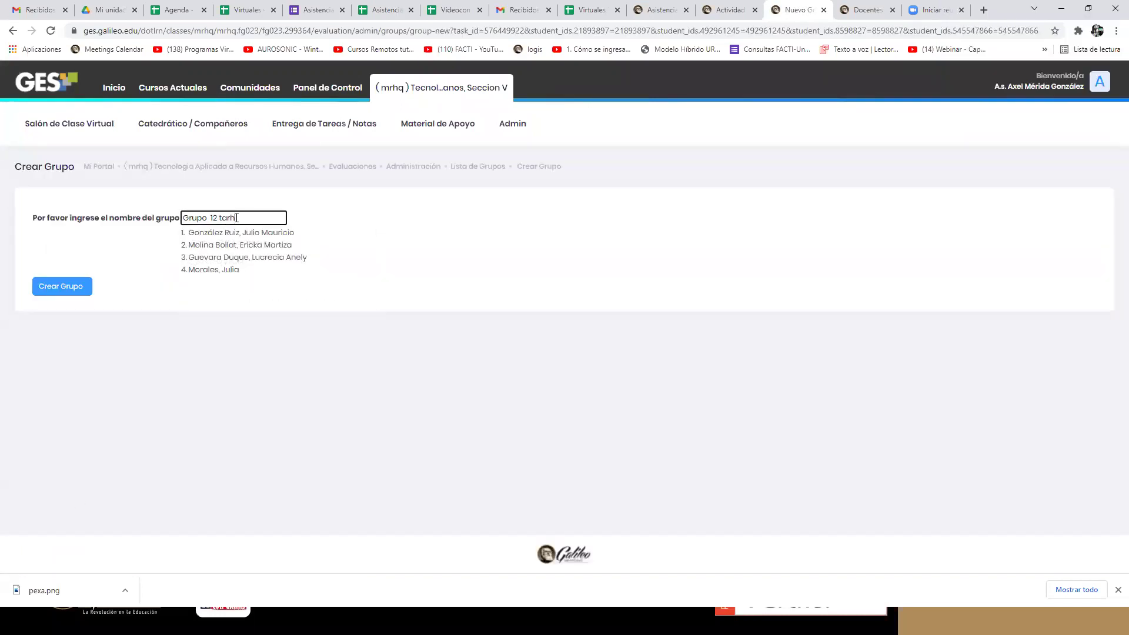
type("12")
left_click(77, 290)
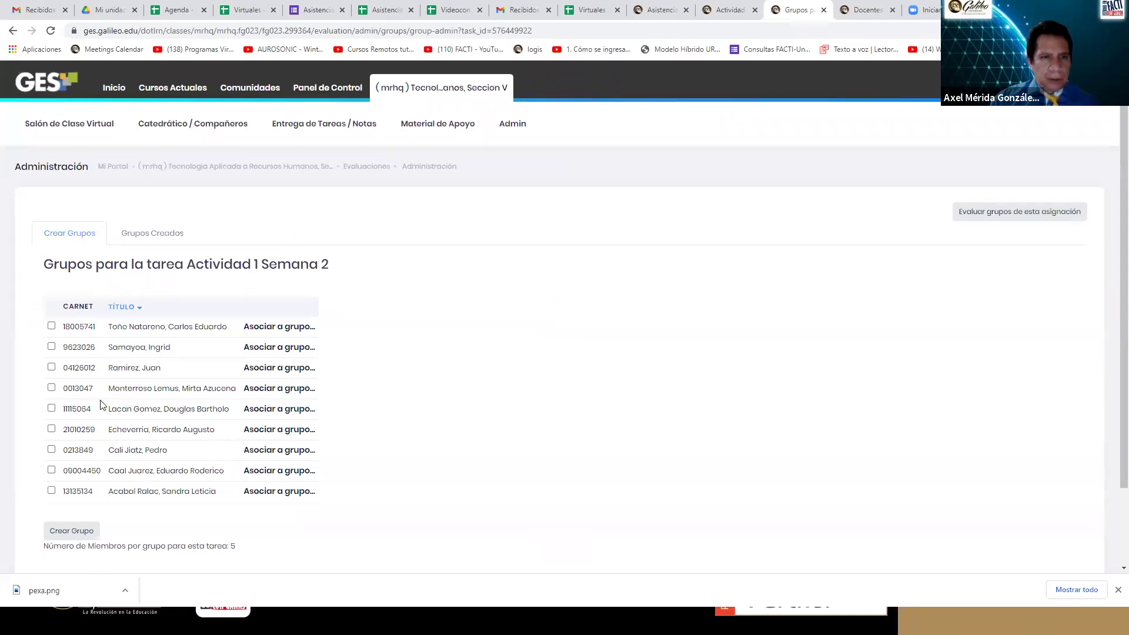
Select the 3rd, 5th and 7th students in the roster for the thirteenth group.
left_click(51, 408)
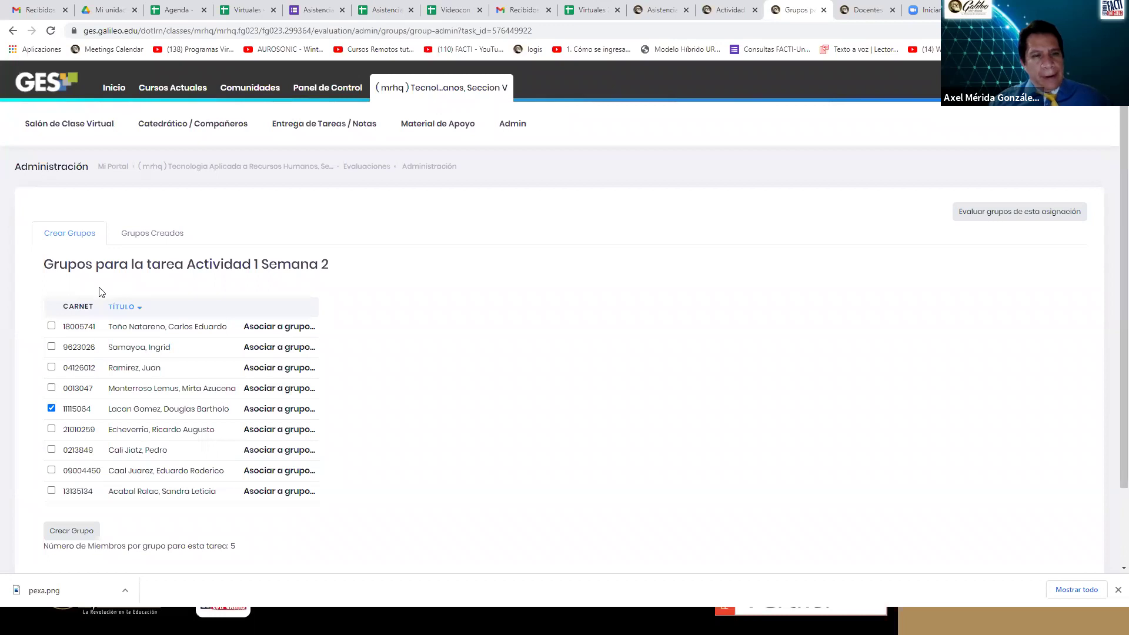
left_click(52, 367)
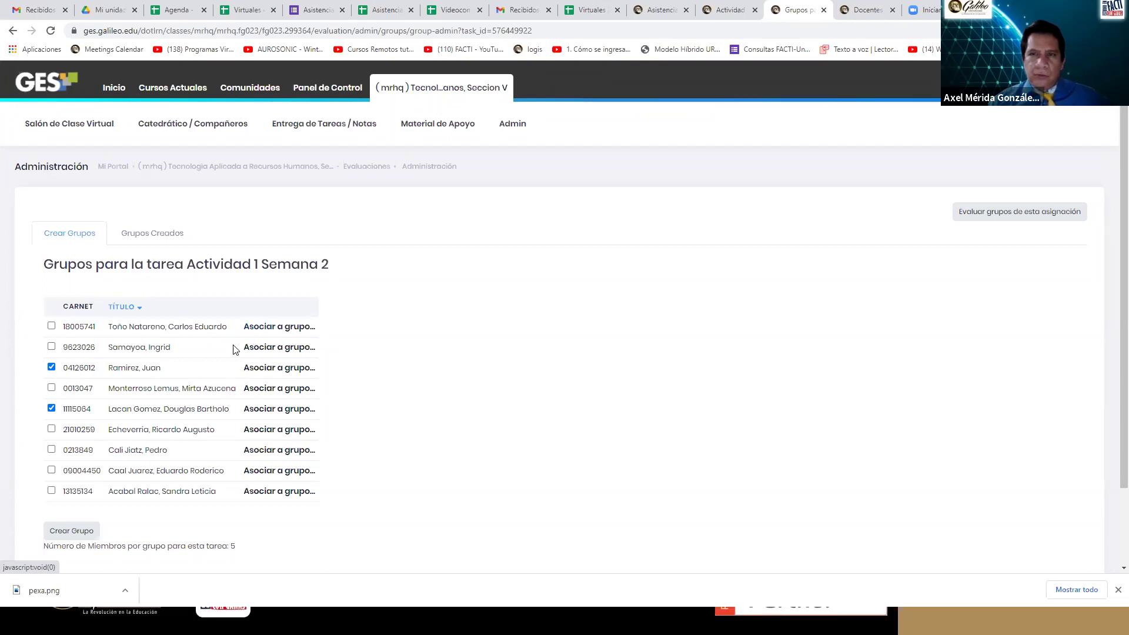
left_click(52, 450)
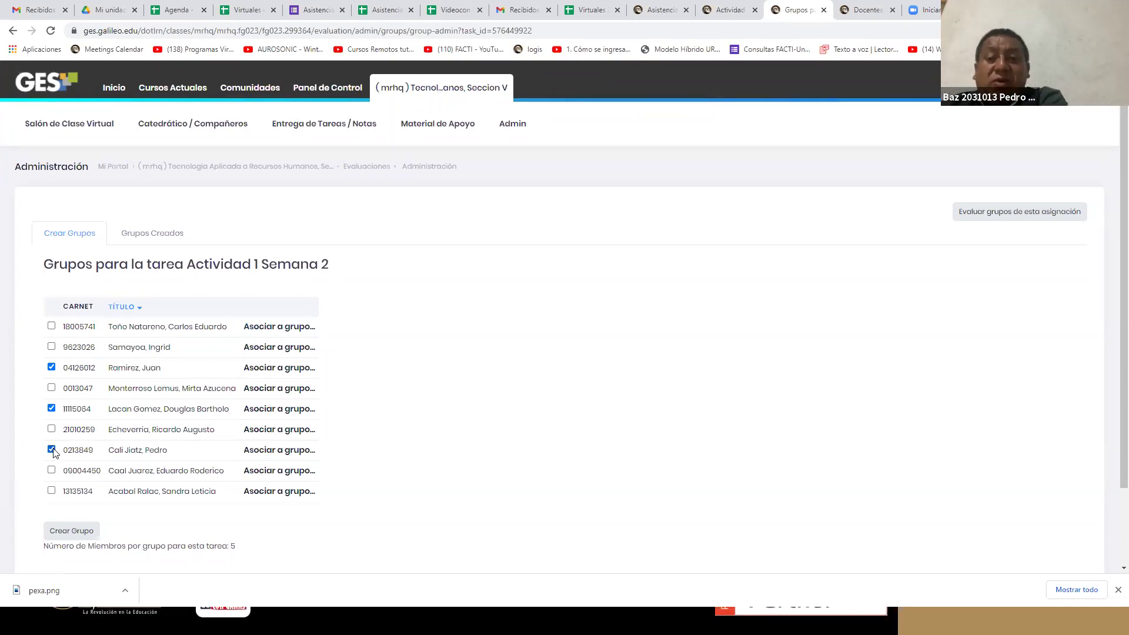
Create the thirteenth group from the selected students with the name "Grupo 13 tarhvg13".
left_click(74, 531)
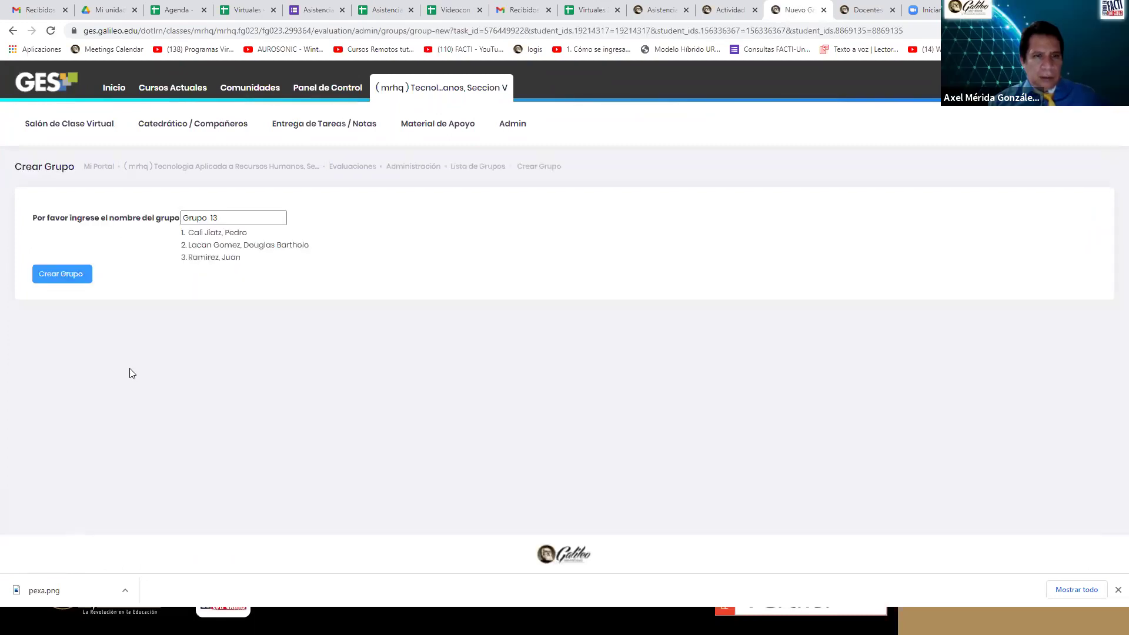
left_click(244, 216)
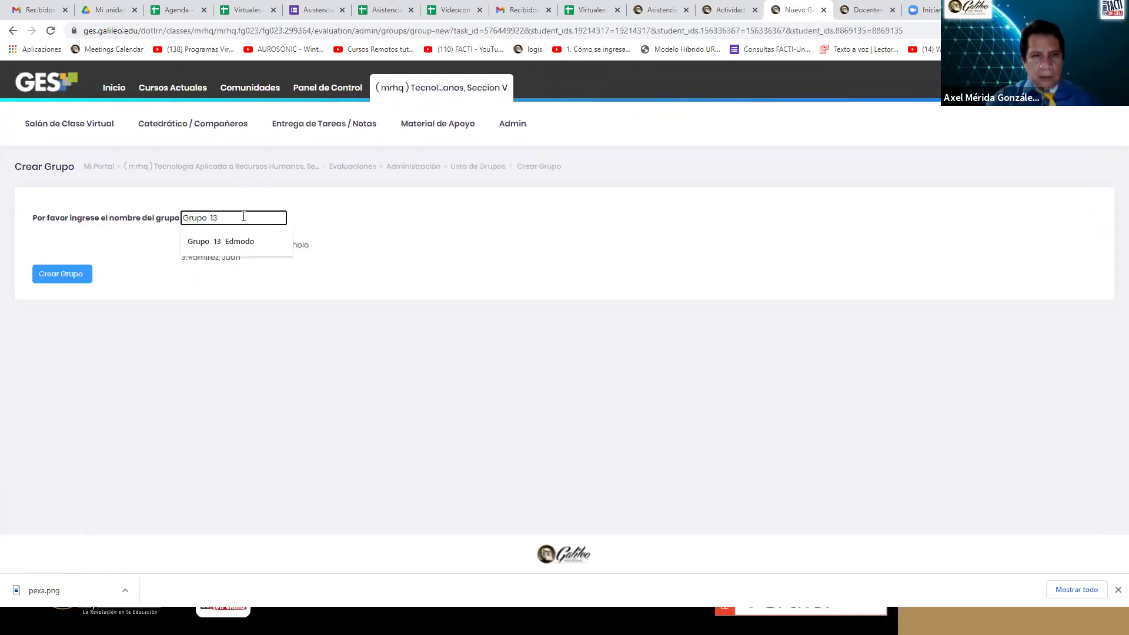
type("tarhv")
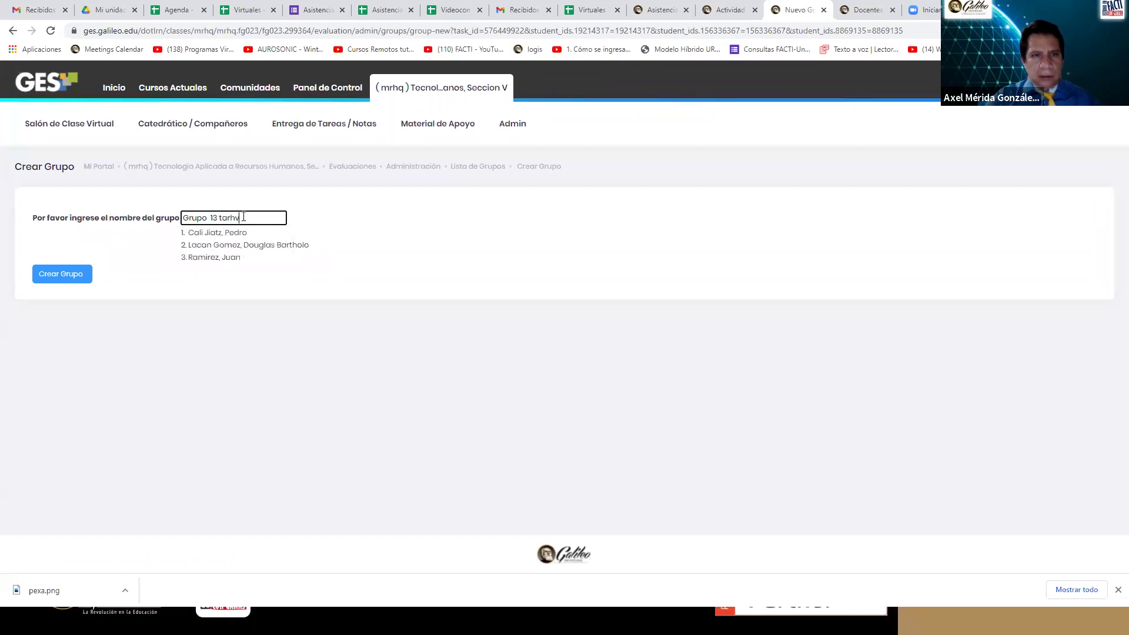
type("g13")
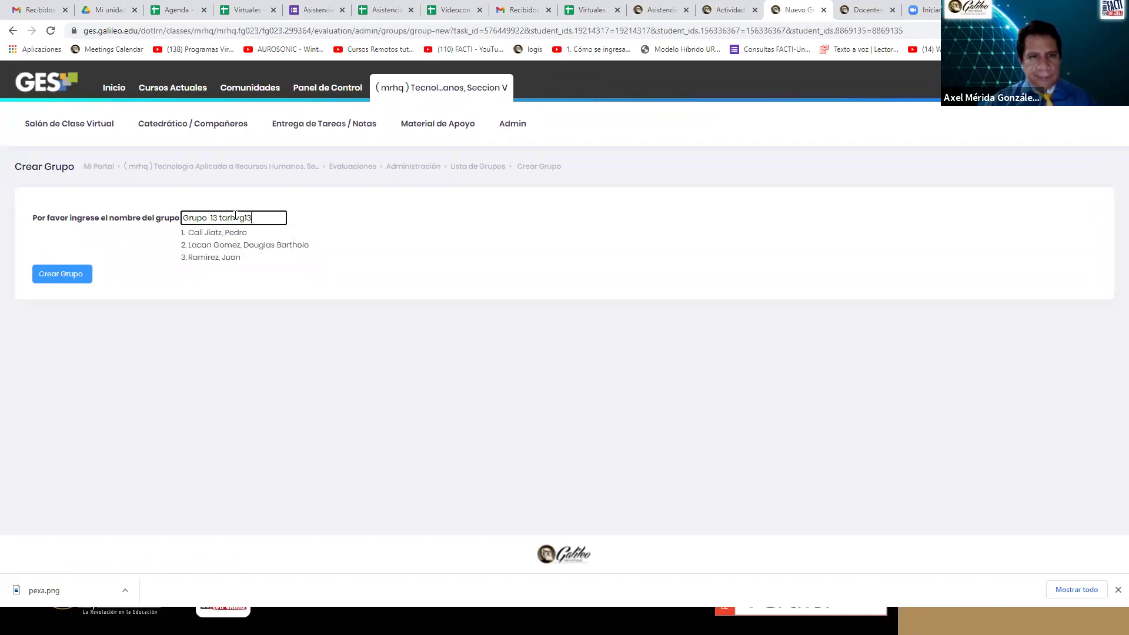
left_click(61, 278)
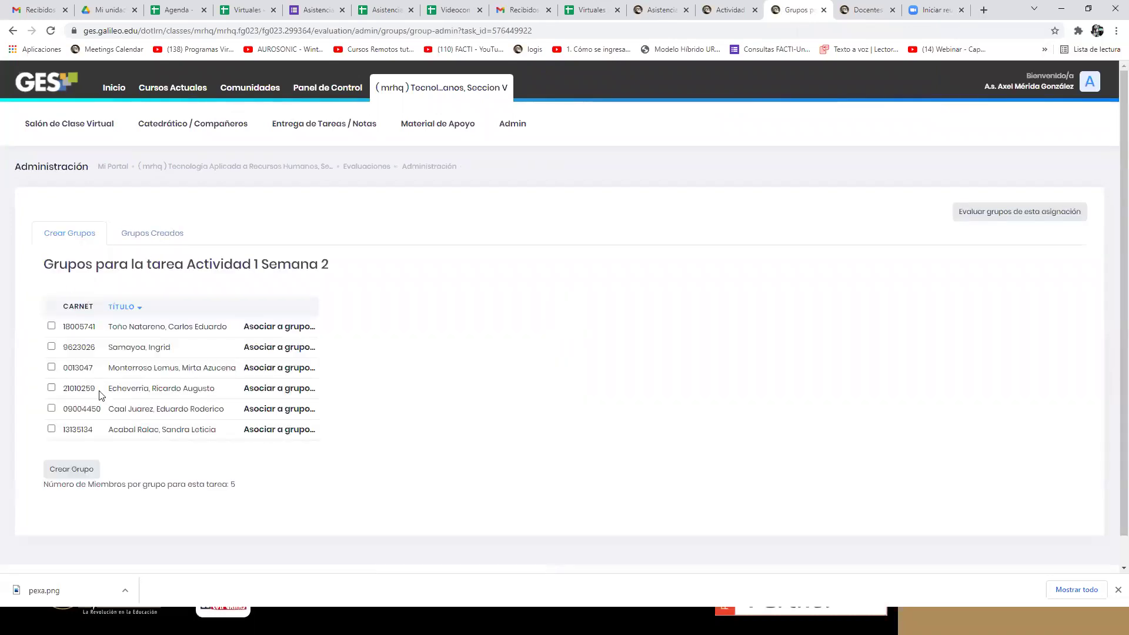
Associate the 3rd student in the remaining roster with the existing group Grupo 13 tarhvg13.
left_click(51, 367)
left_click(52, 369)
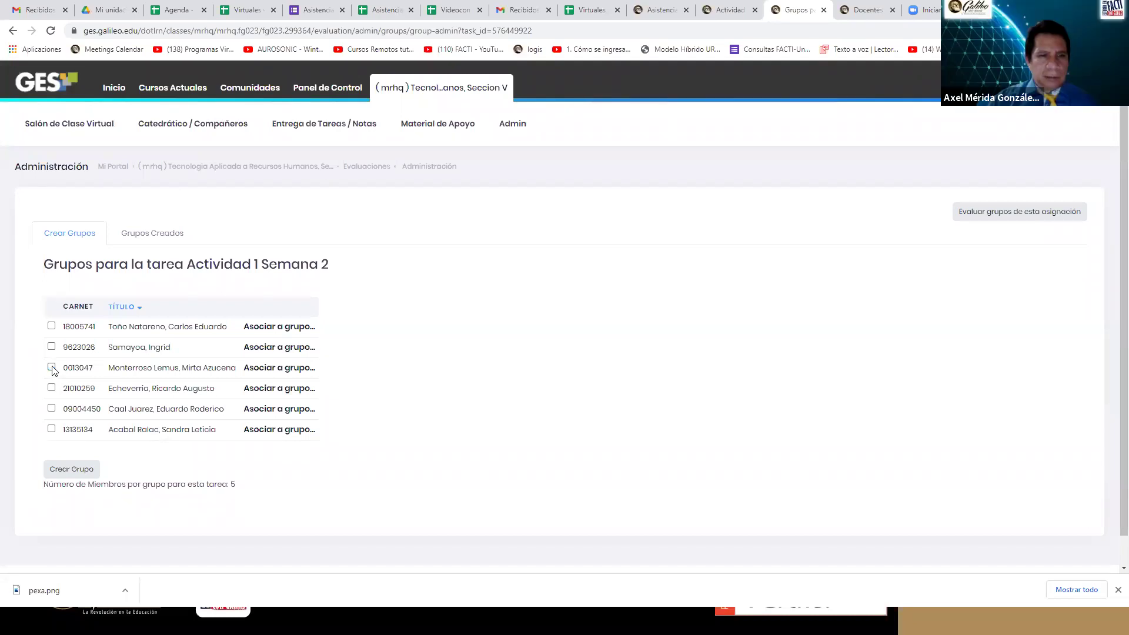
left_click(264, 369)
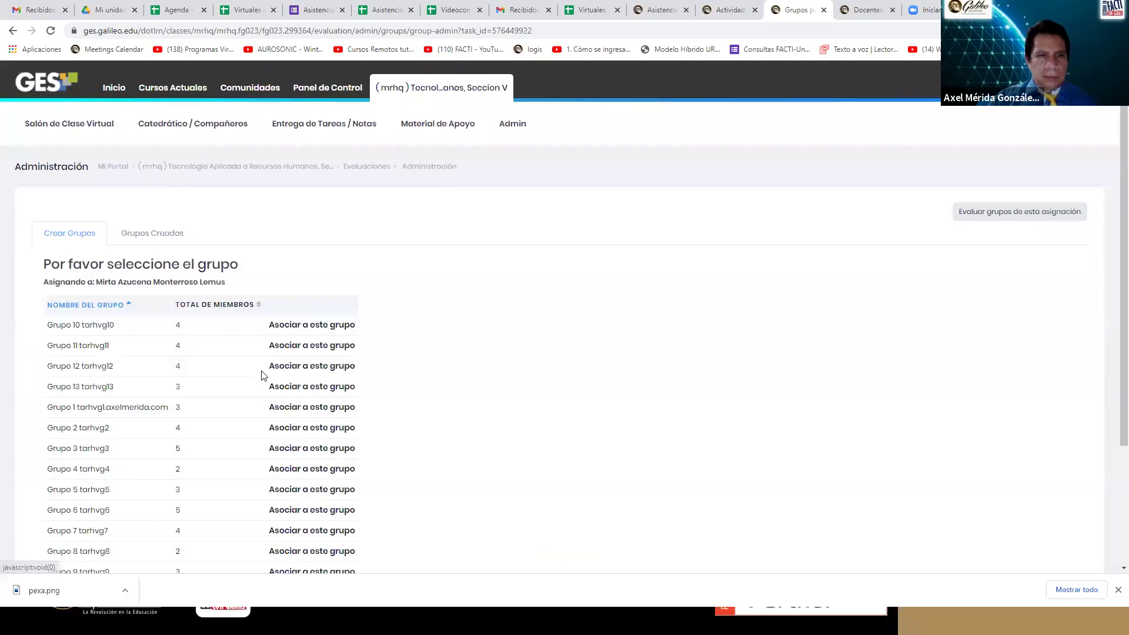
scroll(194, 374, "down", 1)
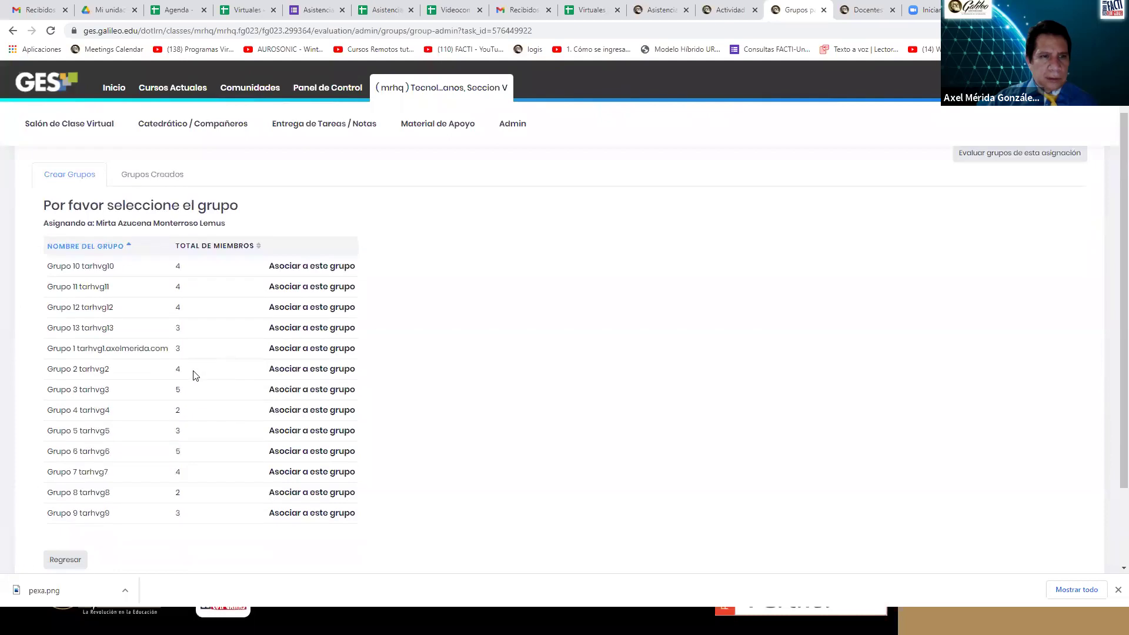
left_click(285, 328)
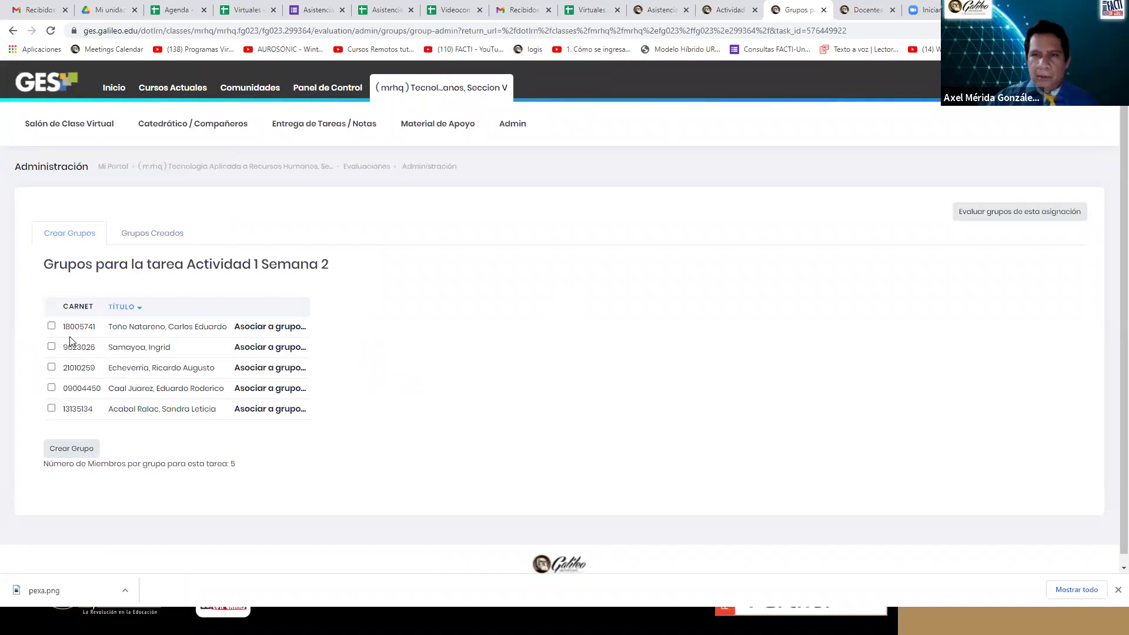
Associate the 2nd student in the remaining roster with the same group, Grupo 13 tarhvg13.
left_click(51, 347)
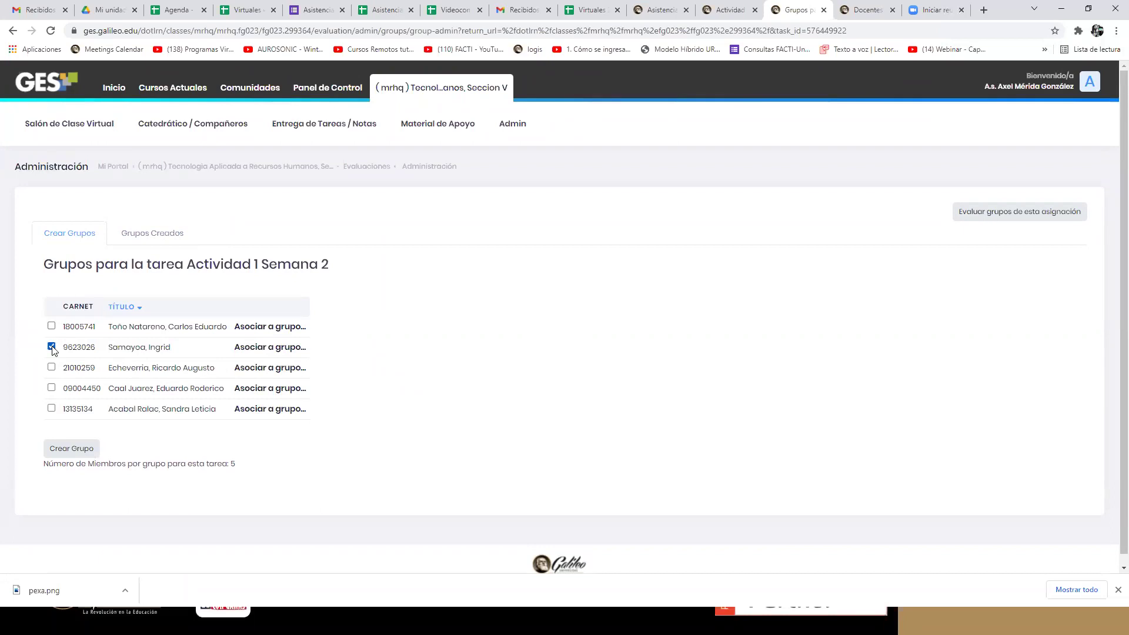
left_click(267, 352)
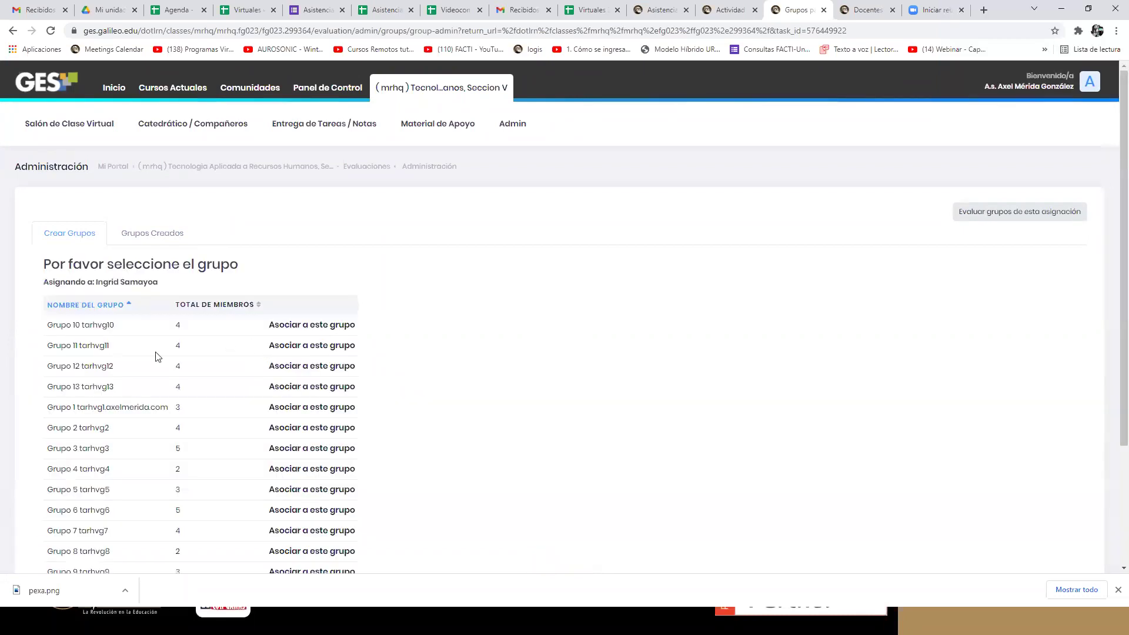
left_click(277, 389)
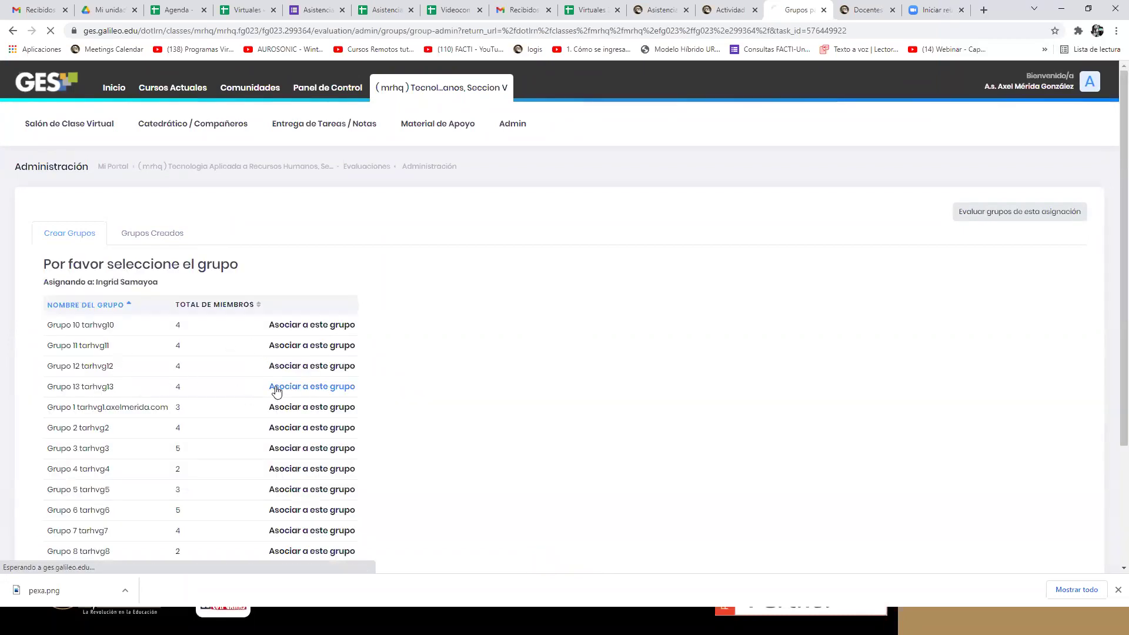